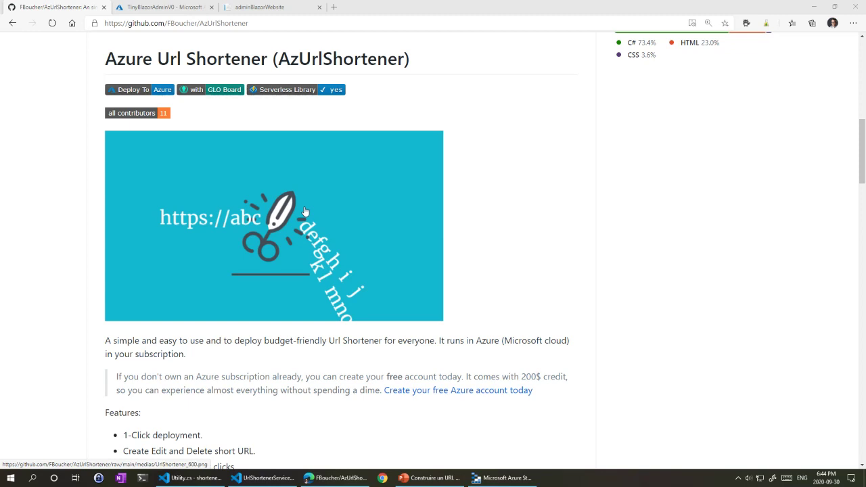
Step: Scroll the README to How To Deploy and open Deploy to Azure in a new tab
scroll(514, 183, "down", 3)
scroll(539, 228, "up", 10)
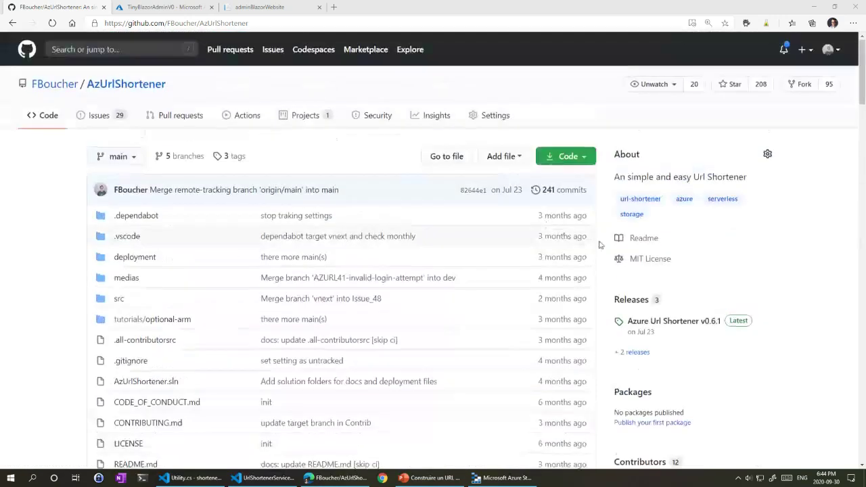
scroll(598, 245, "down", 2)
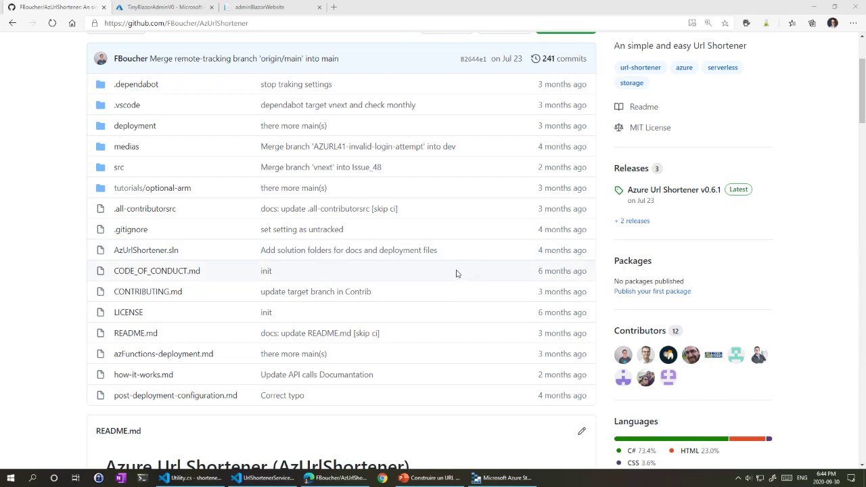
scroll(338, 164, "up", 2)
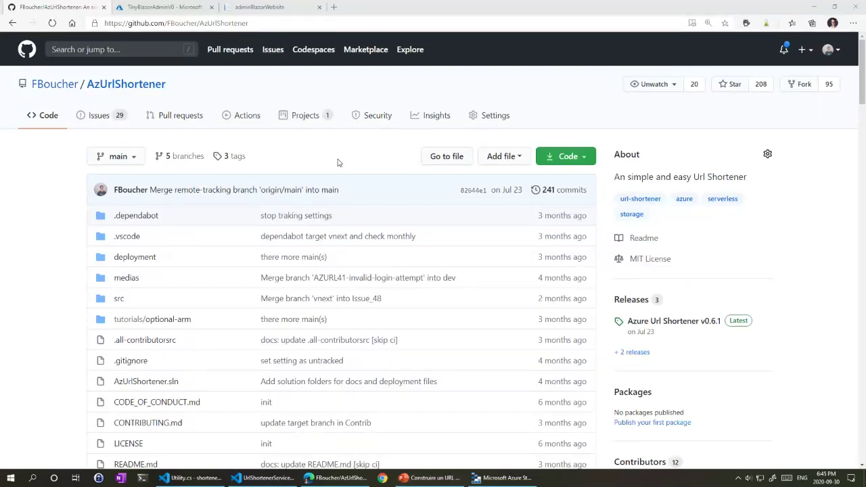
scroll(236, 203, "down", 15)
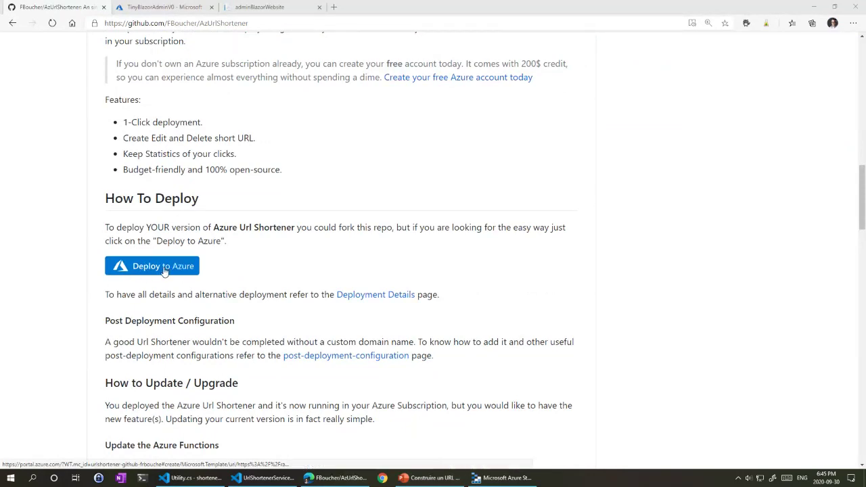
middle_click(163, 272)
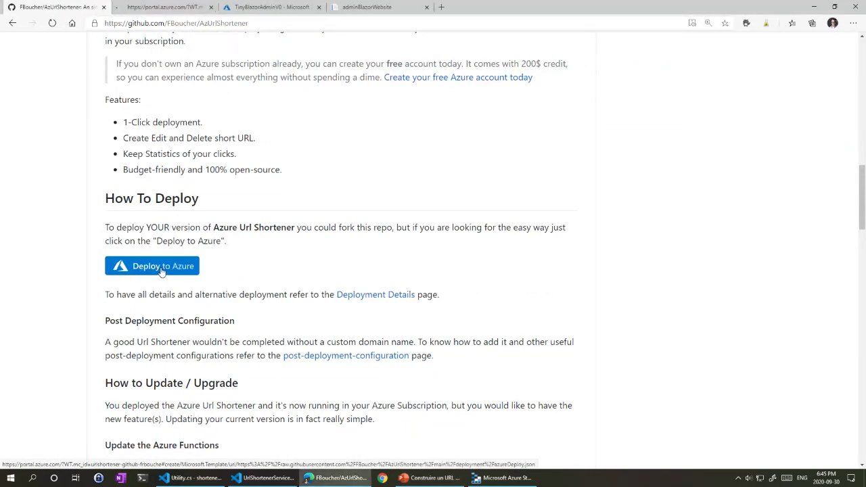
Step: Create a new resource group named quebecUrl in the Custom deployment form
left_click(157, 11)
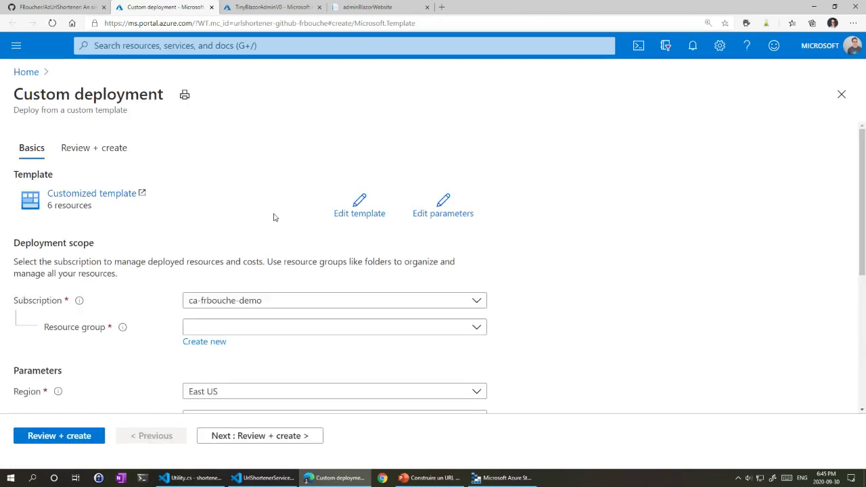
scroll(275, 216, "down", 1)
scroll(274, 217, "down", 1)
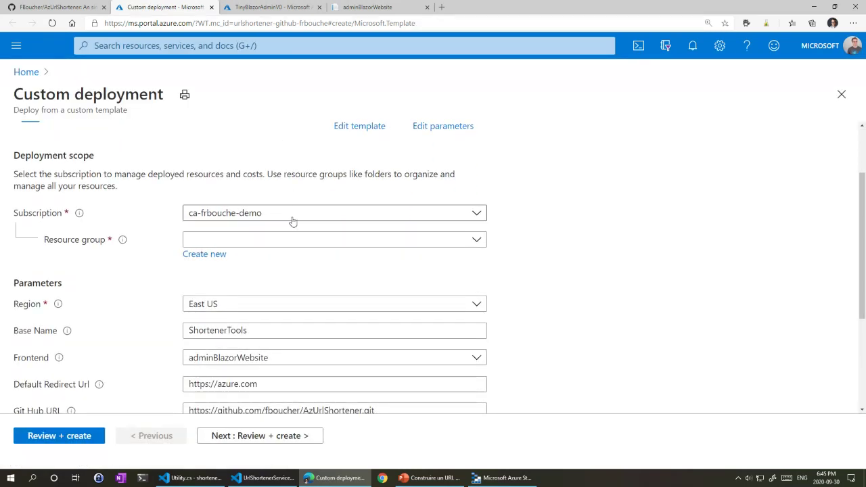
left_click(211, 254)
type("quebec")
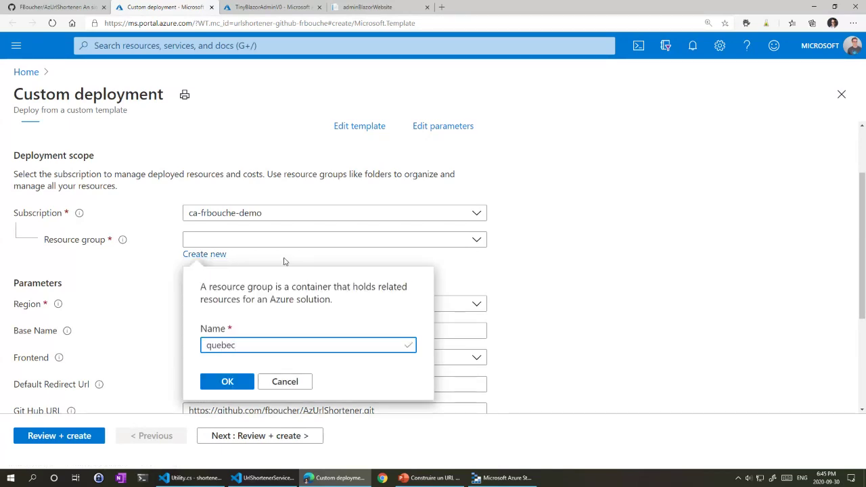
type("Url")
left_click(230, 382)
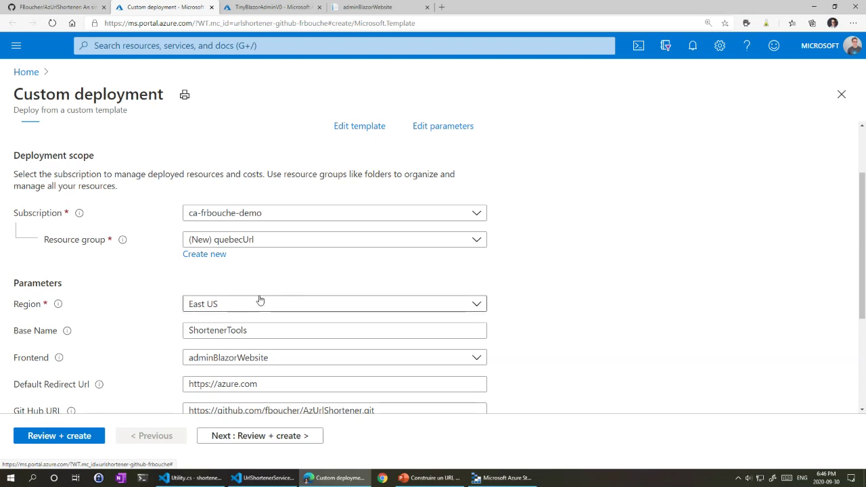
Step: Change the Base Name from ShortenerTools to QuebecShort
scroll(259, 299, "down", 2)
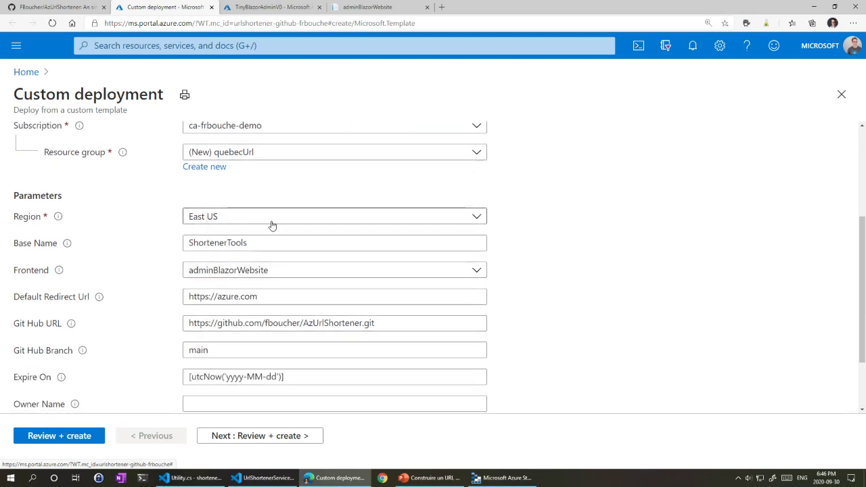
scroll(272, 225, "down", 1)
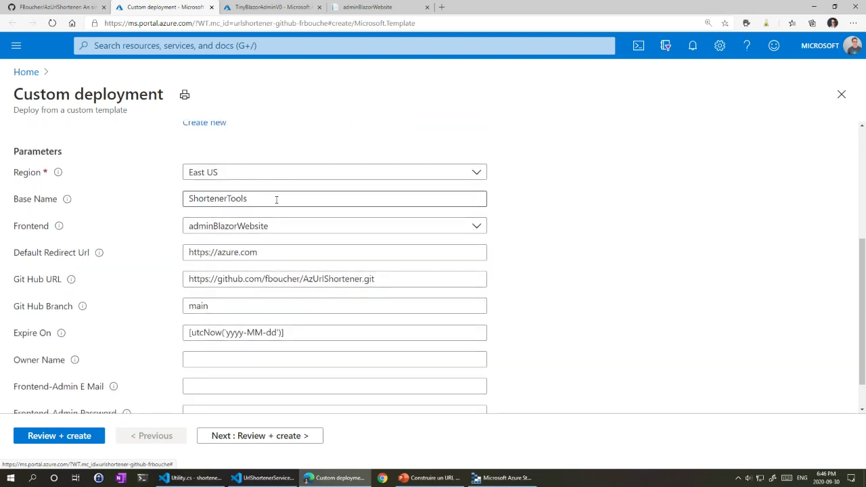
left_click(276, 199)
left_click_drag(276, 199, 201, 198)
left_click(216, 197)
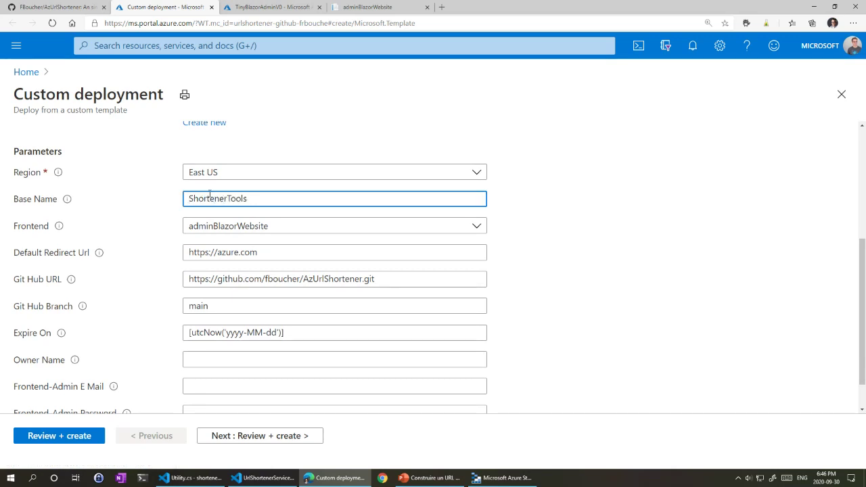
type("Quebec")
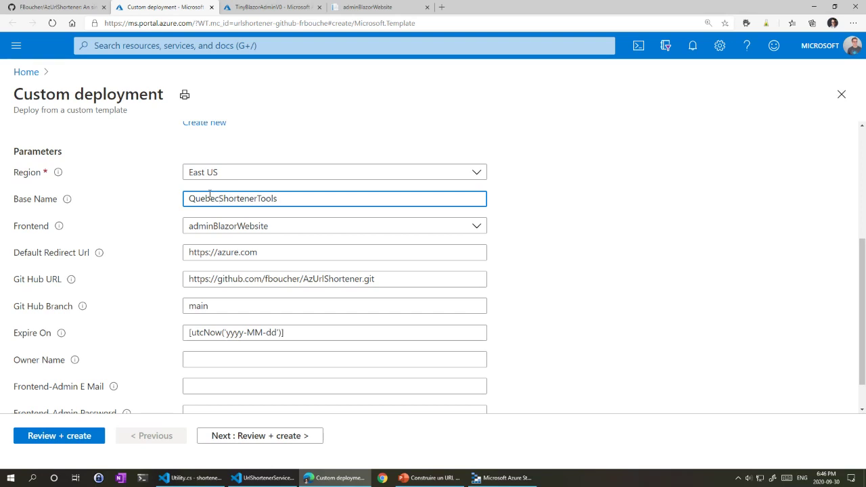
left_click_drag(257, 198, 308, 198)
key("BackSpace")
key("BackSpace")
key("BackSpace")
key("BackSpace")
key("BackSpace")
left_click_drag(219, 198, 179, 203)
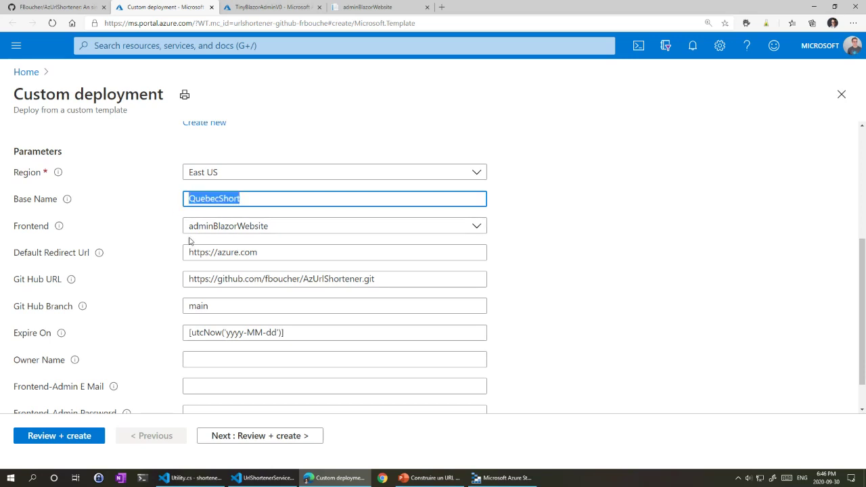
Step: Keep adminBlazorWebsite selected in the Frontend dropdown
left_click(190, 227)
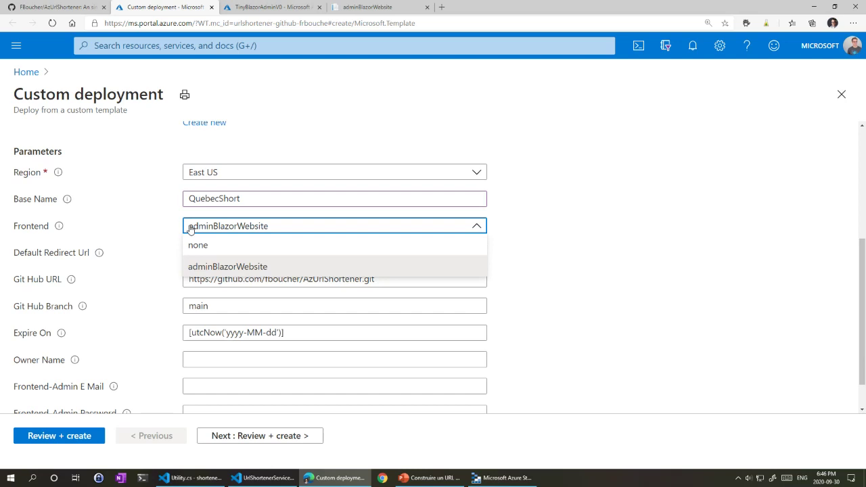
left_click(171, 227)
left_click(233, 226)
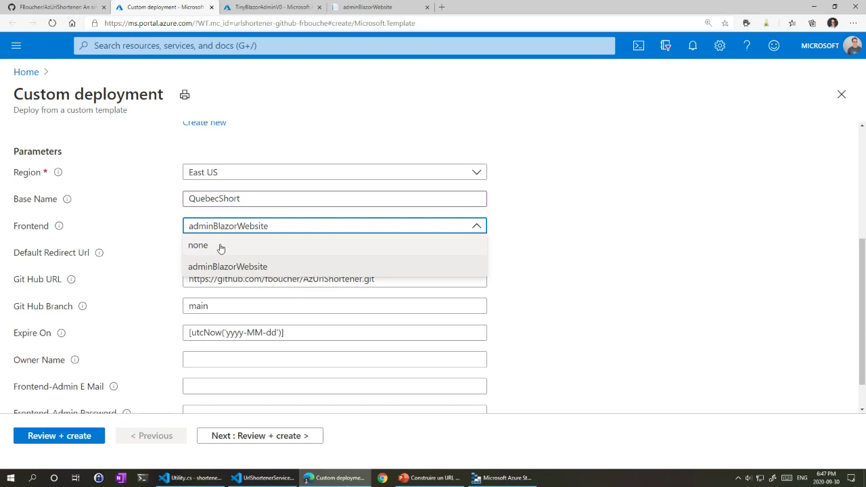
left_click(257, 273)
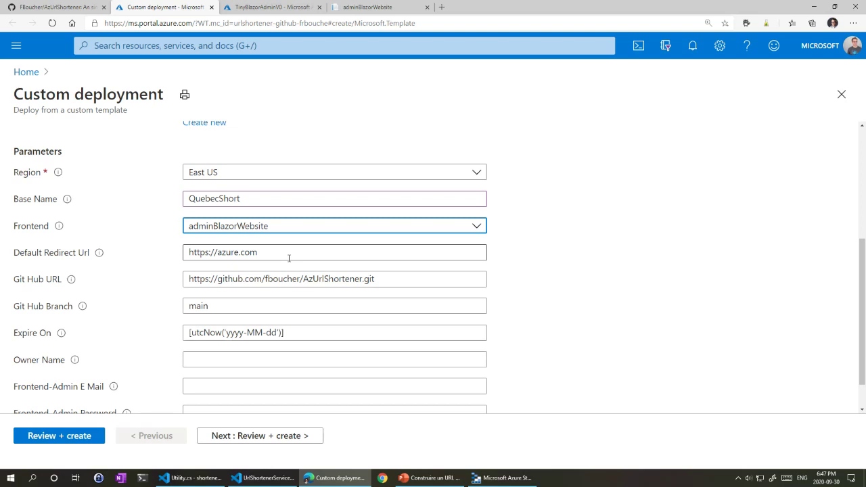
Step: Review the default redirect URL, GitHub repository URL and branch values
triple_click(241, 257)
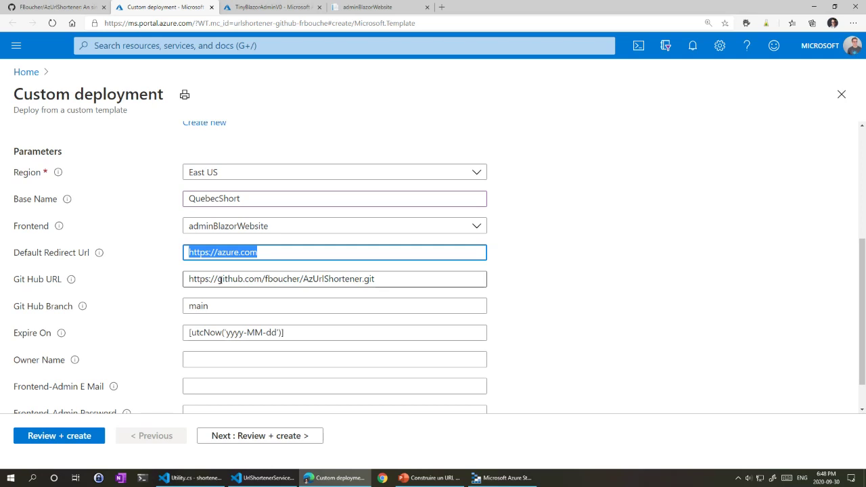
left_click_drag(389, 282, 180, 280)
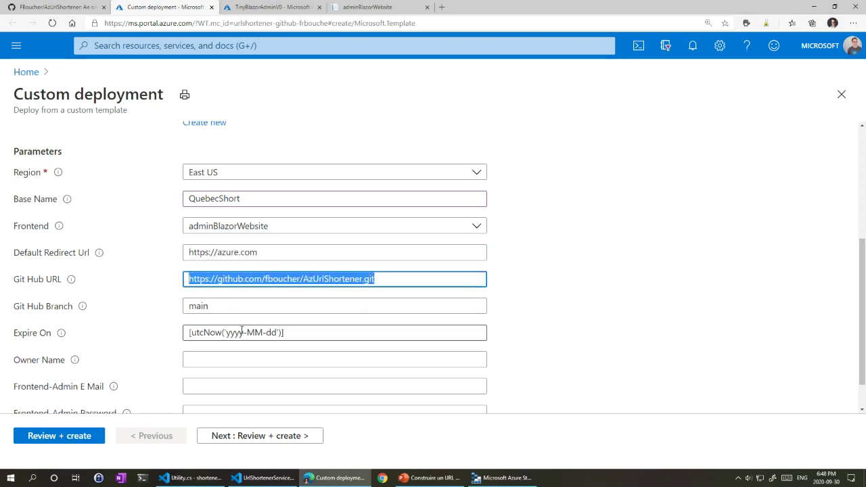
left_click(232, 306)
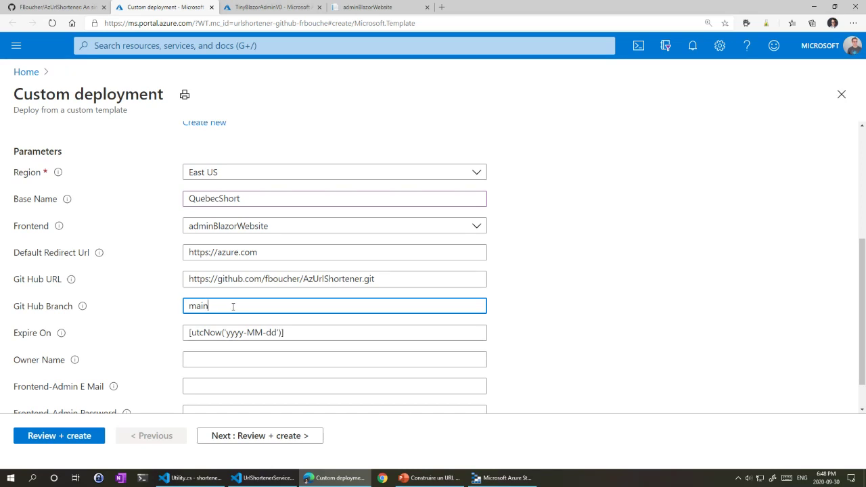
scroll(239, 336, "down", 1)
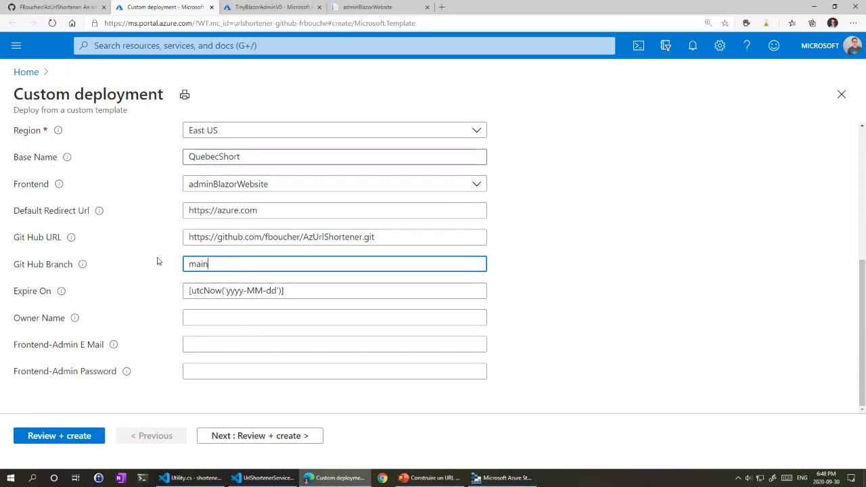
Step: Set Expire On to 2020-10-10 and enter the owner's name
left_click(315, 290)
key("ctrl+a")
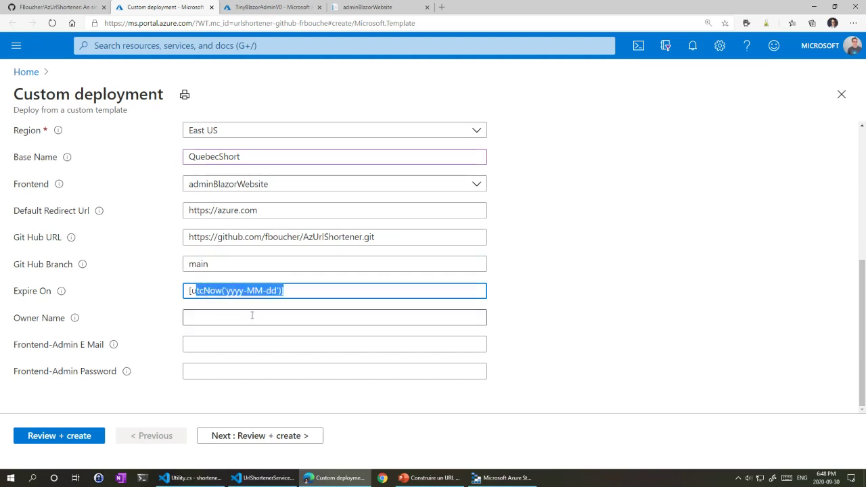
left_click(266, 318)
type("frank")
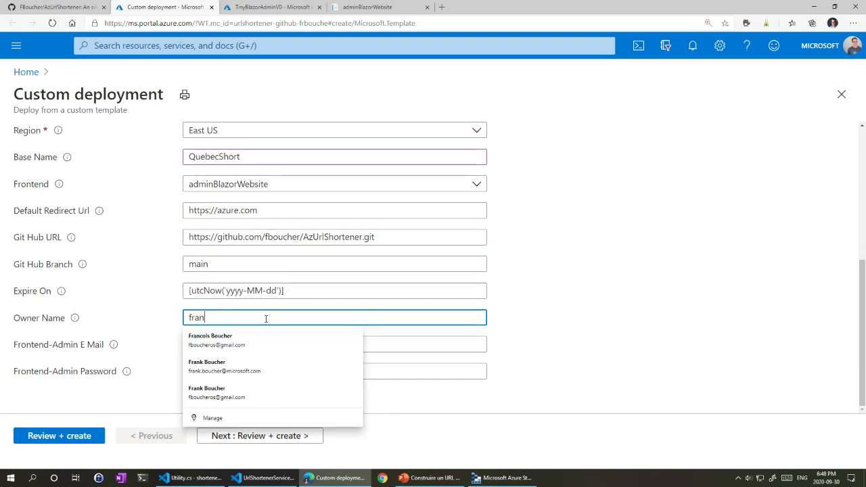
left_click(584, 318)
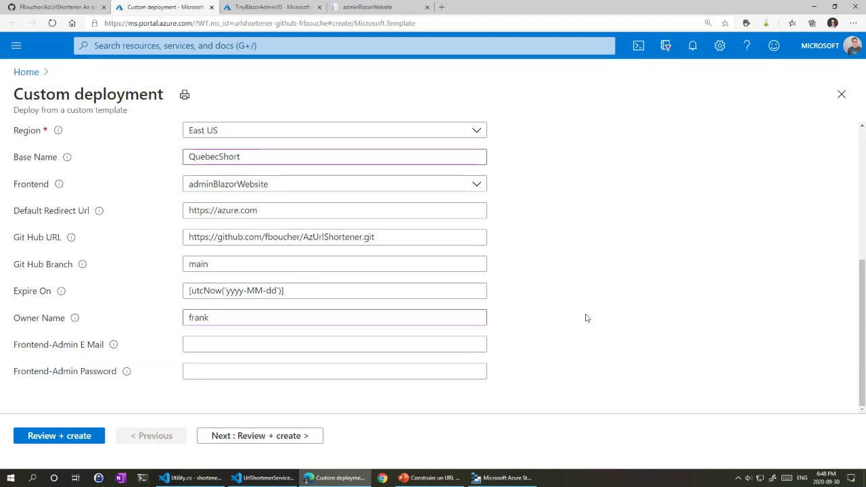
left_click_drag(309, 290, 157, 292)
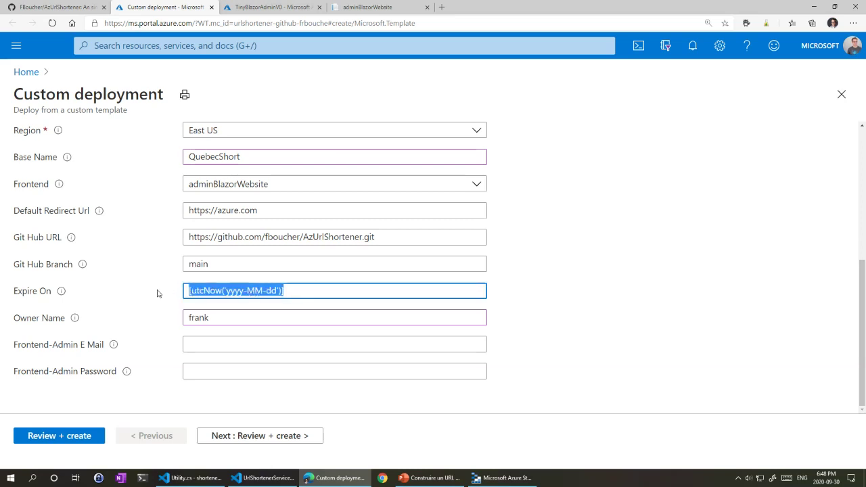
type("2020-")
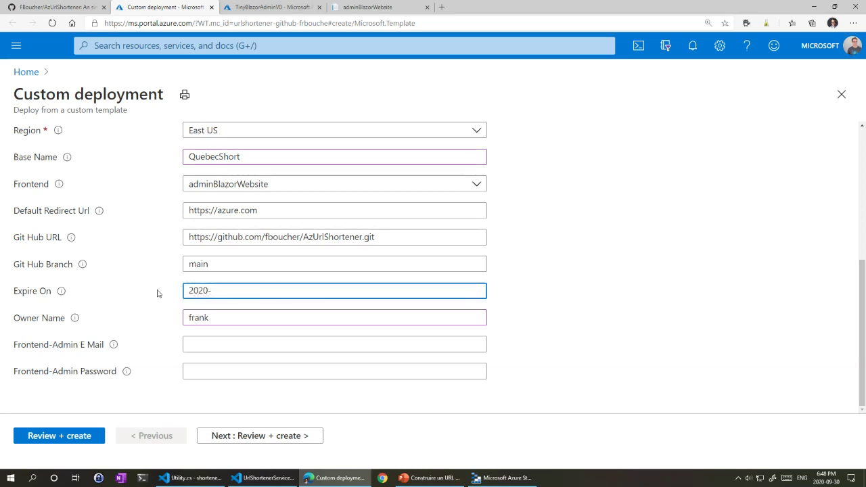
type("10-10")
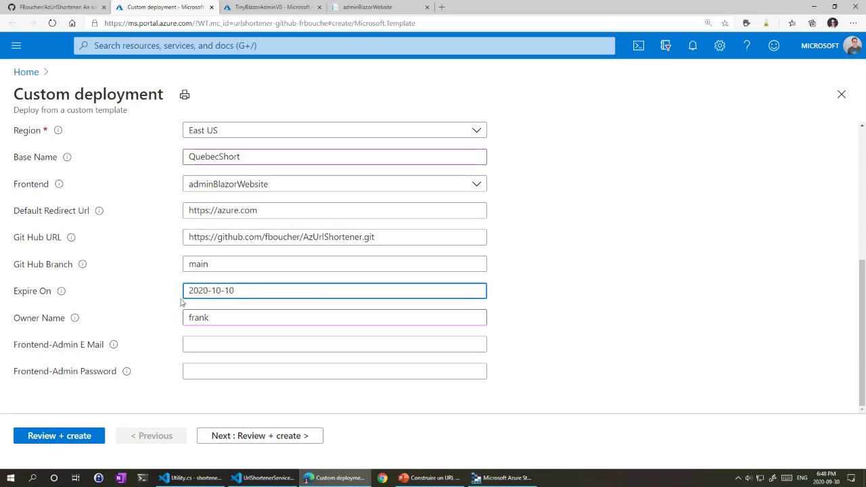
left_click(523, 334)
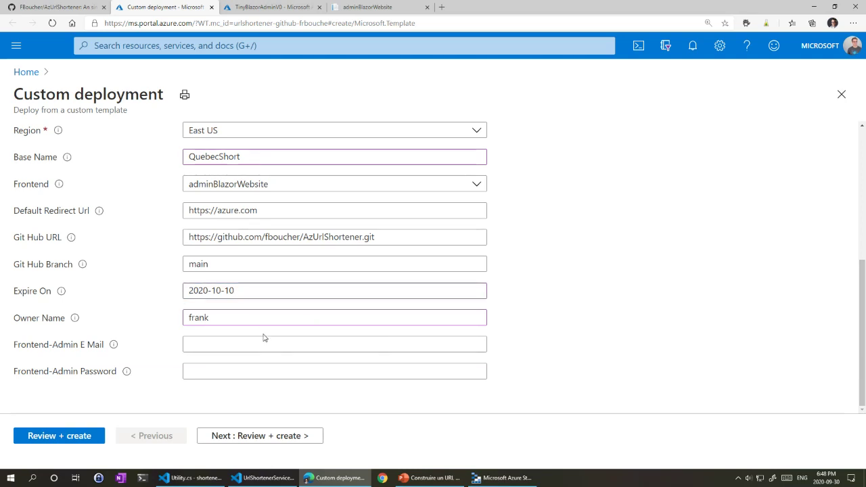
Step: Fill in the admin's full e-mail address in the Frontend-Admin E Mail field
left_click(218, 345)
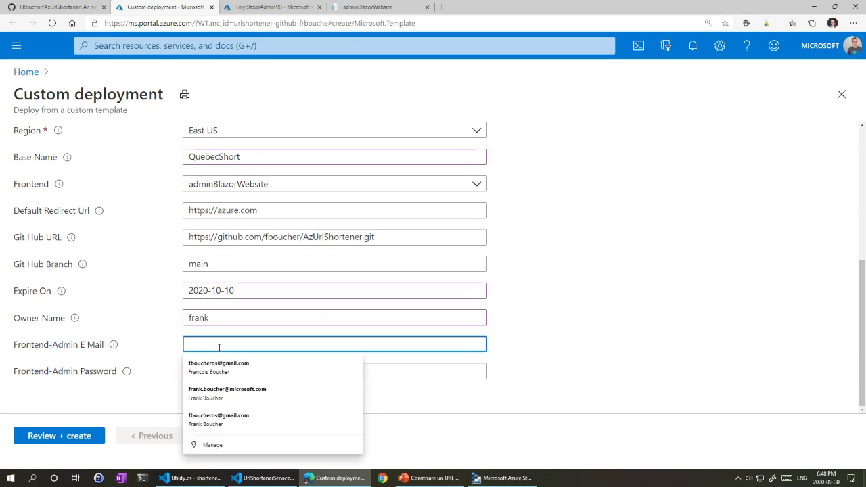
left_click(157, 369)
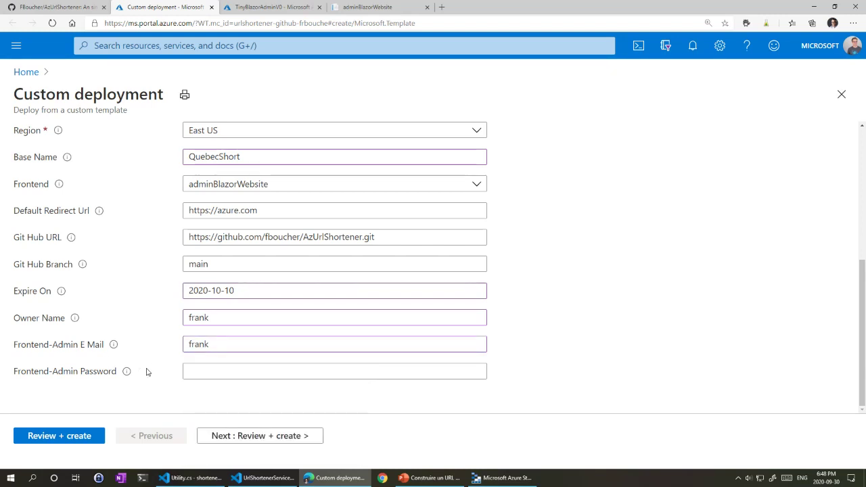
left_click(205, 371)
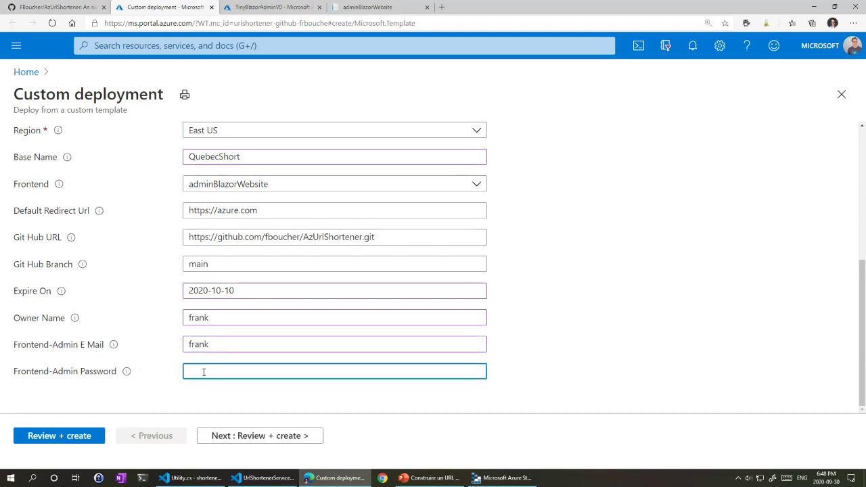
left_click(225, 347)
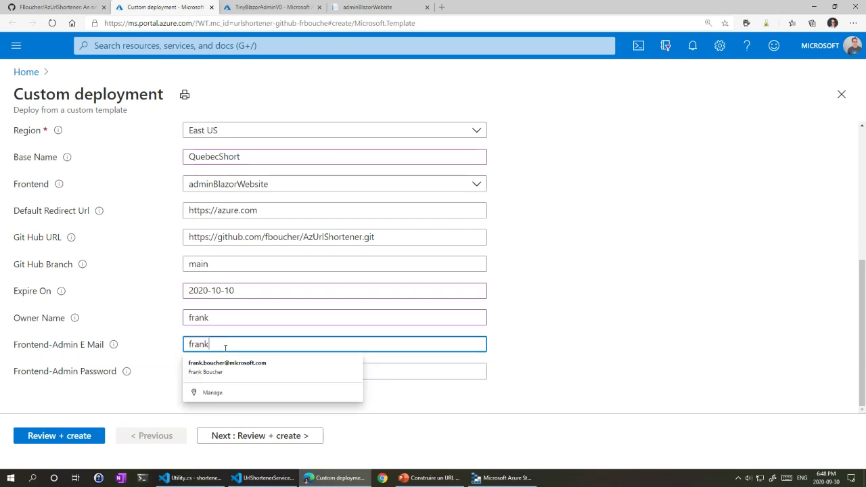
key("BackSpace")
key("BackSpace")
key("BackSpace")
key("BackSpace")
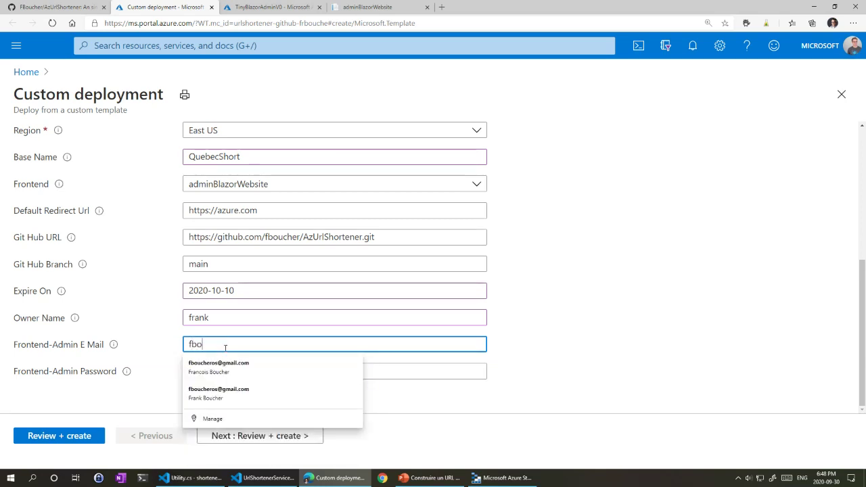
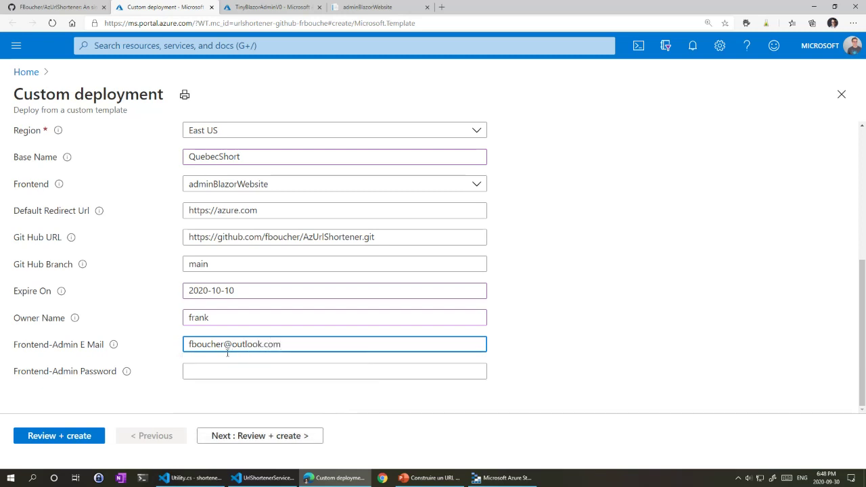
left_click(228, 373)
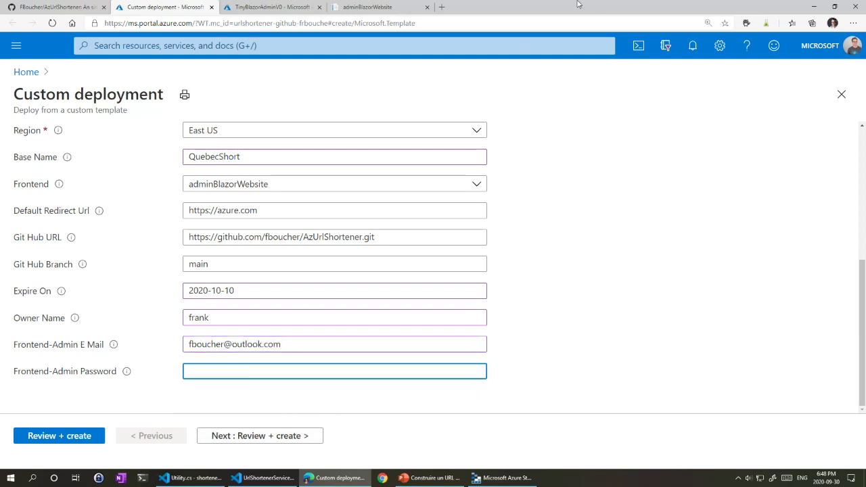
Step: Generate a password on DinoPass and paste it into the Frontend-Admin Password field
left_click(441, 7)
type("di")
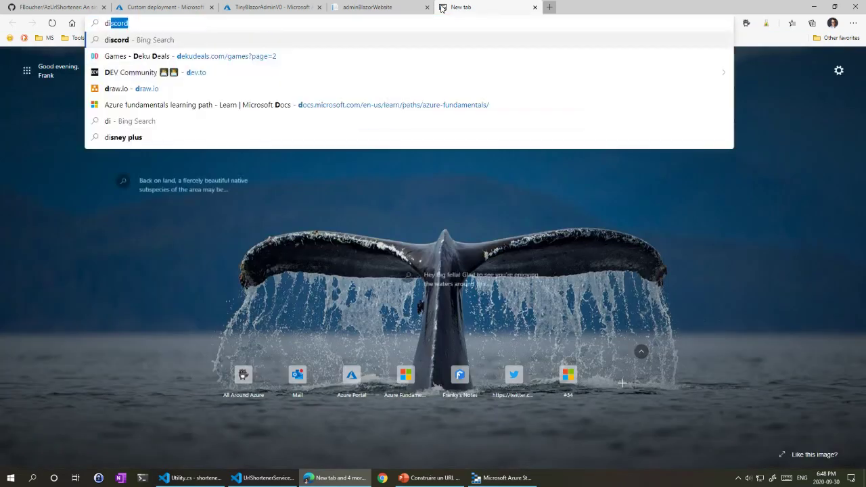
type("nopas")
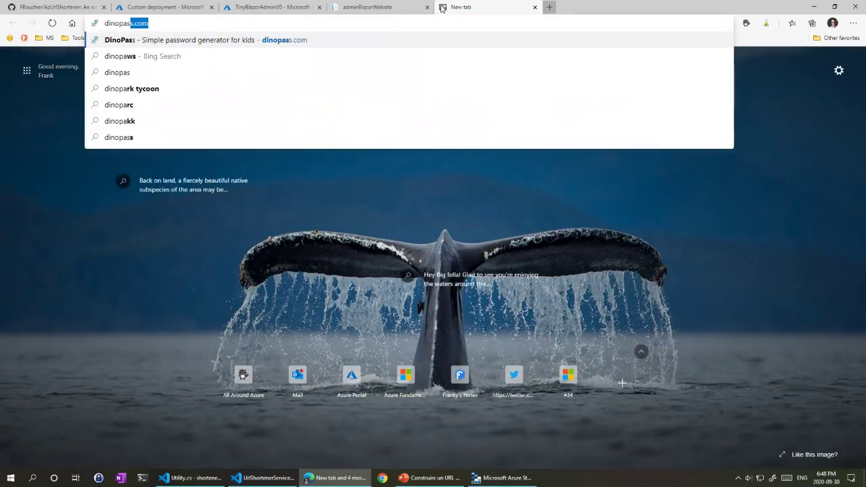
left_click(147, 138)
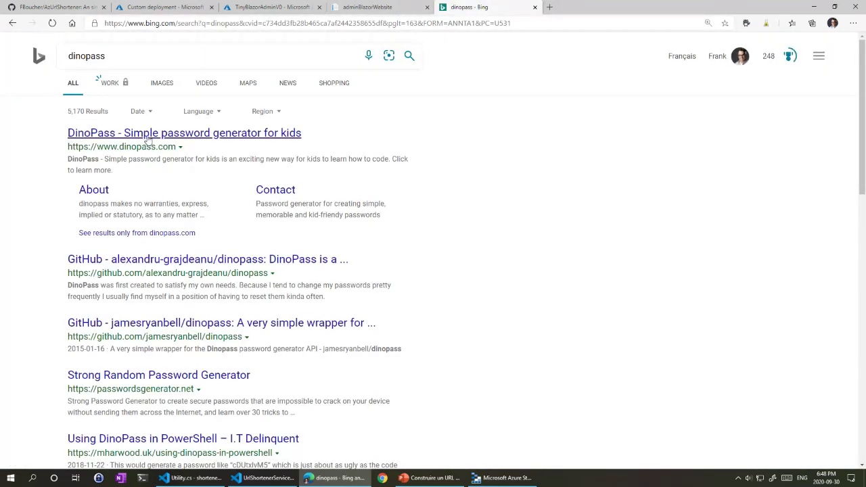
left_click(147, 138)
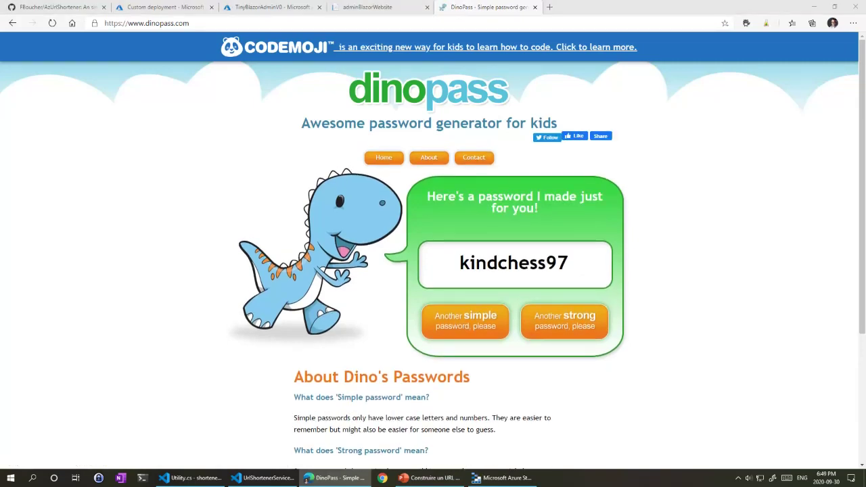
left_click_drag(460, 263, 587, 257)
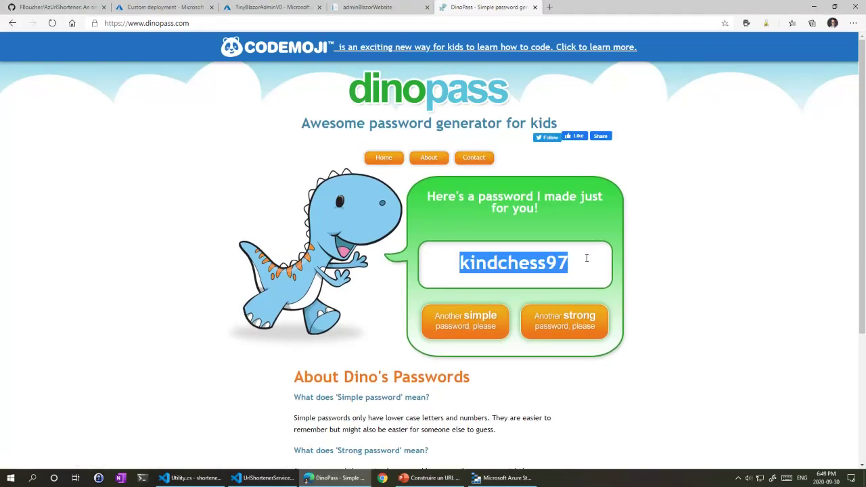
key("alt+Tab")
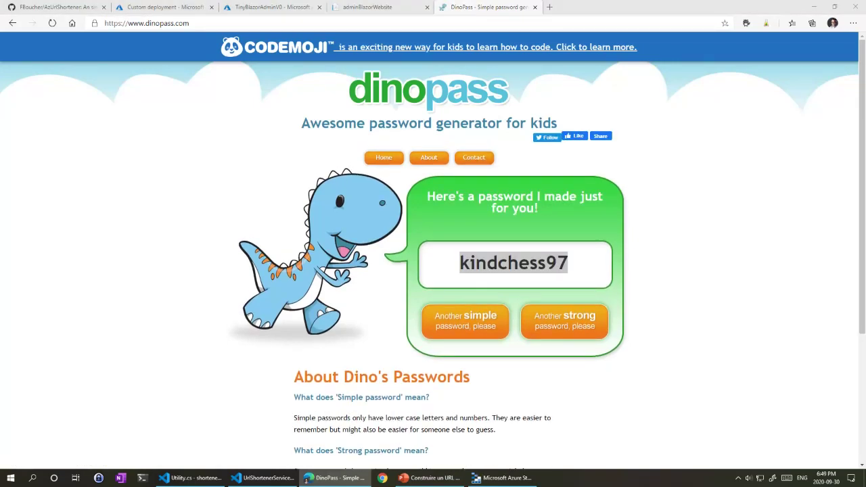
left_click(534, 6)
key("ctrl+v")
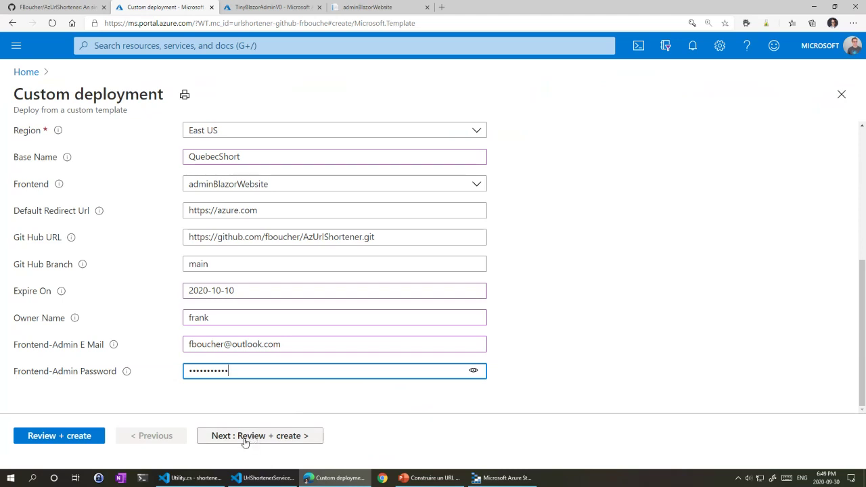
Step: Pass Review + create validation and launch the custom deployment
left_click(78, 440)
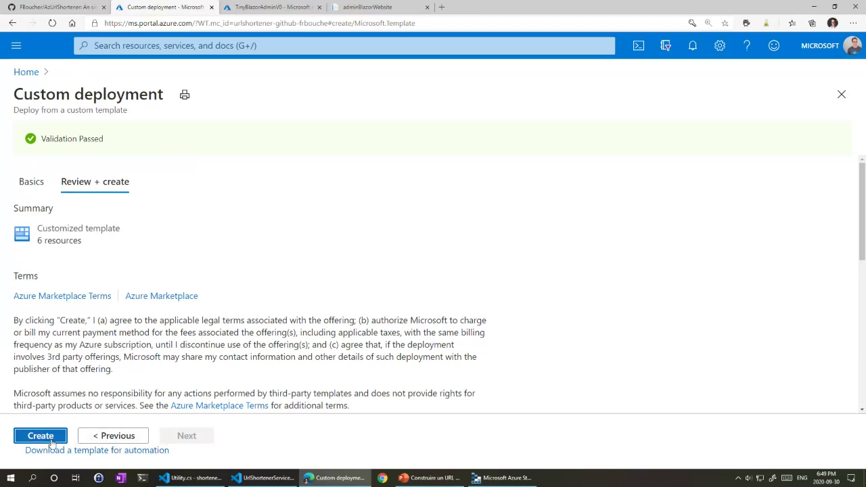
left_click(40, 436)
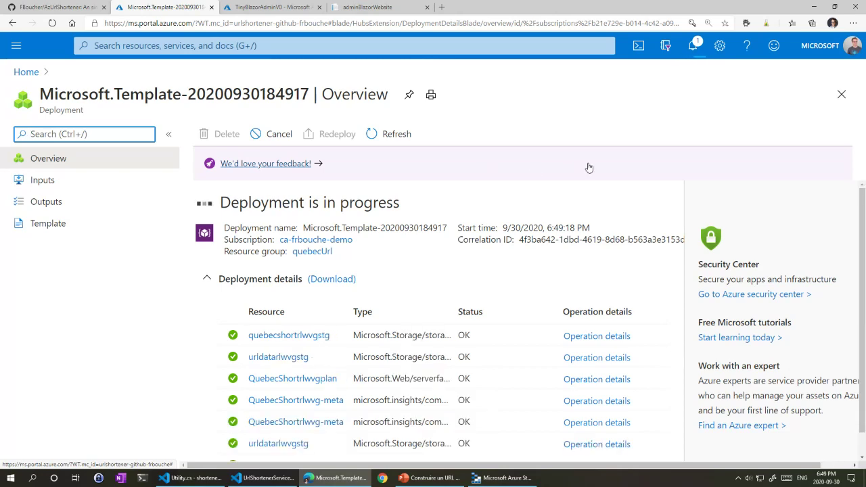
Step: Check the deployment's resource statuses on the Overview page, then return to VS Code
scroll(298, 379, "down", 1)
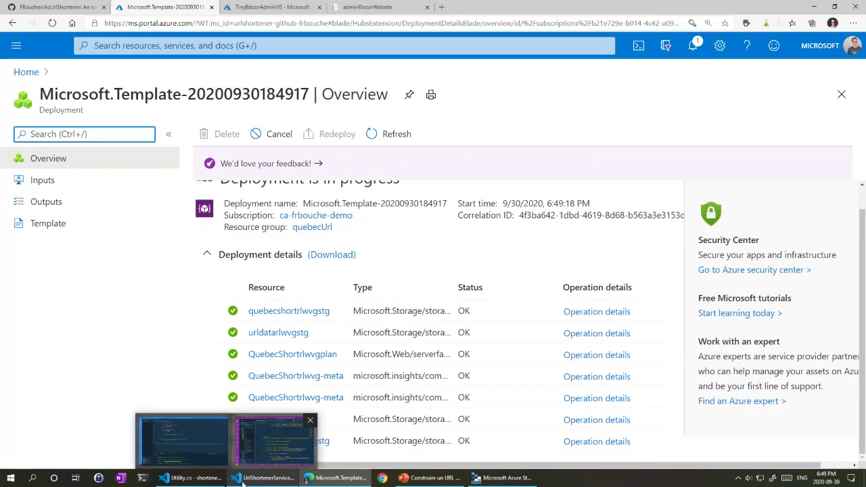
left_click(201, 482)
Step: Minimize the admin website window, then shrink, reposition and front the shortenerTools window
left_click(269, 478)
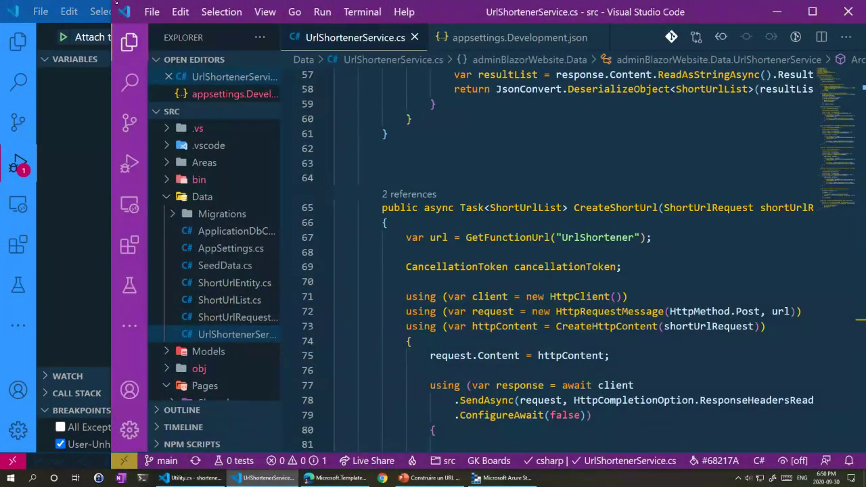
left_click(776, 11)
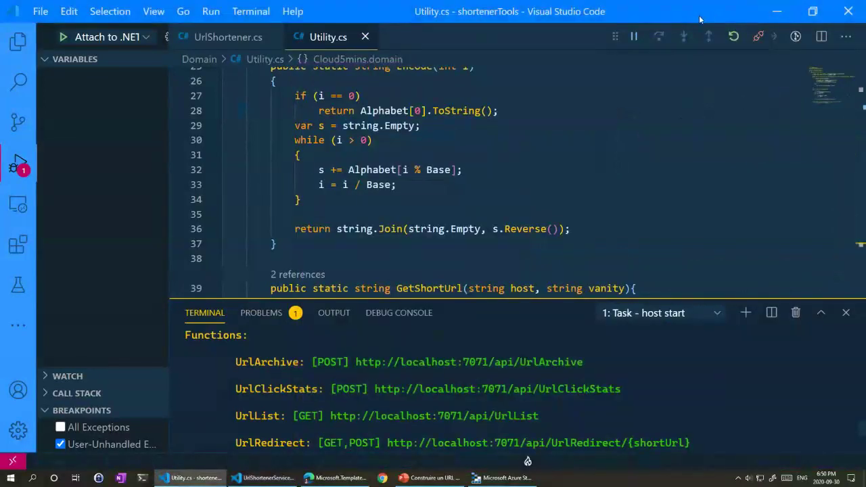
left_click_drag(700, 19, 637, 21)
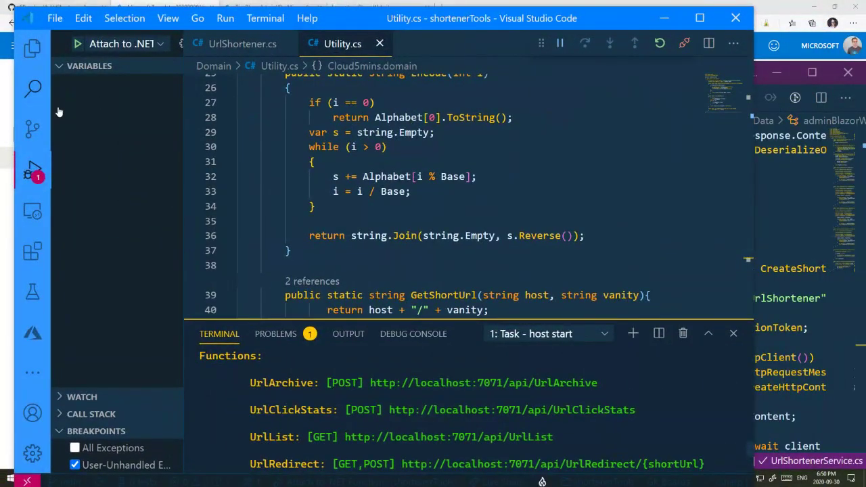
left_click_drag(13, 6, 183, 68)
left_click_drag(540, 76, 357, 25)
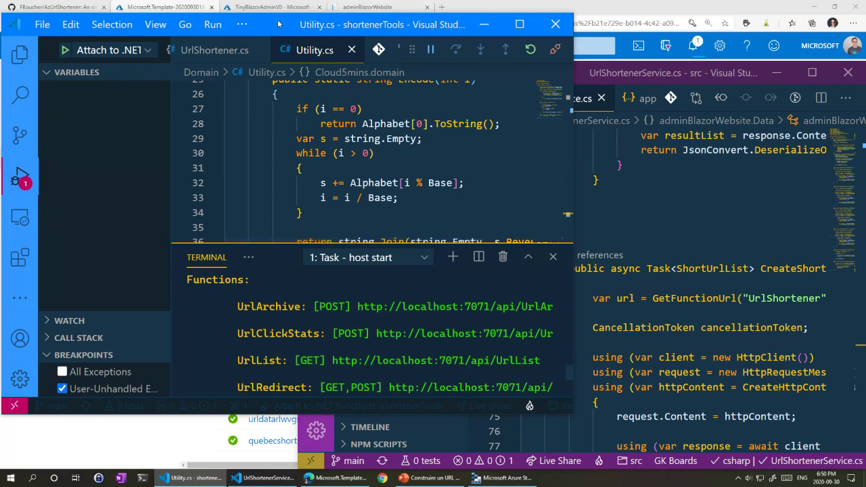
mouse_move(280, 26)
left_mouse_down()
mouse_move(290, 61)
mouse_move(283, 50)
mouse_move(295, 42)
mouse_move(279, 40)
left_mouse_up()
left_click_drag(655, 74, 622, 65)
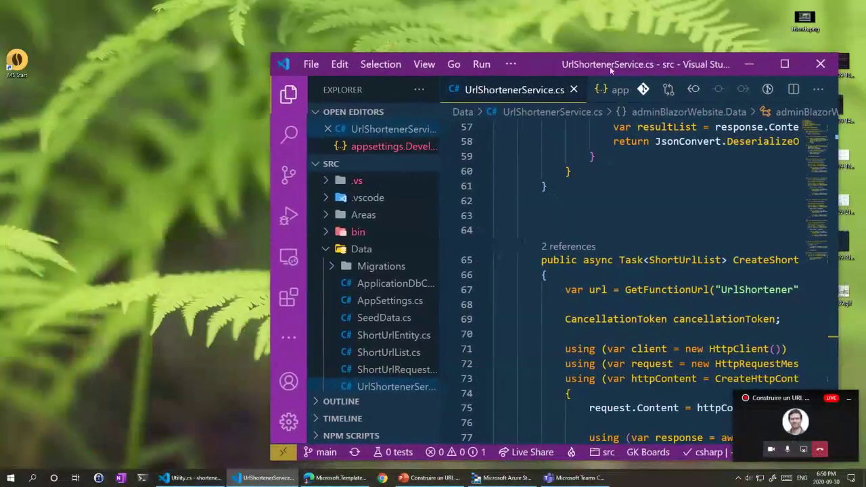
left_click(190, 478)
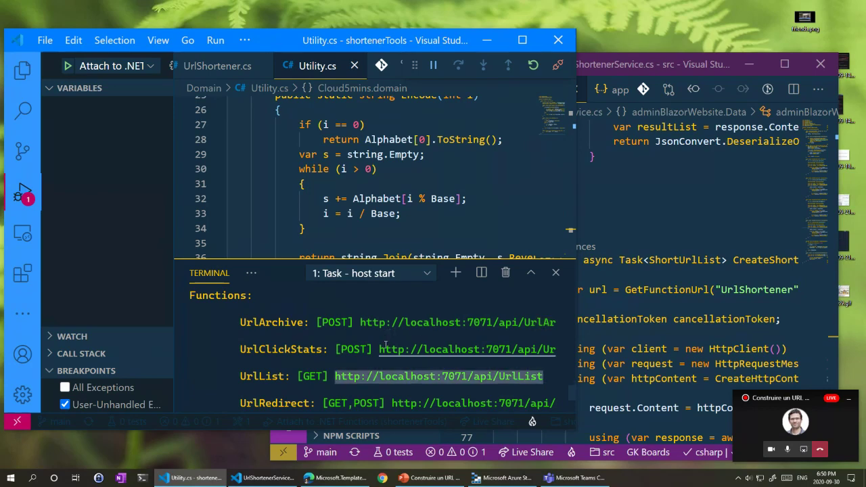
Step: Scroll through the Functions host's localhost:7071 endpoint list, then switch to Insomnia
scroll(368, 368, "down", 3)
scroll(345, 345, "up", 3)
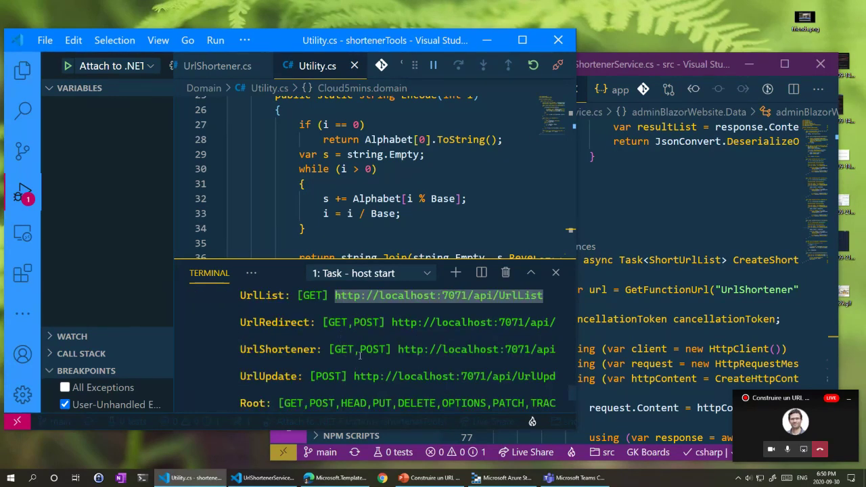
scroll(360, 356, "down", 3)
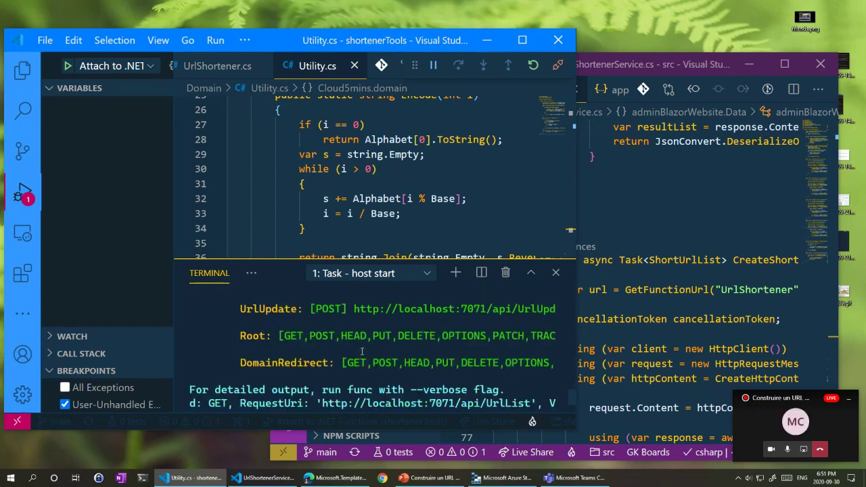
scroll(361, 352, "up", 3)
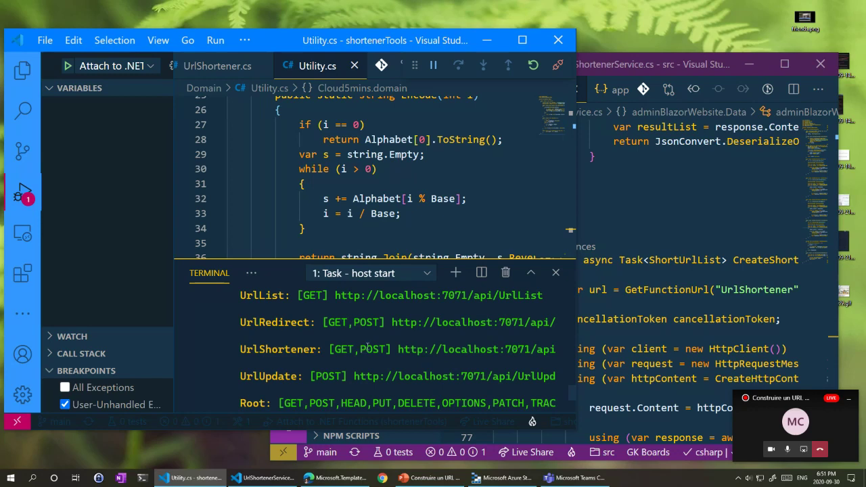
scroll(367, 346, "up", 2)
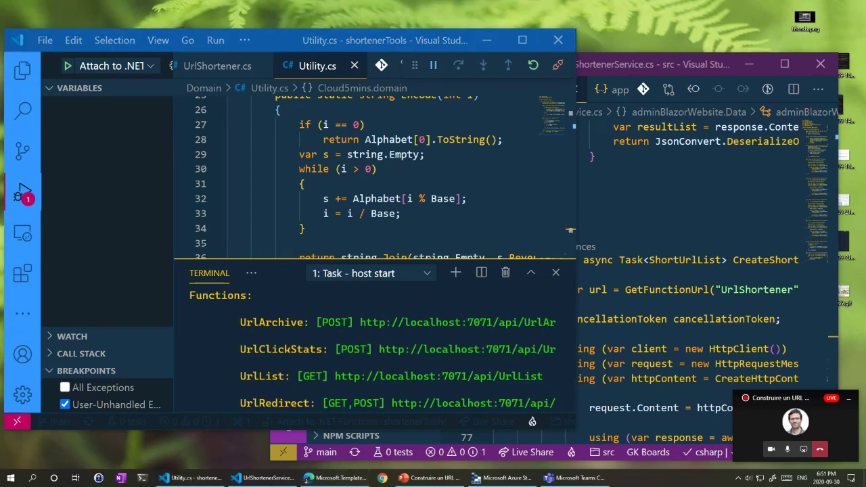
key("alt+Tab")
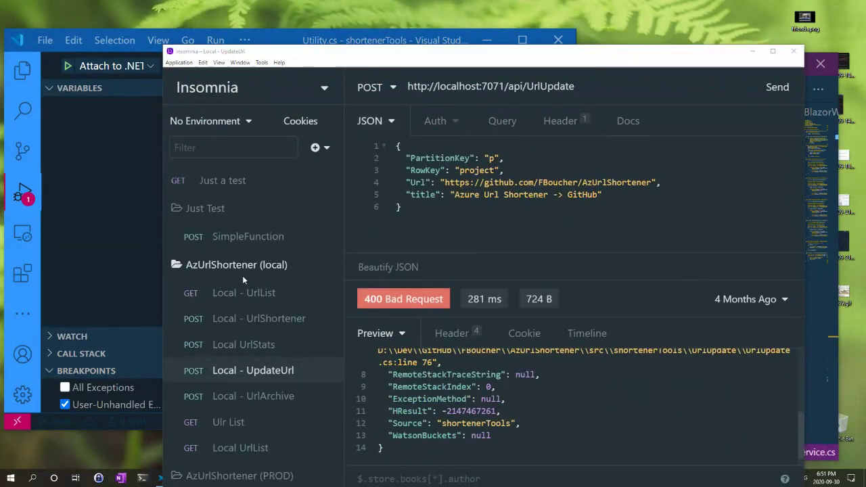
Step: Move the Insomnia window and maximize it
left_click_drag(543, 61, 566, 42)
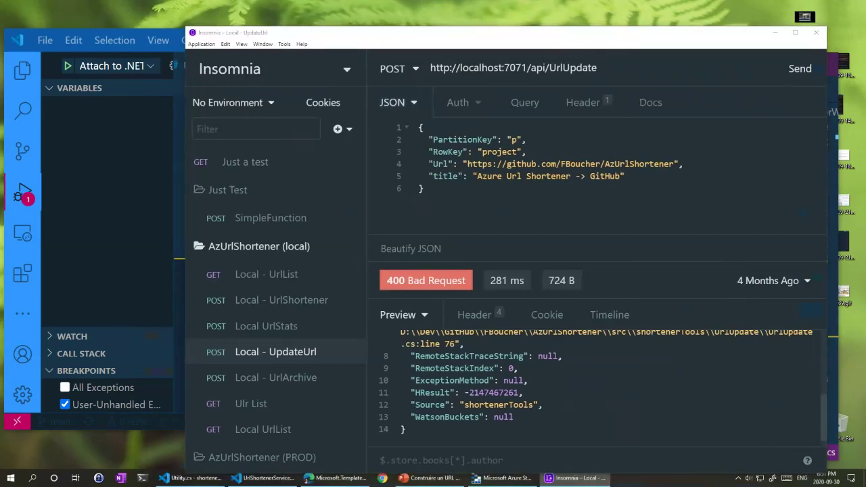
left_click(515, 45)
double_click(511, 35)
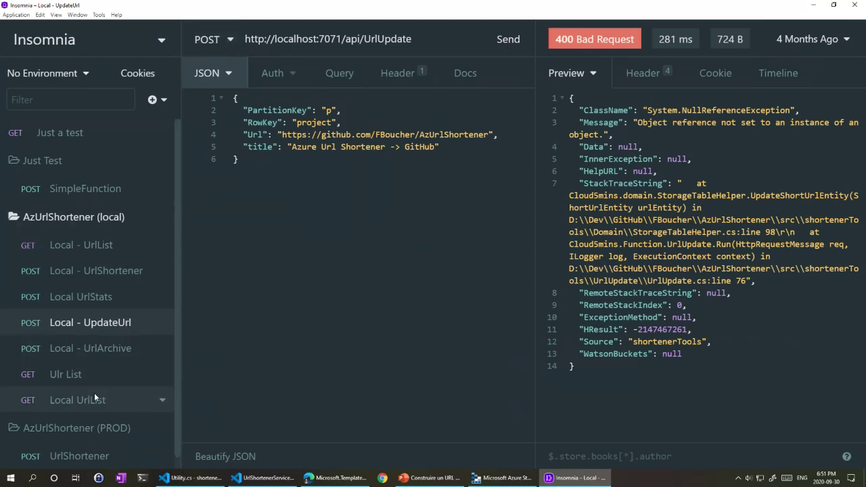
Step: Open the Local UrlList request and highlight its localhost:7071/api/UrlList address
scroll(94, 399, "down", 1)
left_click(52, 364)
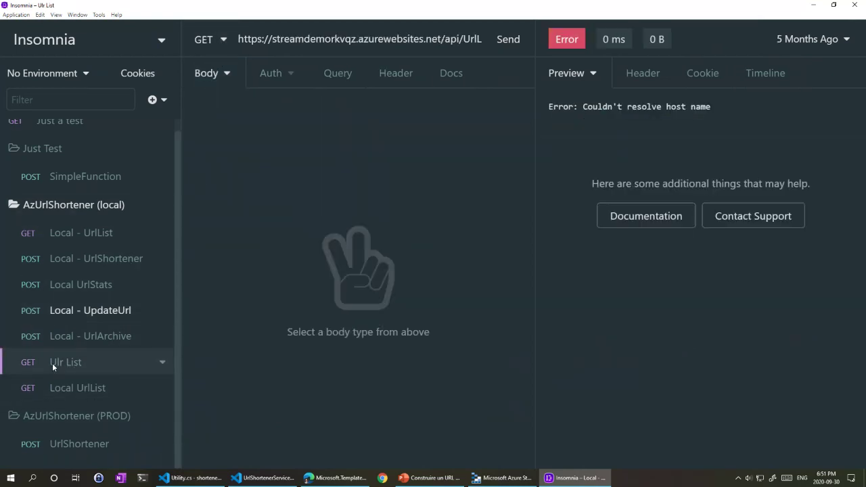
left_click(92, 393)
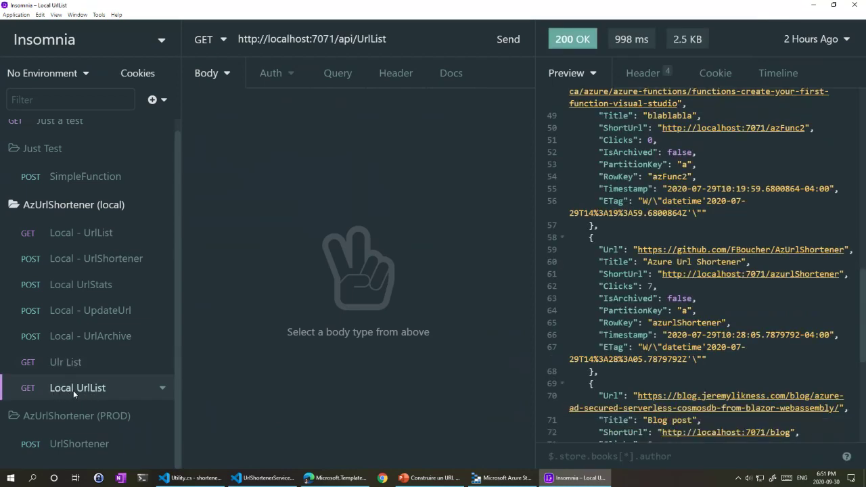
left_click_drag(53, 398, 106, 398)
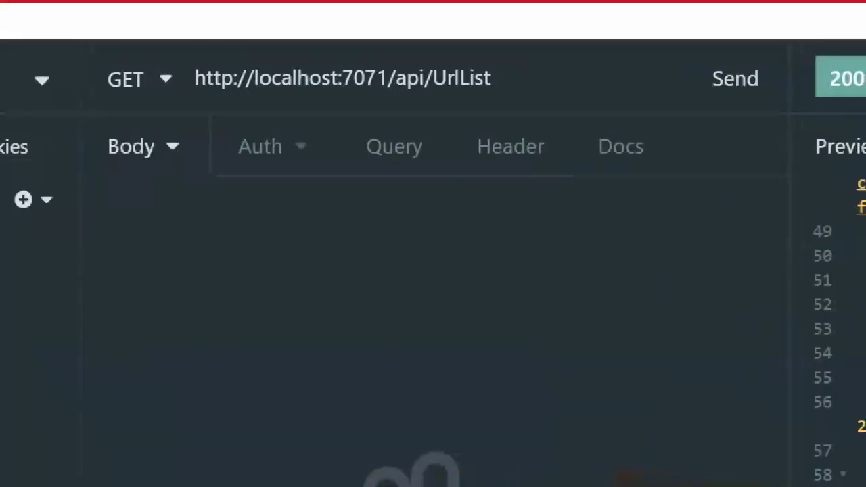
mouse_move(197, 96)
left_mouse_down()
mouse_move(367, 90)
mouse_move(515, 100)
left_mouse_up()
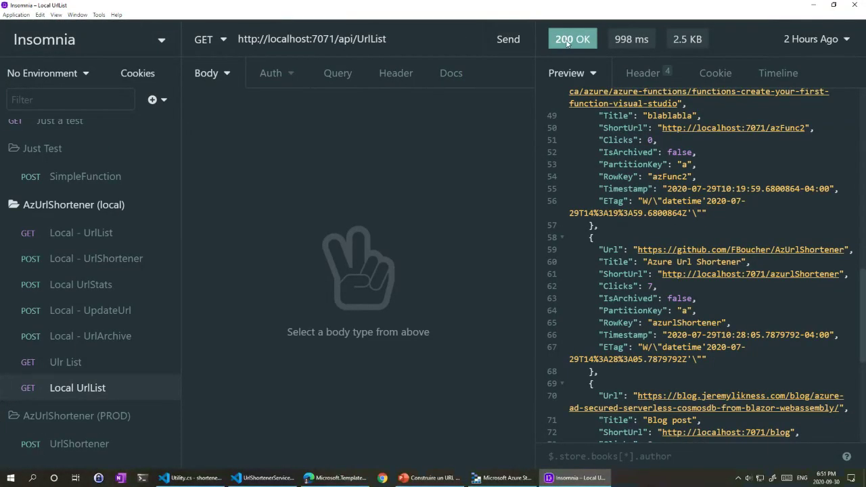
Step: Resend the Local UrlList GET and review the returned azFunc, azFunc2, azurlShortener and blog entries
left_click(502, 40)
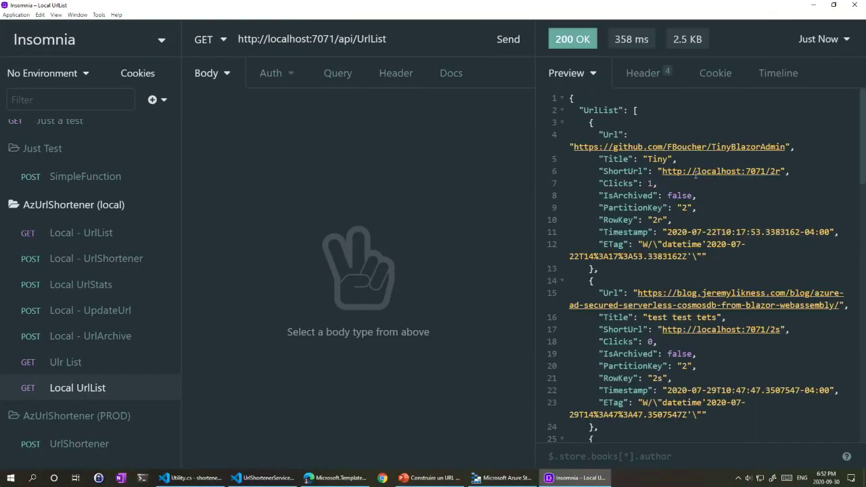
scroll(672, 223, "down", 15)
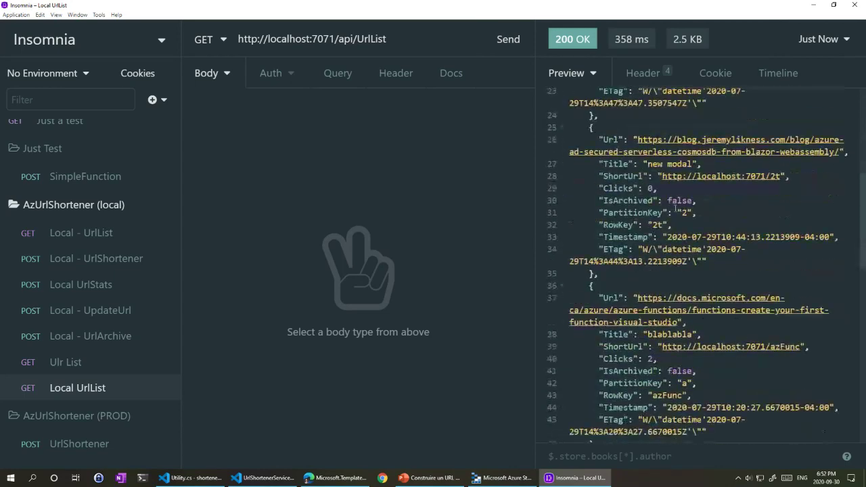
scroll(683, 244, "down", 1)
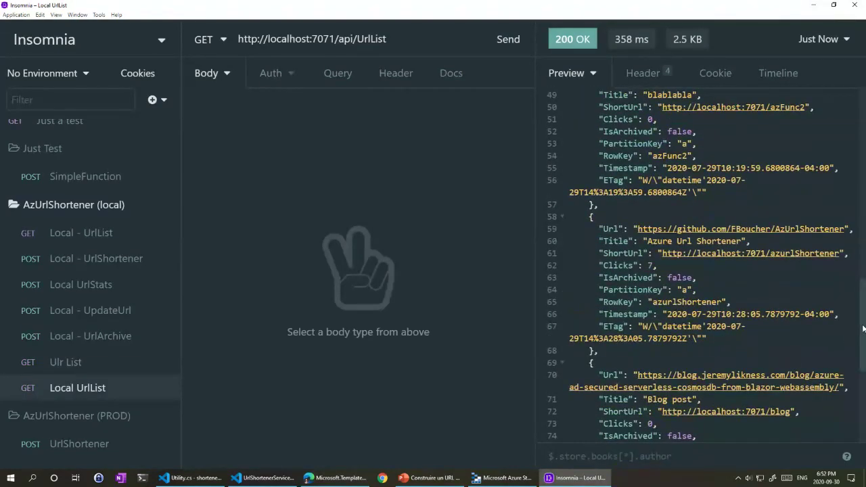
scroll(860, 344, "down", 2)
scroll(860, 344, "down", 3)
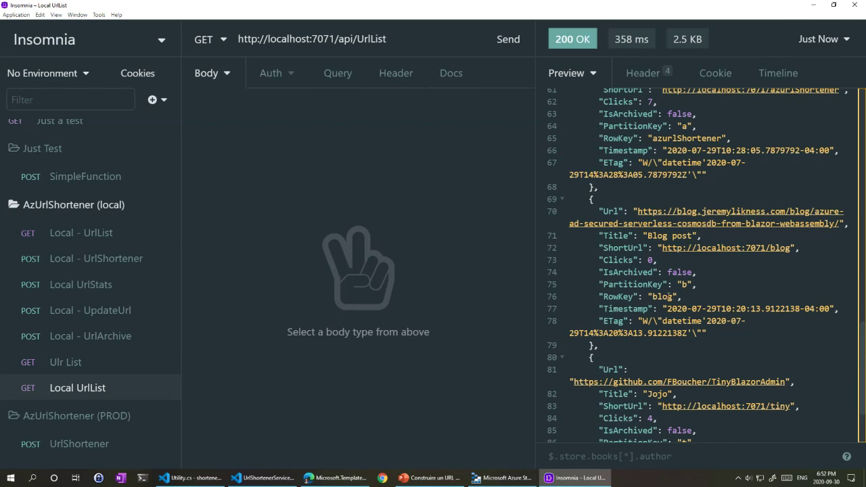
scroll(727, 283, "up", 4)
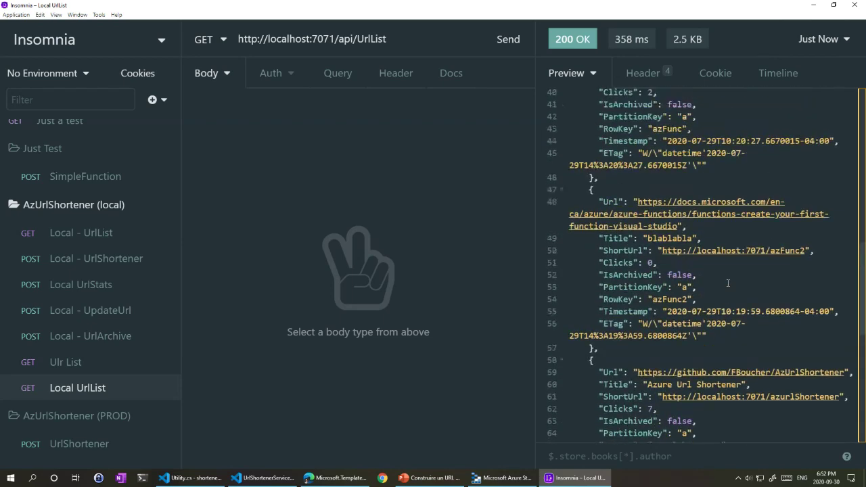
scroll(728, 283, "up", 1)
scroll(713, 252, "up", 1)
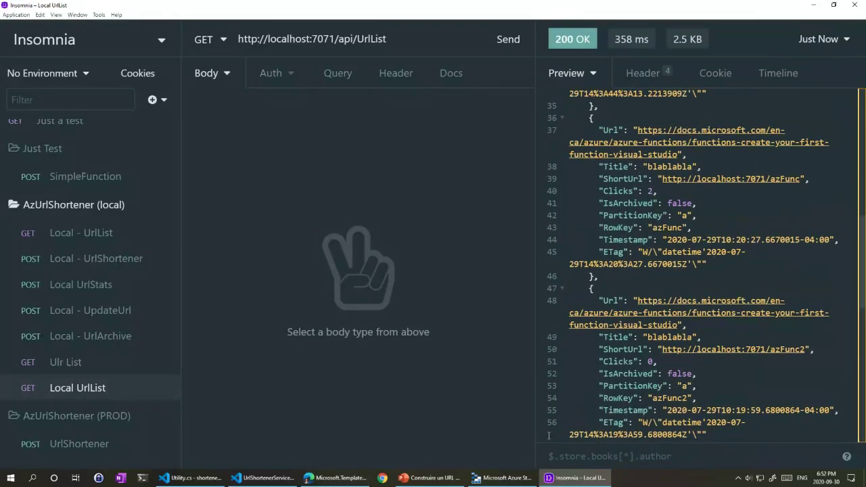
mouse_move(506, 480)
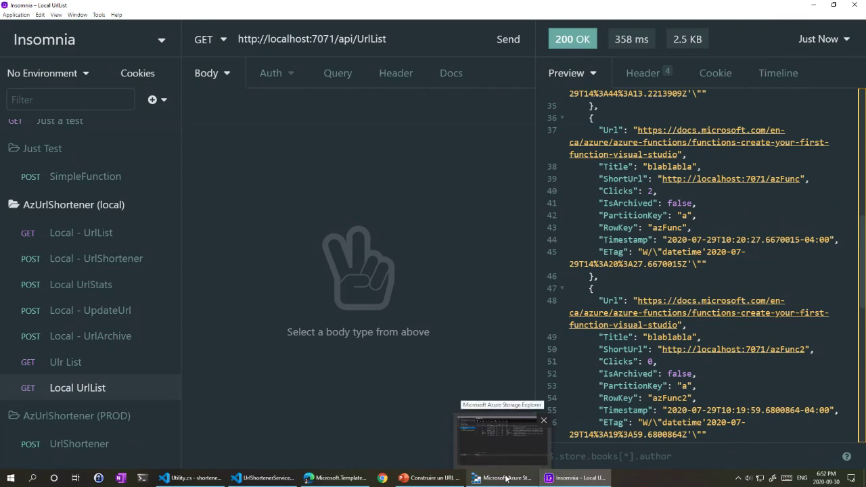
Step: In Storage Explorer, expand Storage Accounts, then urldatahmxypstg, then its Tables node
left_click(507, 478)
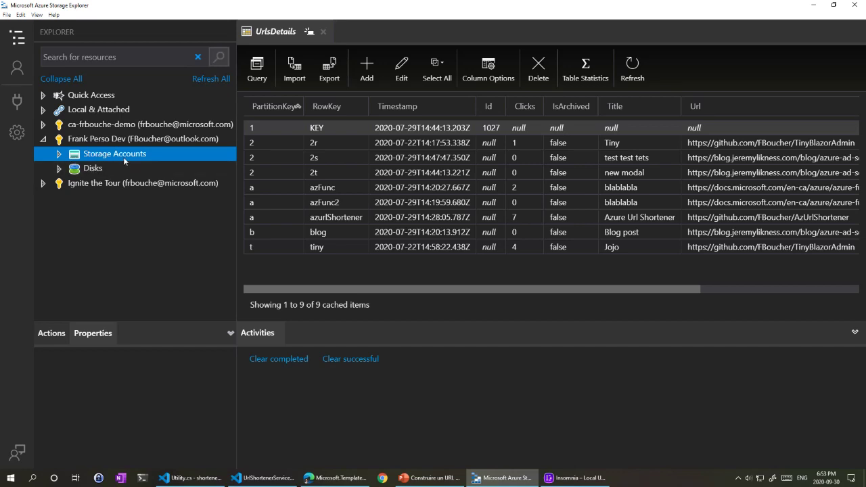
left_click(123, 157)
scroll(133, 196, "down", 1)
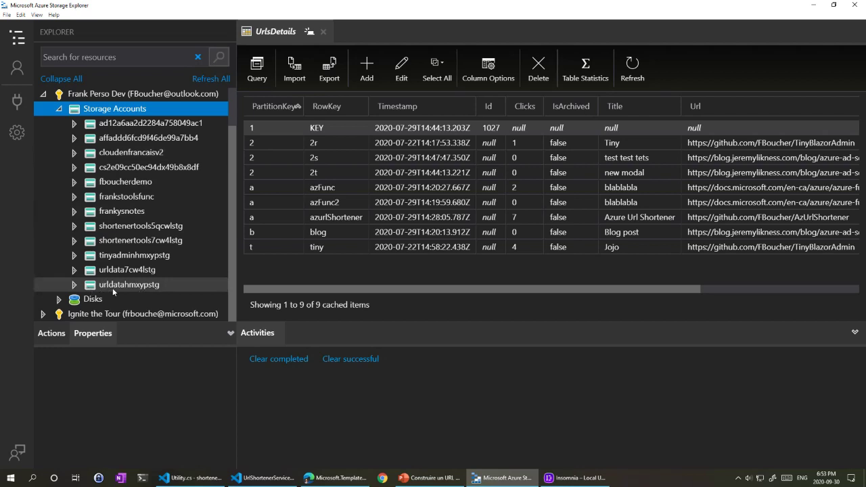
left_click(74, 285)
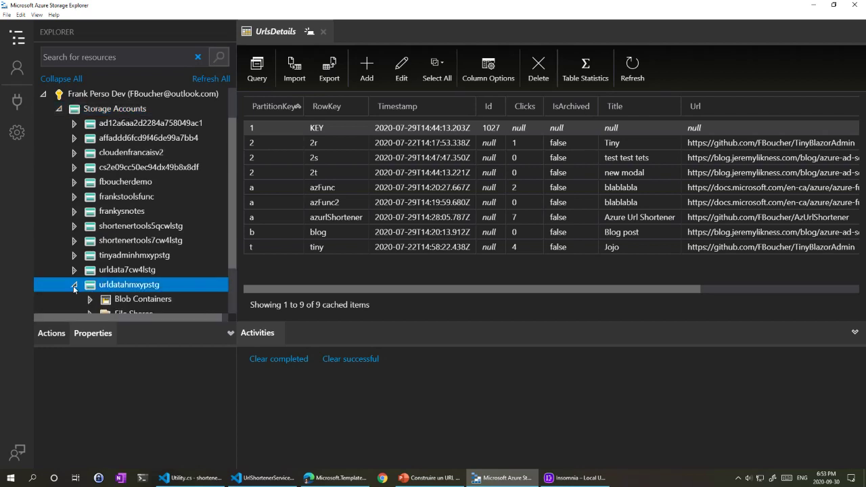
scroll(136, 267, "down", 1)
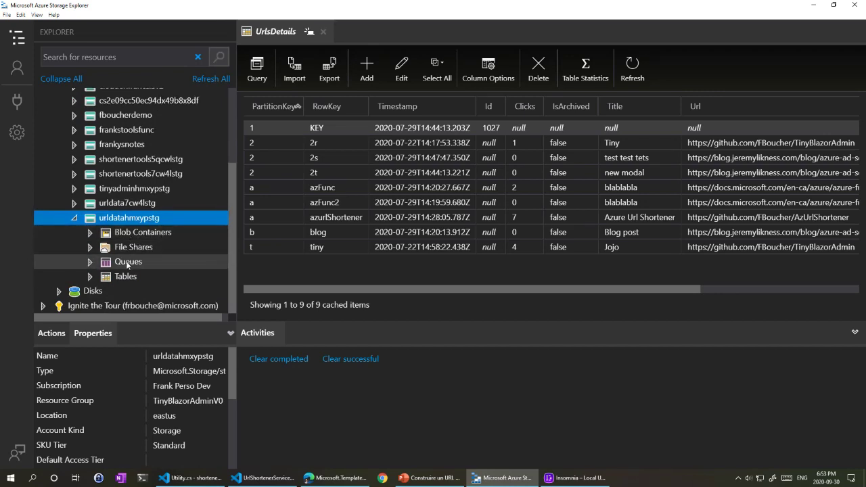
left_click(91, 278)
scroll(167, 268, "down", 3)
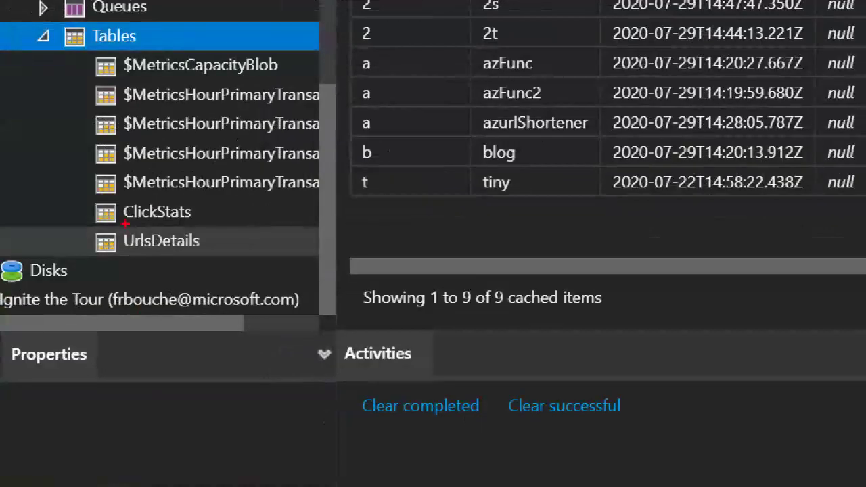
left_click_drag(129, 265, 162, 264)
left_click_drag(190, 219, 218, 219)
left_click_drag(116, 250, 189, 253)
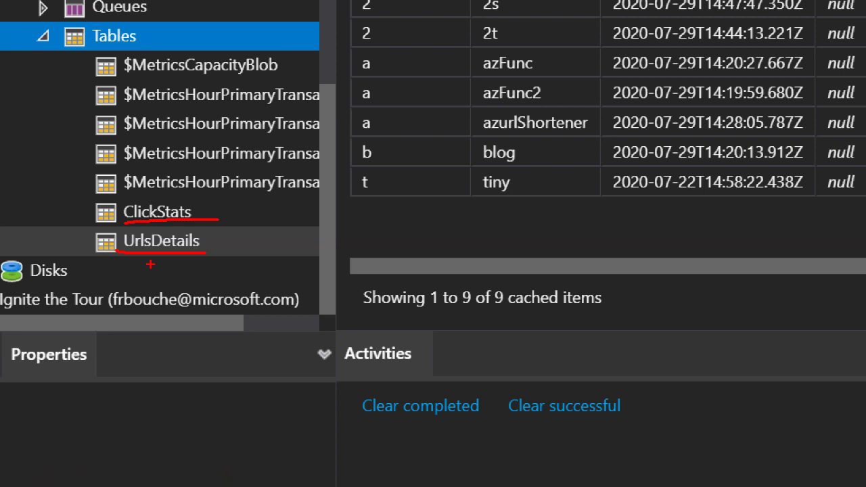
left_click_drag(218, 221, 116, 225)
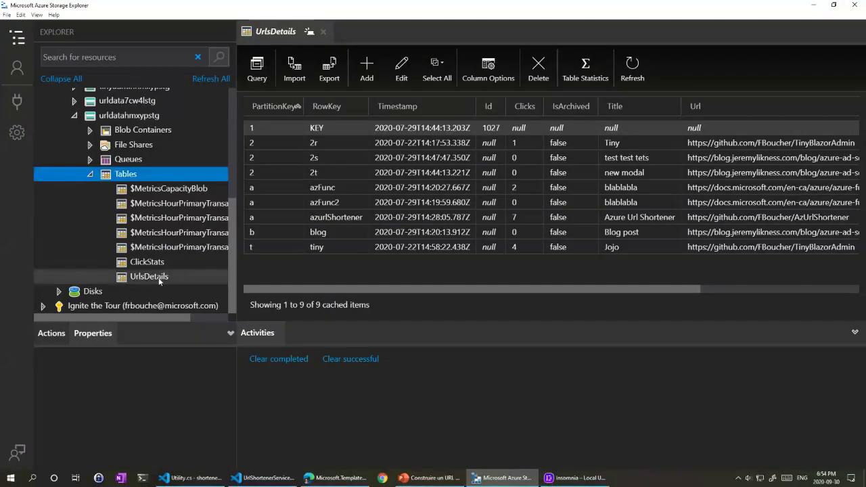
Step: Open the UrlsDetails table and frame the KEY row and the short-URL entry rows
left_click(186, 244)
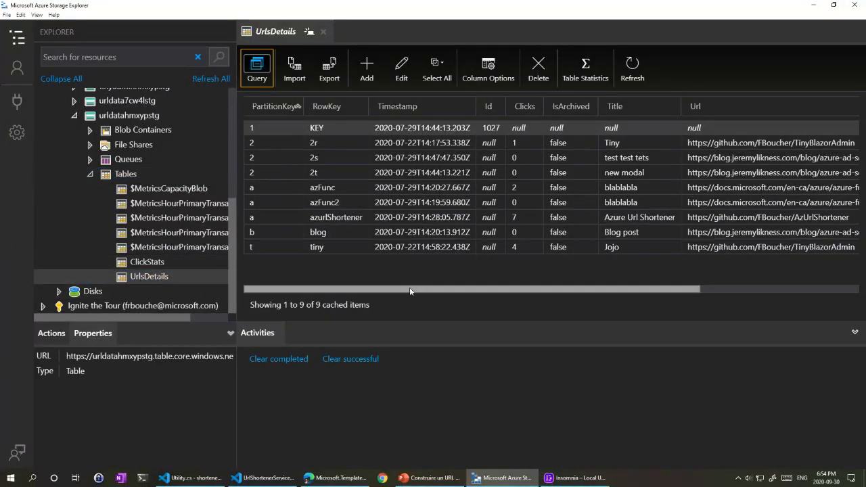
left_click_drag(409, 287, 325, 288)
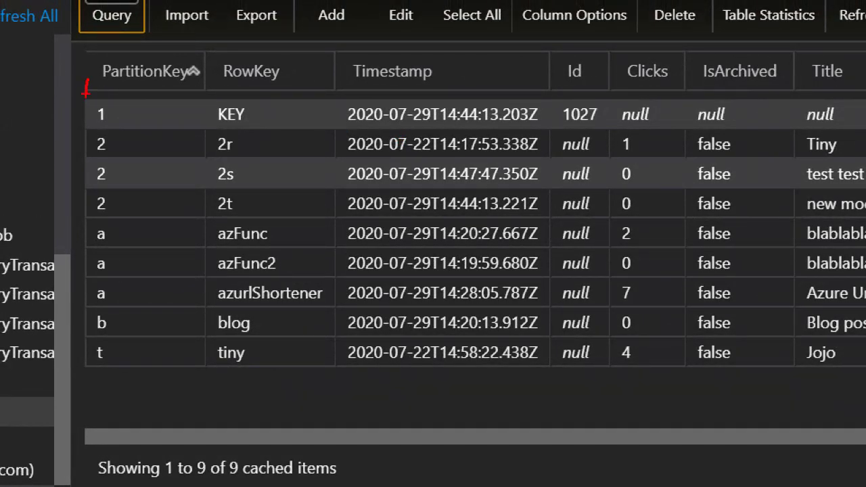
mouse_move(81, 91)
left_mouse_down()
mouse_move(97, 122)
mouse_move(715, 135)
mouse_move(862, 128)
left_mouse_up()
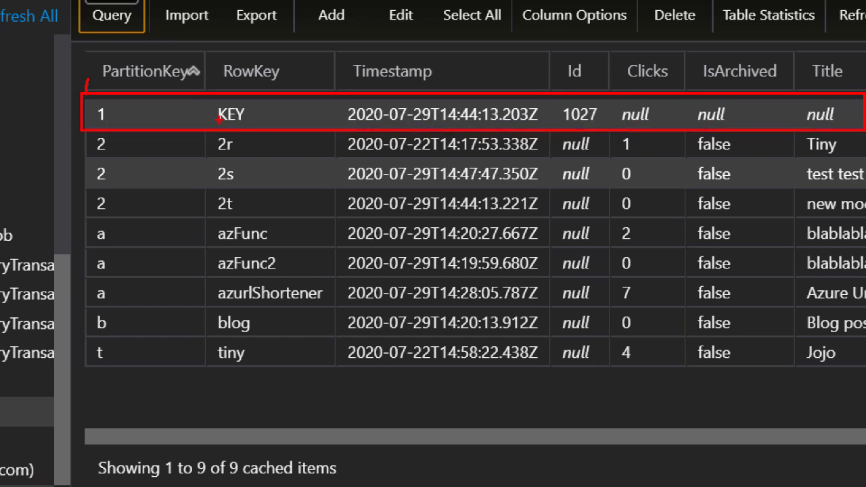
mouse_move(83, 135)
left_mouse_down()
mouse_move(104, 397)
mouse_move(629, 395)
mouse_move(784, 379)
mouse_move(854, 383)
left_mouse_up()
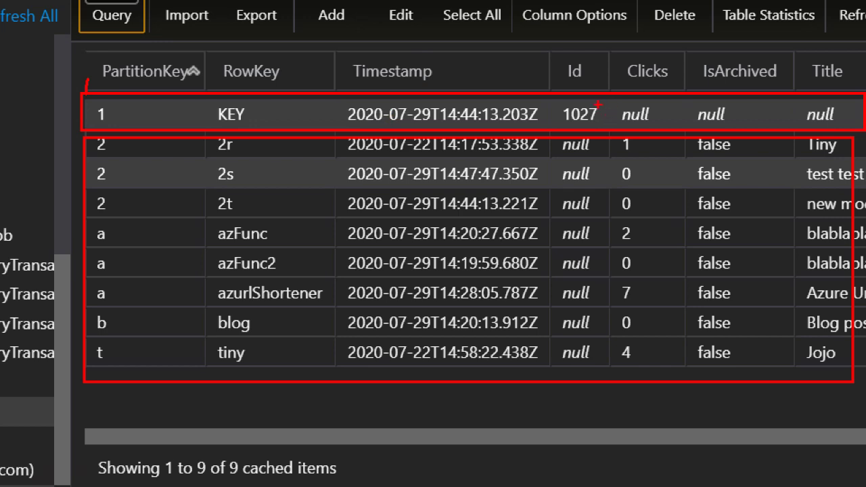
Step: Mark the KEY Id 1027, the 2t and azFunc row keys, azFunc's timestamp, and the Id column
mouse_move(598, 105)
left_mouse_down()
mouse_move(547, 119)
mouse_move(594, 114)
mouse_move(583, 99)
left_mouse_up()
mouse_move(227, 193)
left_mouse_down()
mouse_move(206, 202)
mouse_move(222, 213)
mouse_move(231, 198)
left_mouse_up()
left_click_drag(210, 248, 271, 247)
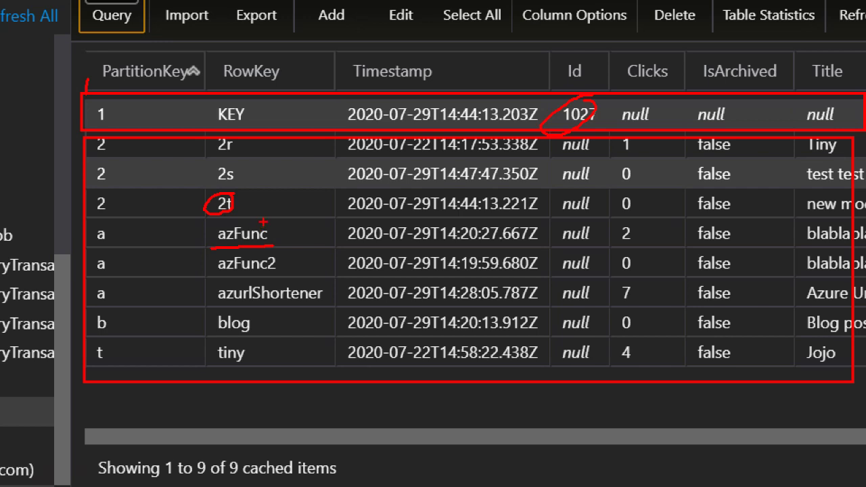
mouse_move(344, 241)
left_mouse_down()
mouse_move(449, 249)
mouse_move(531, 238)
left_mouse_up()
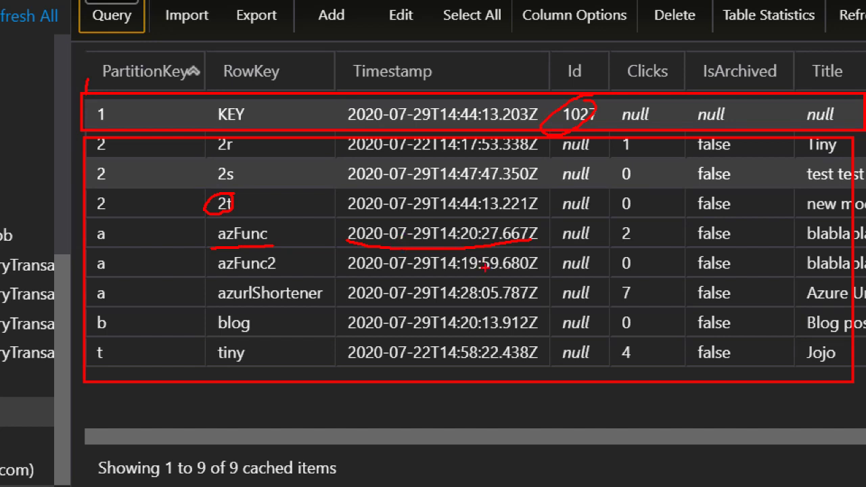
left_click_drag(567, 65, 604, 345)
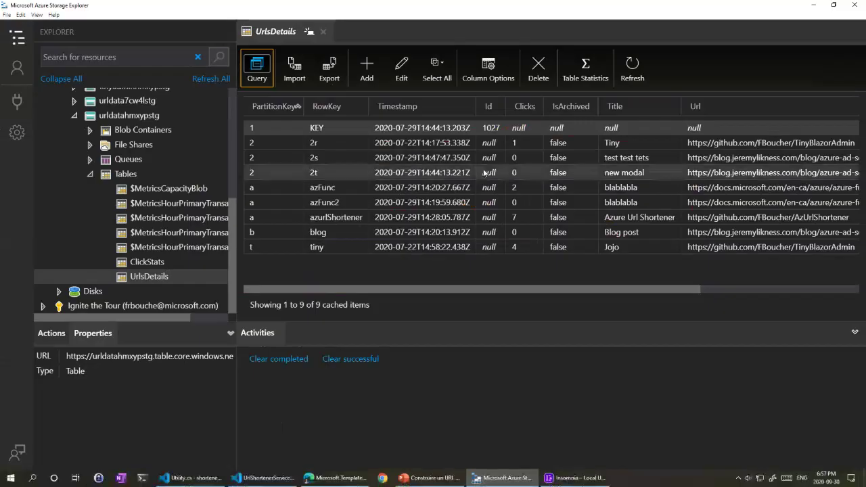
Step: Scroll the UrlsDetails grid right to the Url column, then open the ClickStats table
left_click_drag(530, 289, 703, 300)
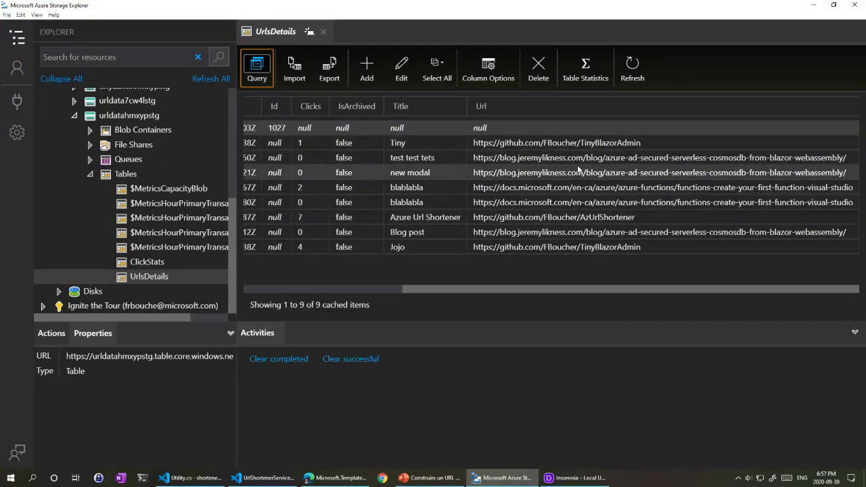
left_click(184, 263)
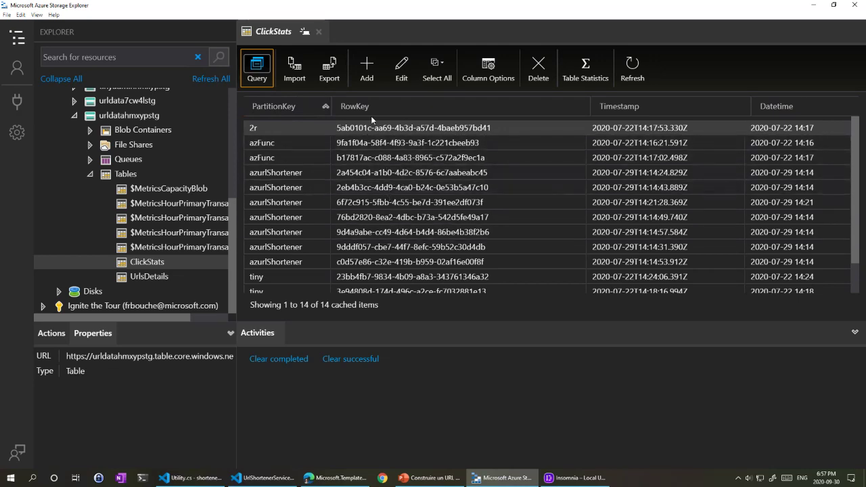
Step: Inspect the ClickStats records for azurlShortener 2a454c04 and azFunc 9fa1f04a and b17817ac
left_click(285, 172)
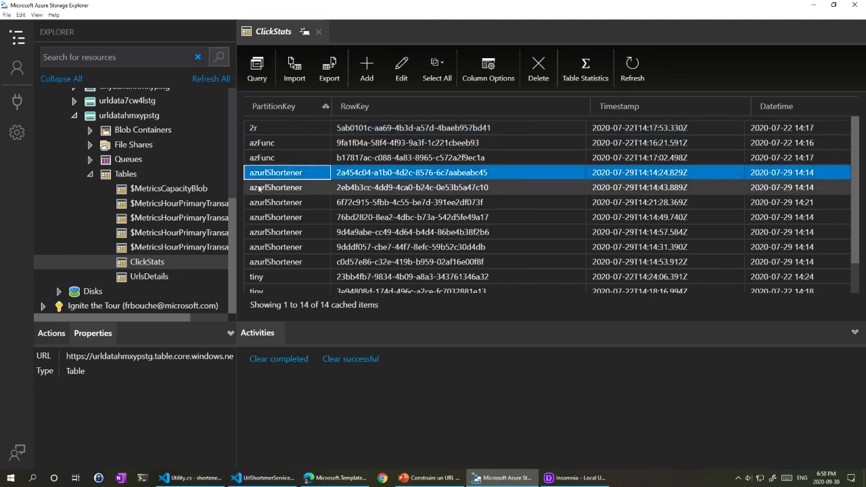
left_click(265, 157)
left_click(267, 143)
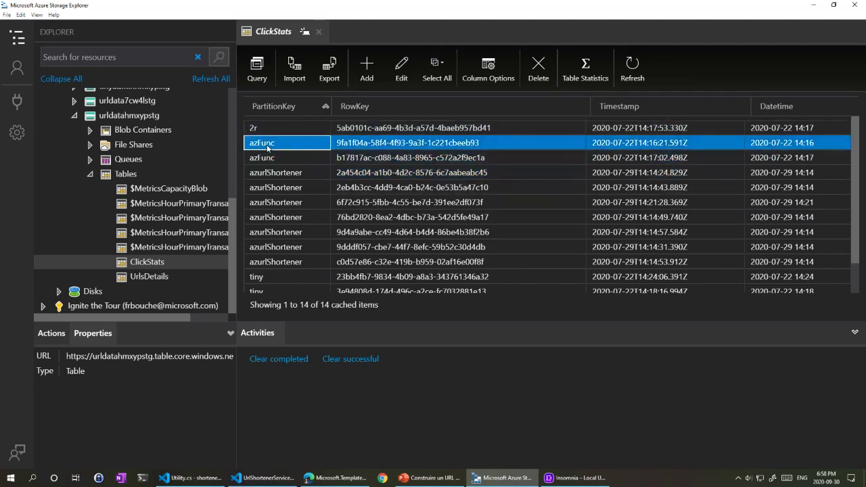
scroll(281, 172, "down", 2)
scroll(281, 172, "up", 2)
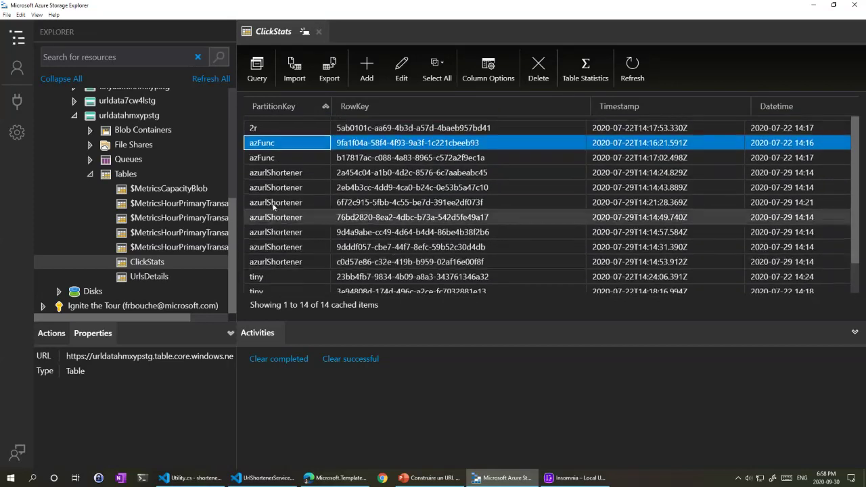
left_click(270, 157)
left_click(272, 144)
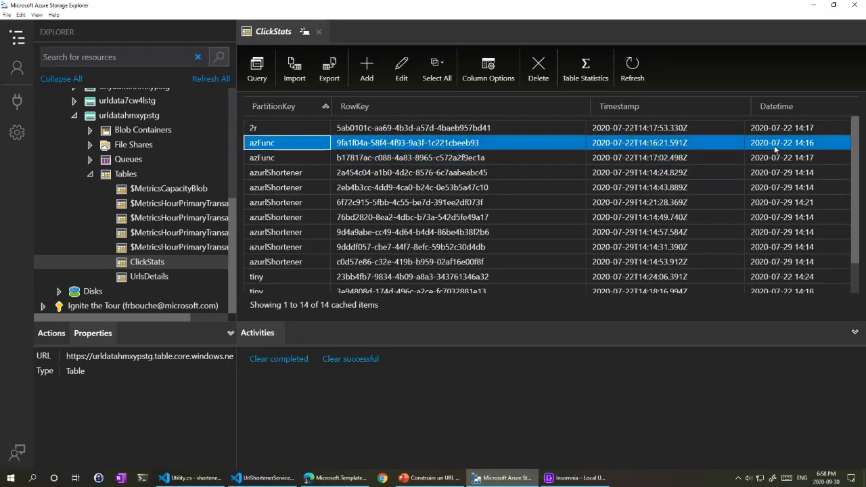
left_click(764, 157)
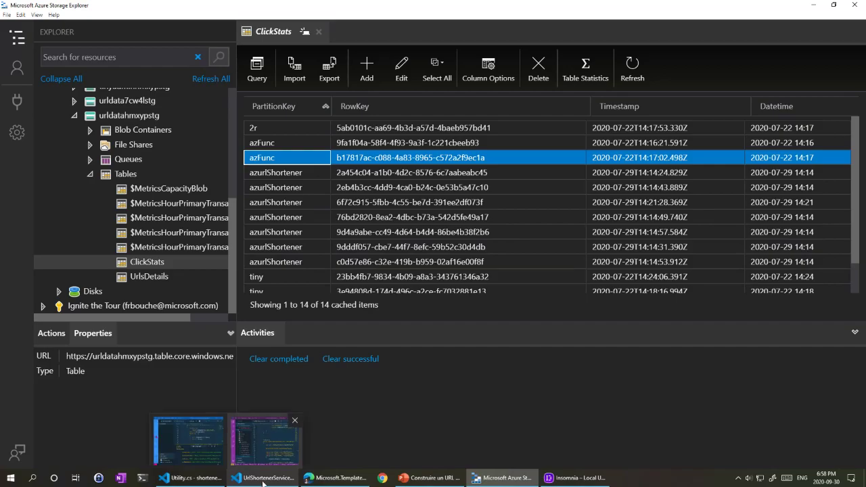
Step: Review the Microsoft.Template deployment's resource statuses in the Deployment details table
left_click(324, 471)
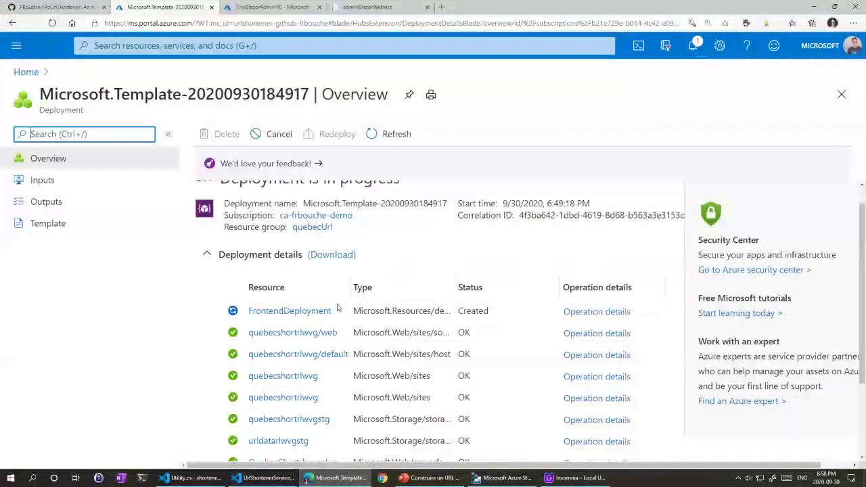
scroll(332, 315, "down", 2)
scroll(323, 347, "down", 1)
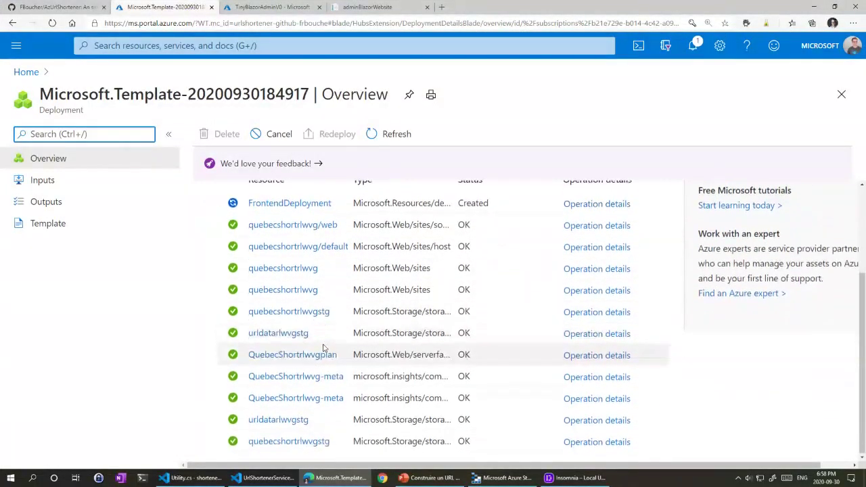
scroll(315, 350, "up", 3)
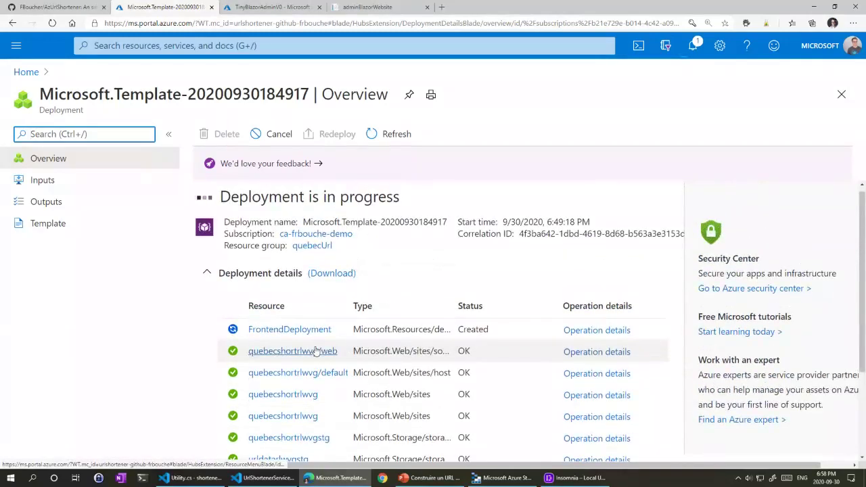
scroll(315, 351, "down", 3)
scroll(315, 350, "up", 3)
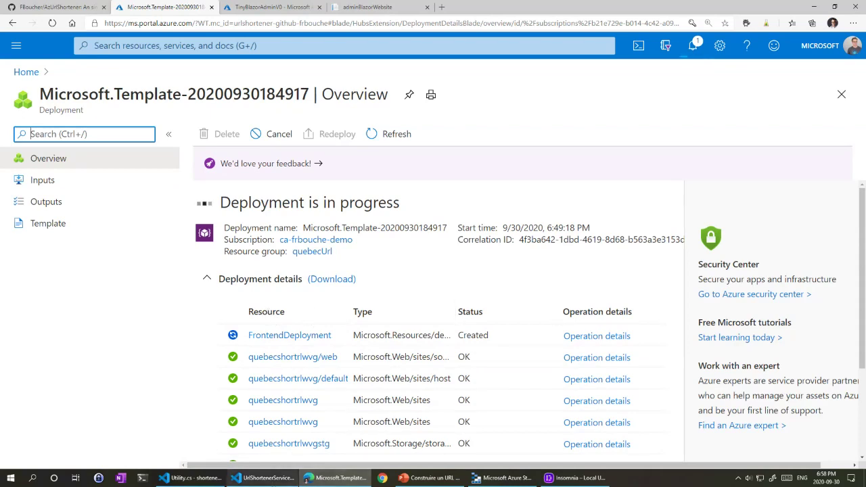
left_click(264, 478)
Step: Maximize the Utility.cs VS Code window and stop the shortenerTools debug session
left_click(184, 478)
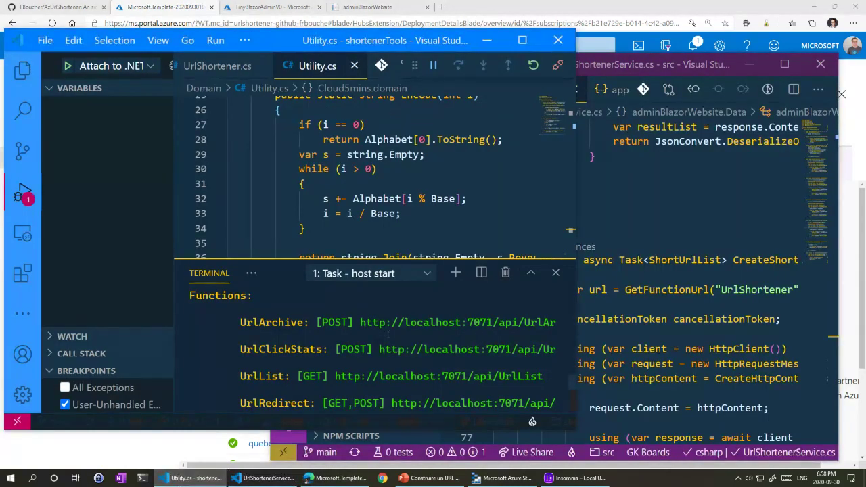
left_click(521, 40)
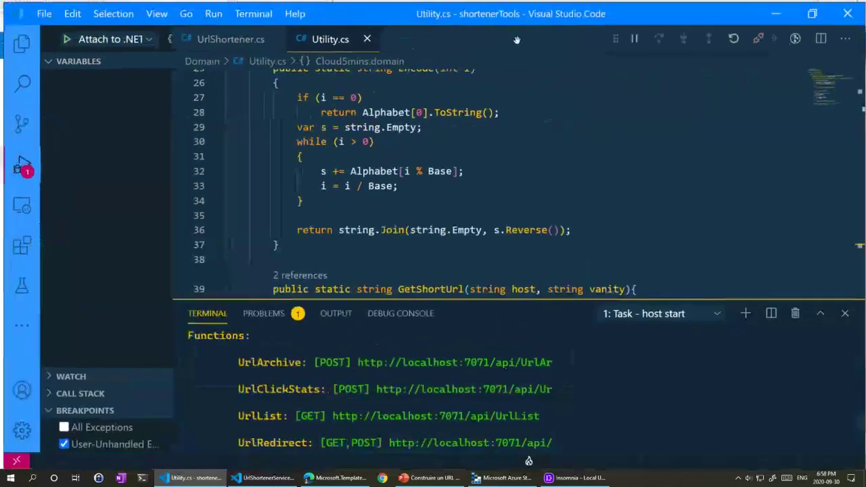
left_click(733, 38)
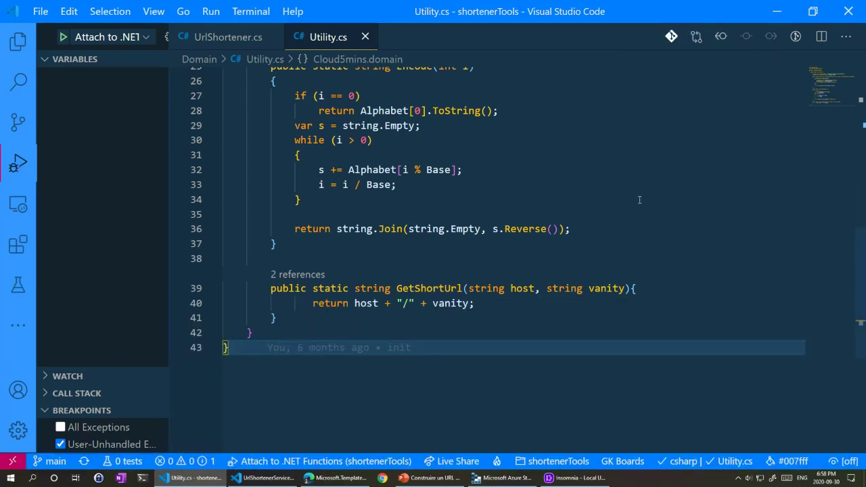
Step: Close Utility.cs and UrlShortener.cs, leaving the project file tree in the Explorer
scroll(284, 270, "up", 7)
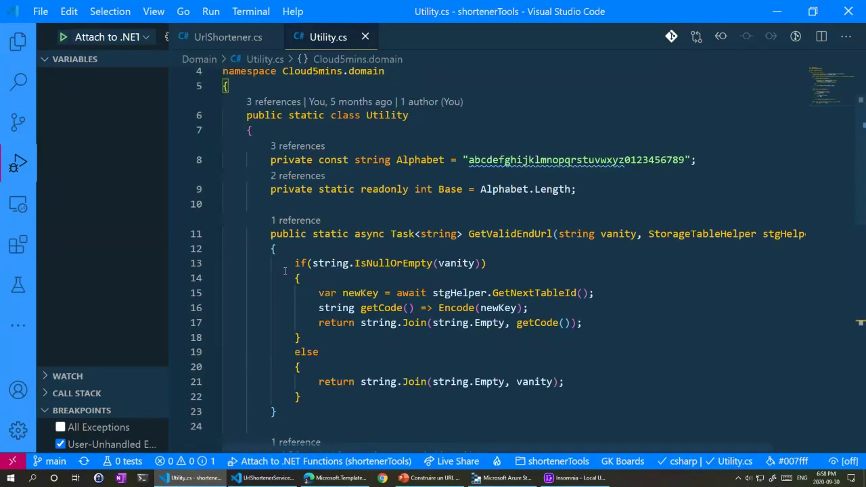
scroll(334, 279, "up", 2)
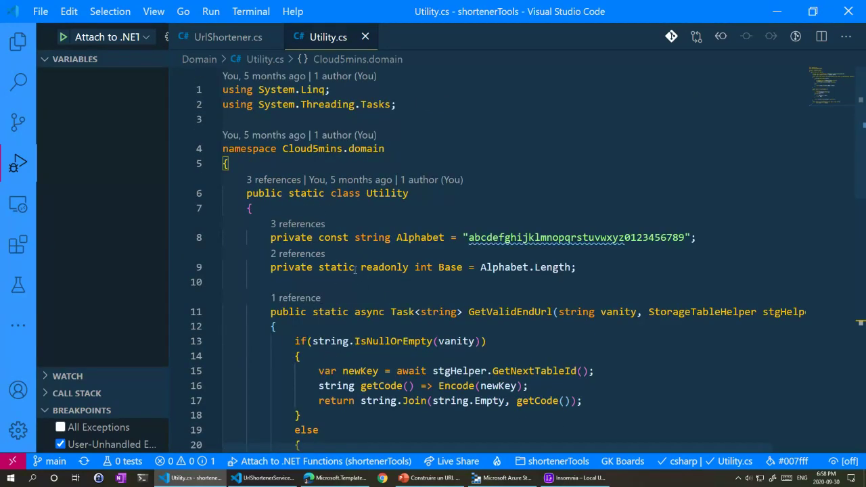
left_click(365, 36)
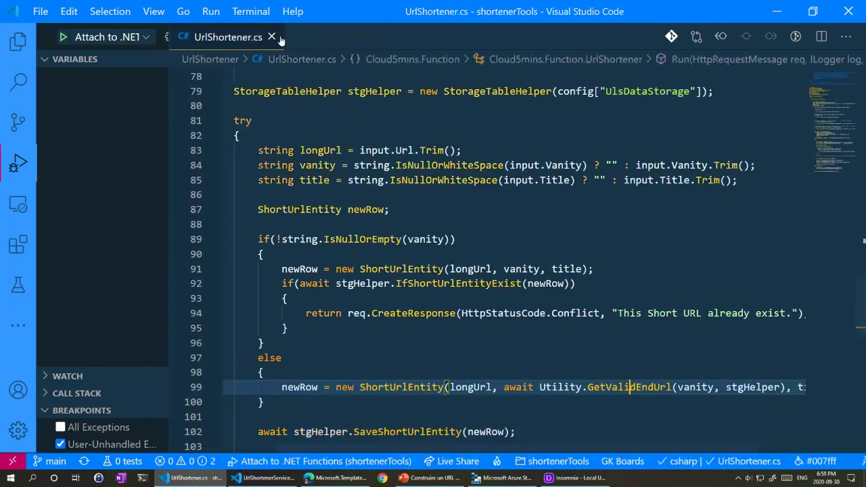
left_click(268, 36)
left_click(18, 41)
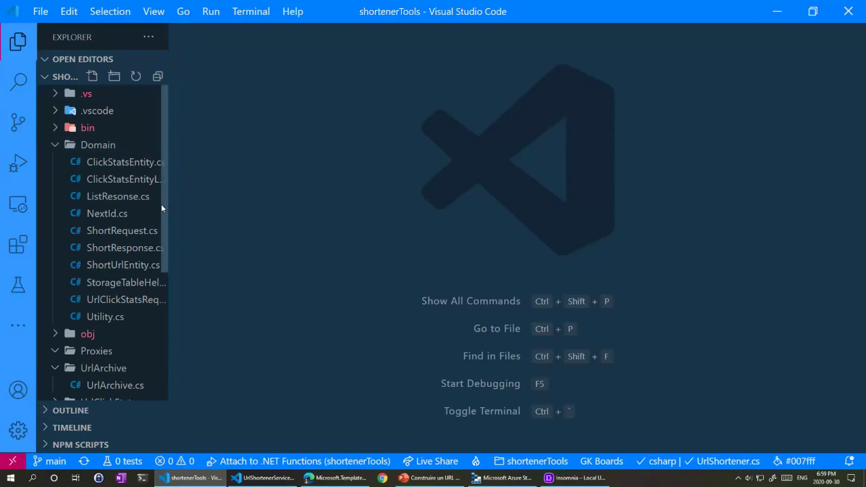
Step: Widen the Explorer and collapse the Domain, UrlArchive, UrlUpdate and UrlShortener folders
left_click_drag(167, 204, 296, 207)
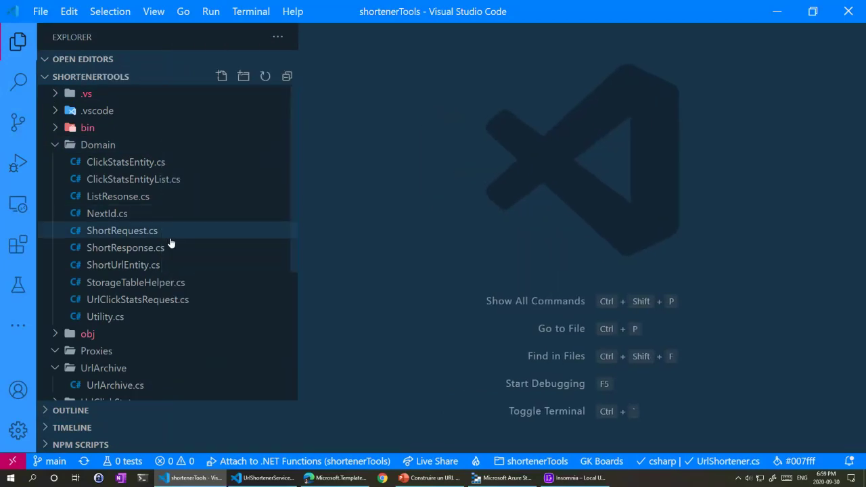
left_click(54, 144)
left_click(53, 199)
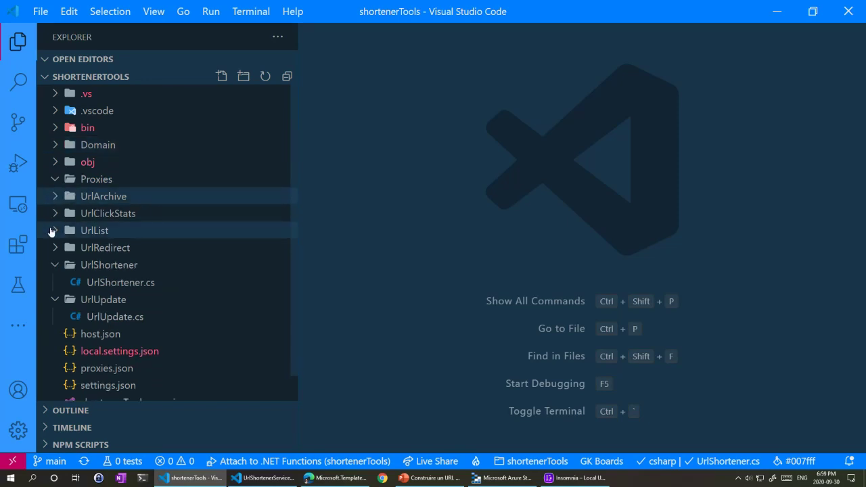
left_click(53, 304)
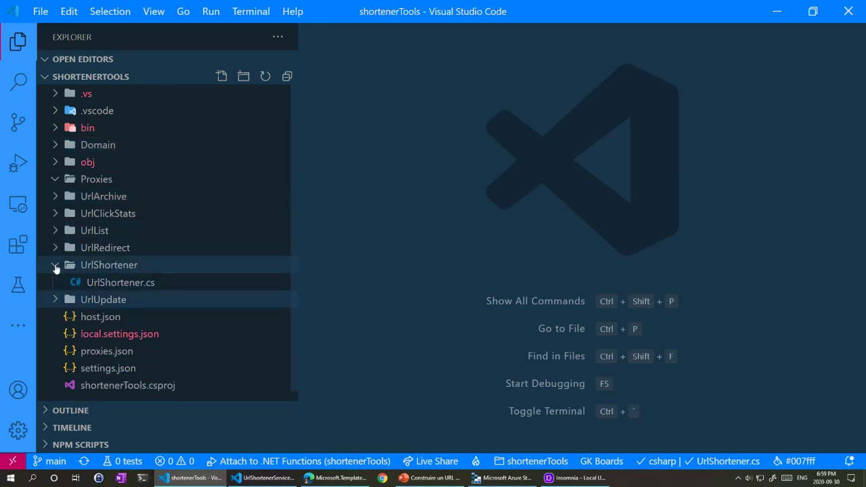
left_click(54, 264)
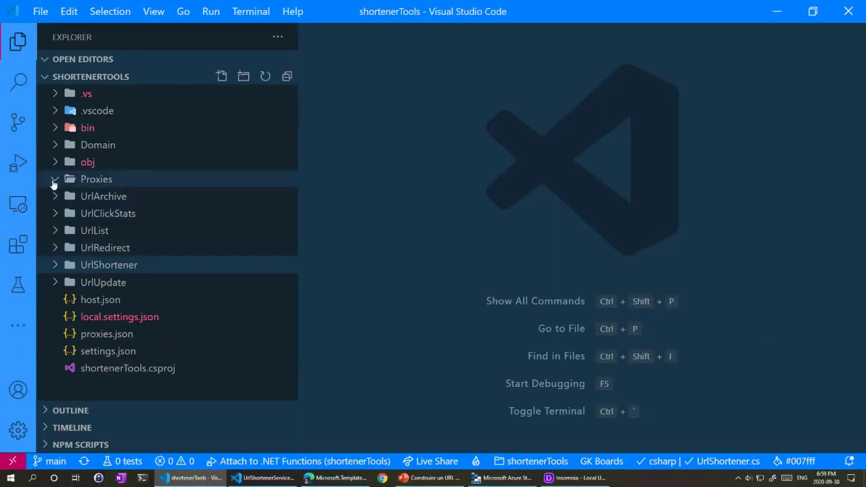
Step: Open proxies.json from the Proxies folder
left_click(96, 120)
left_click(67, 183)
left_click(99, 338)
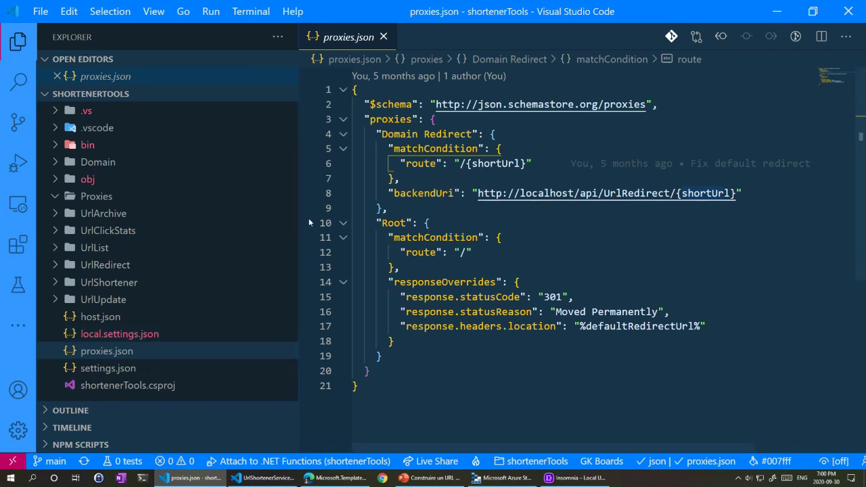
Step: Zoom into proxies.json, highlight UrlRedirect in the Domain Redirect backendUri, then bring Insomnia forward
left_click_drag(298, 217, 170, 212)
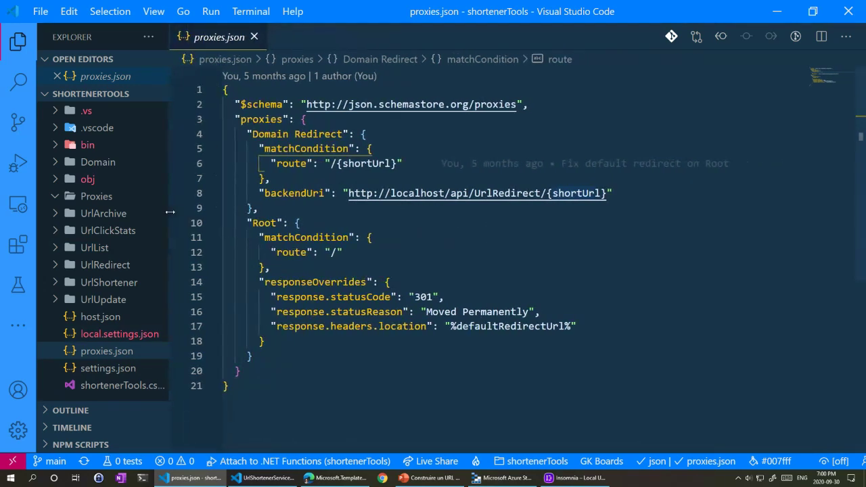
key("ctrl+equal")
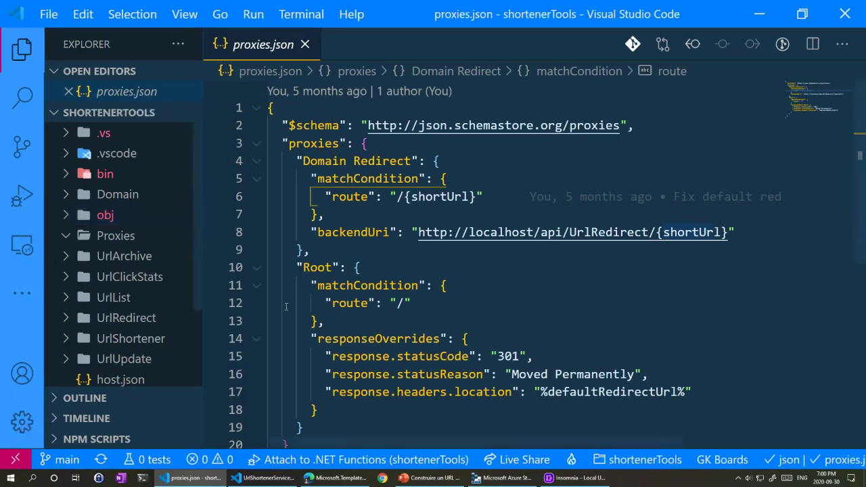
left_click_drag(390, 443, 412, 444)
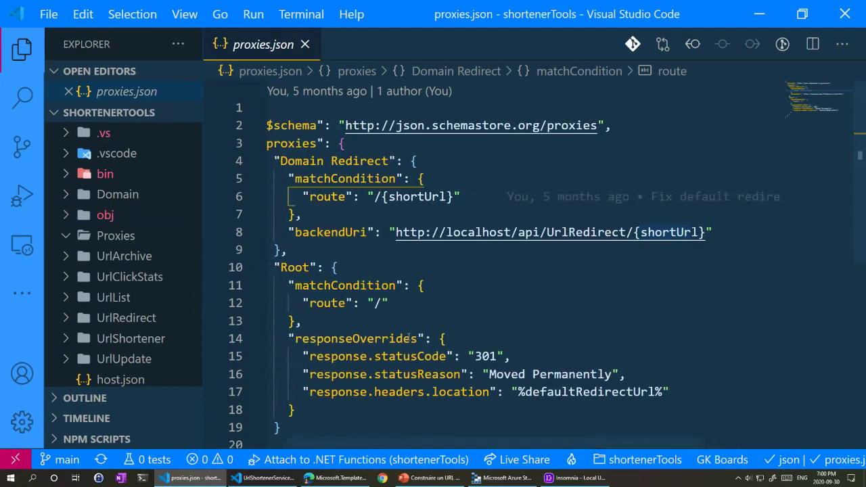
left_click(365, 196)
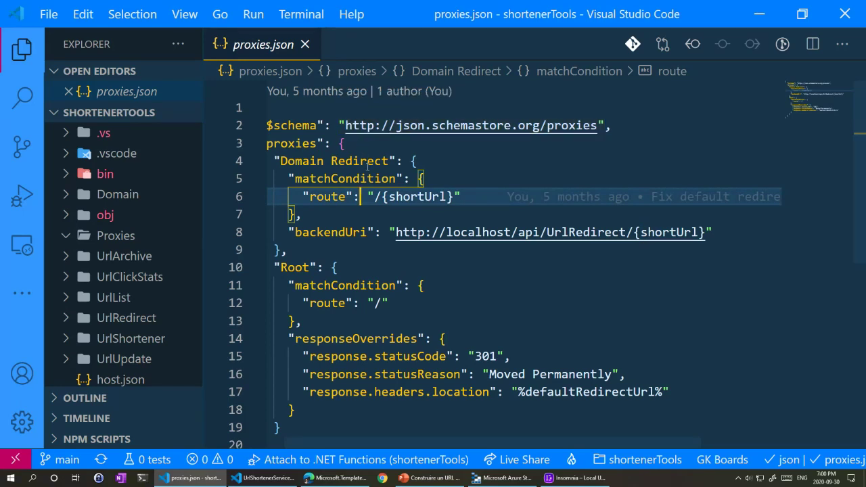
mouse_move(367, 165)
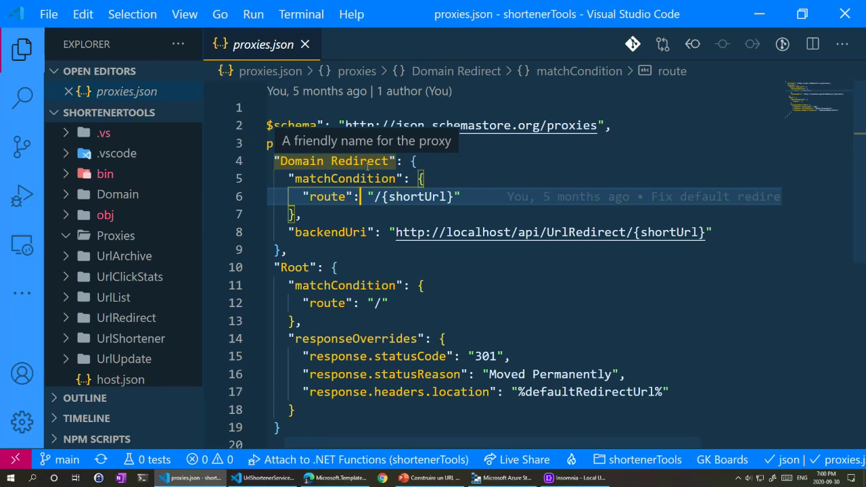
left_click_drag(546, 232, 620, 232)
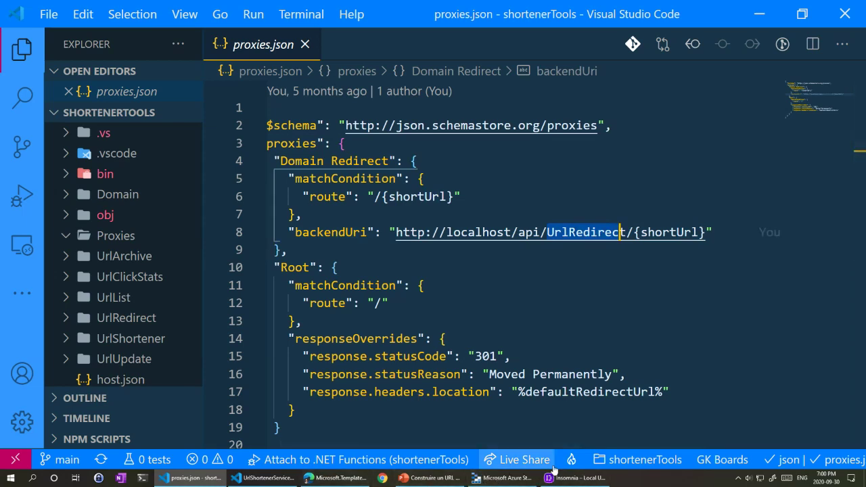
left_click(577, 478)
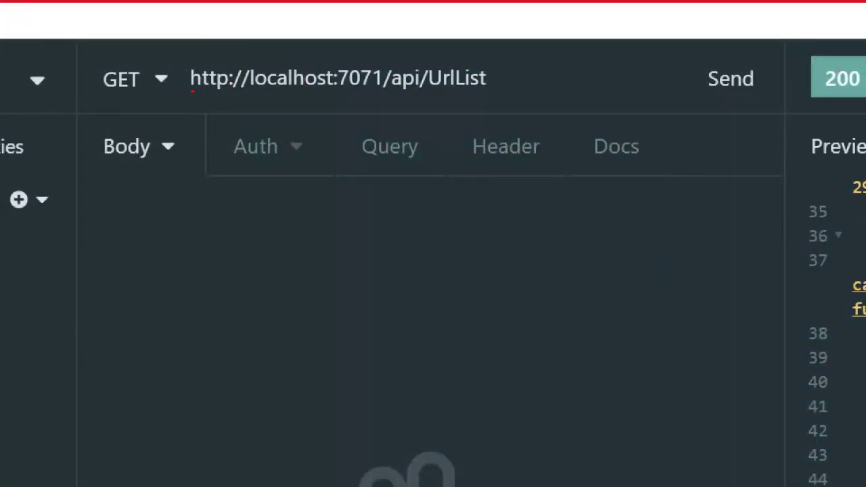
Step: Mark localhost:7071 and api/UrlList in the UrlList request URL, then return to proxies.json
left_click_drag(244, 95, 382, 95)
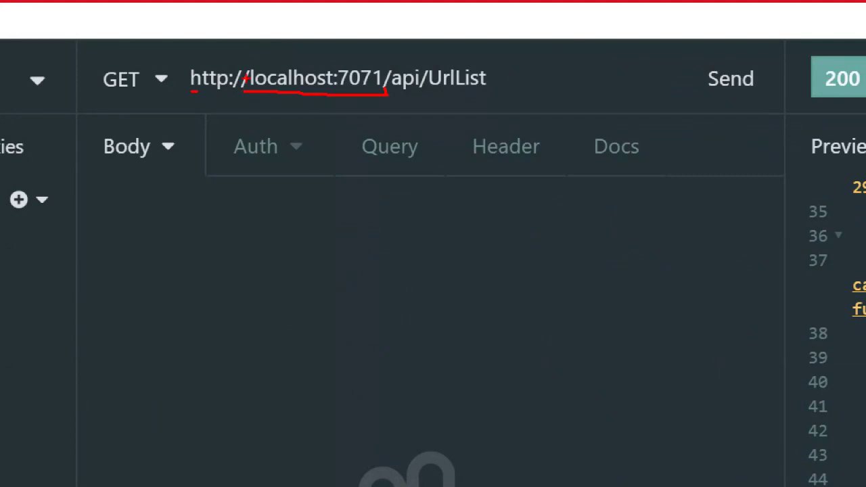
left_click_drag(246, 79, 244, 94)
left_click_drag(401, 94, 484, 92)
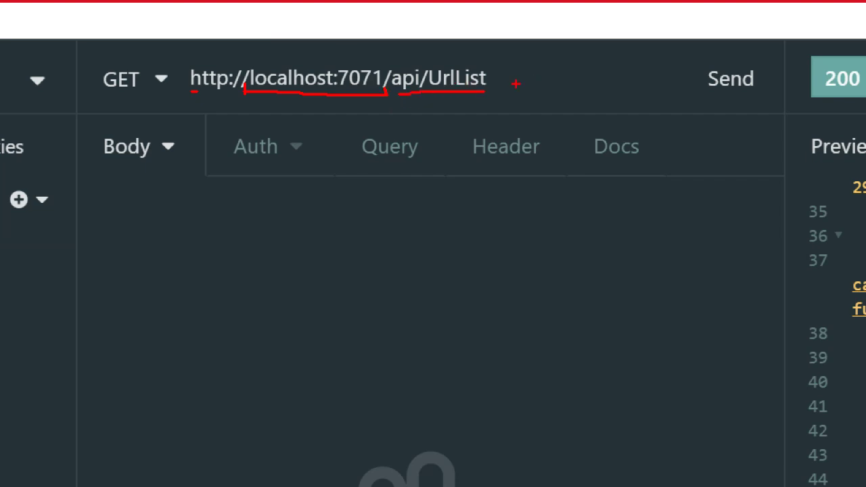
mouse_move(509, 49)
left_mouse_down()
mouse_move(498, 92)
mouse_move(610, 89)
left_mouse_up()
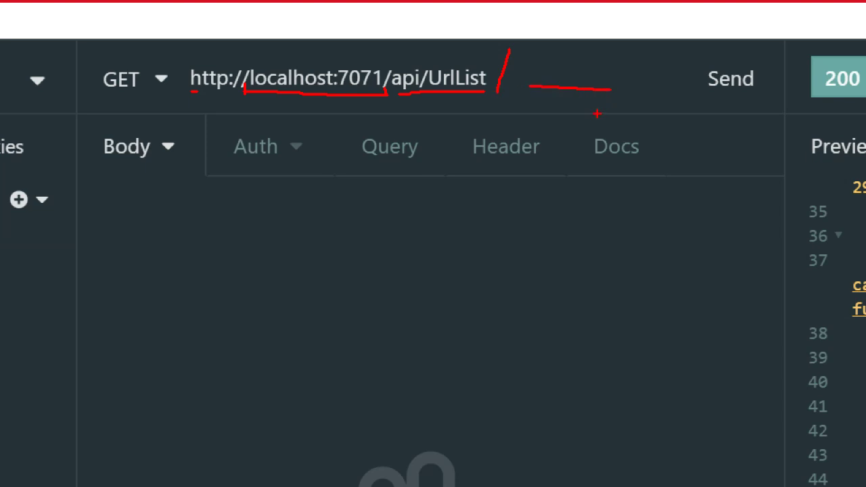
key("Escape")
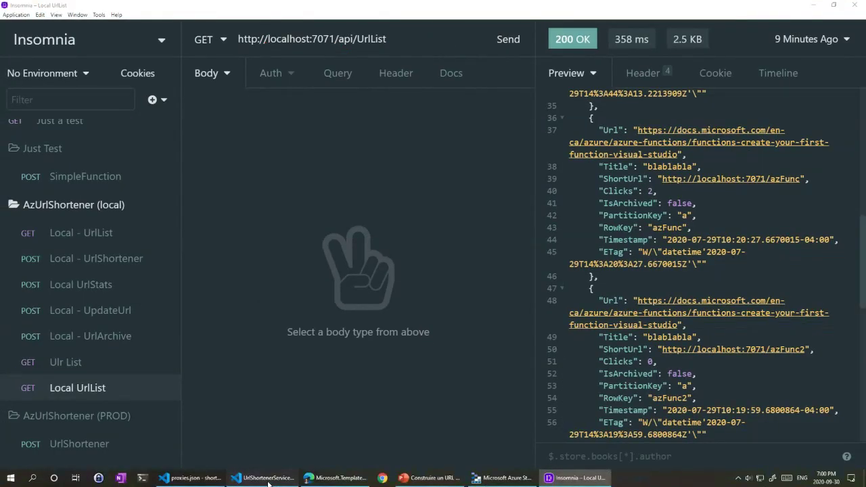
left_click(215, 478)
left_click(215, 479)
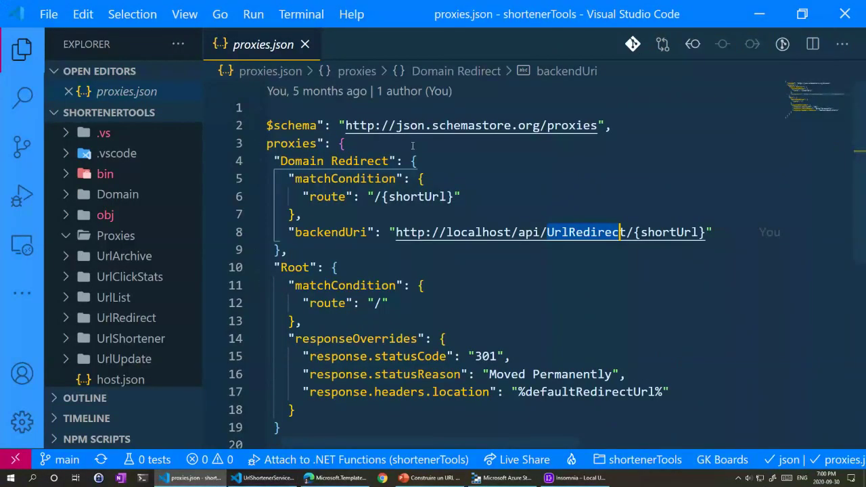
Step: Review the proxies.json route's backendUri and its shortUrl parameter
left_click(317, 196)
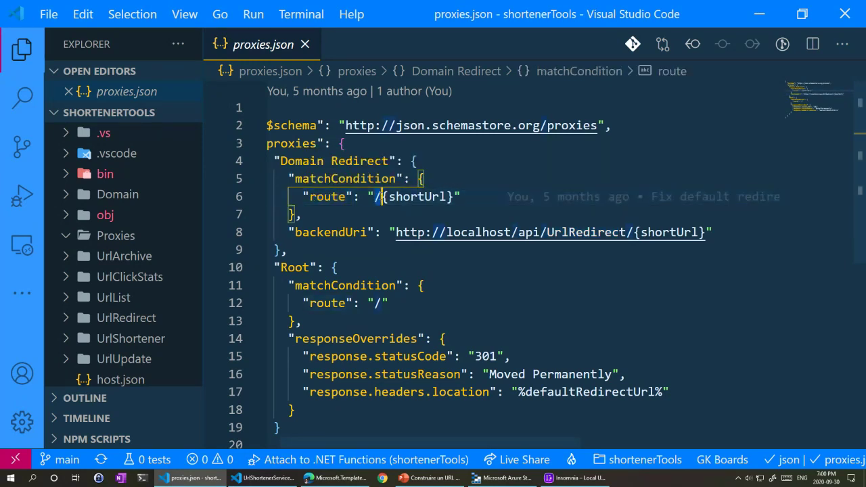
mouse_move(373, 229)
double_click(362, 231)
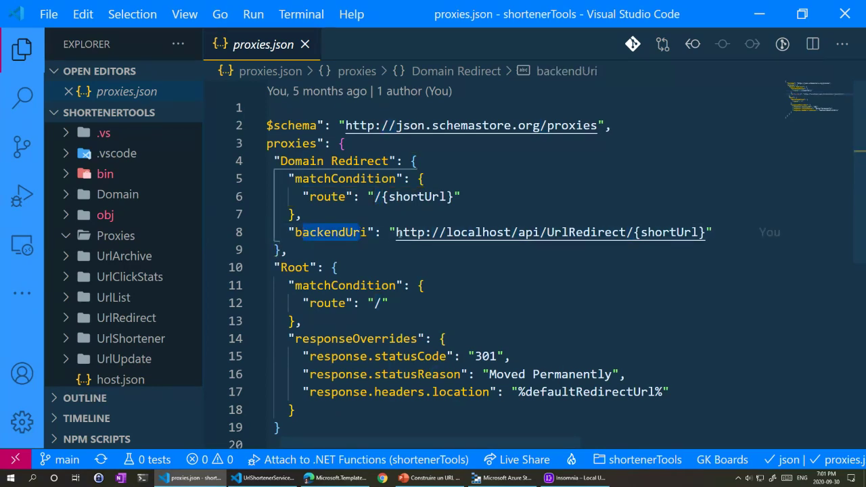
left_click_drag(396, 232, 626, 231)
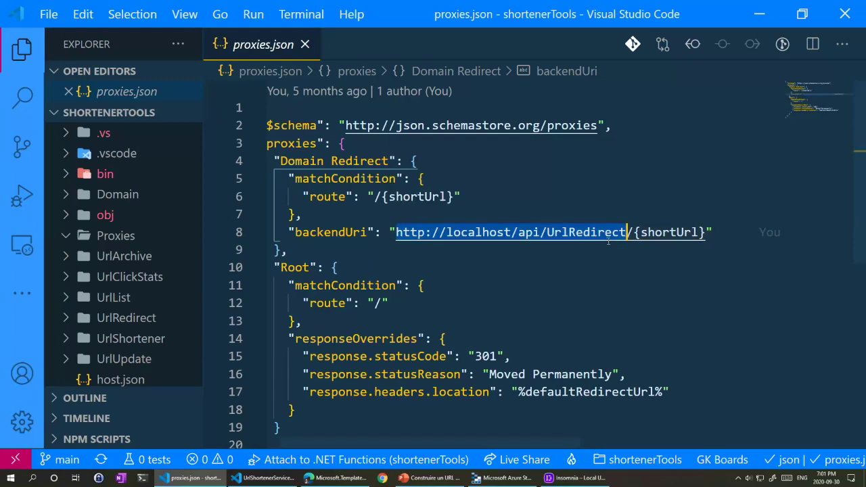
double_click(664, 232)
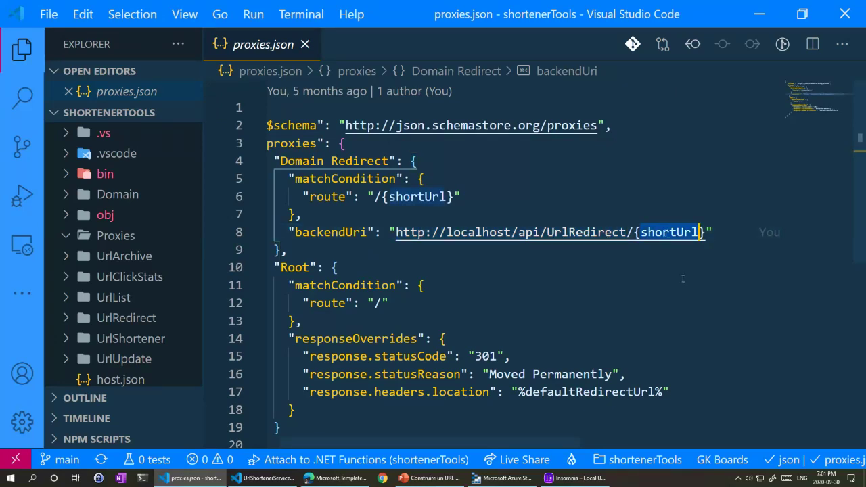
Step: Inspect the Root route's response overrides and the Domain Redirect route targeting UrlRedirect
mouse_move(409, 196)
scroll(371, 248, "down", 1)
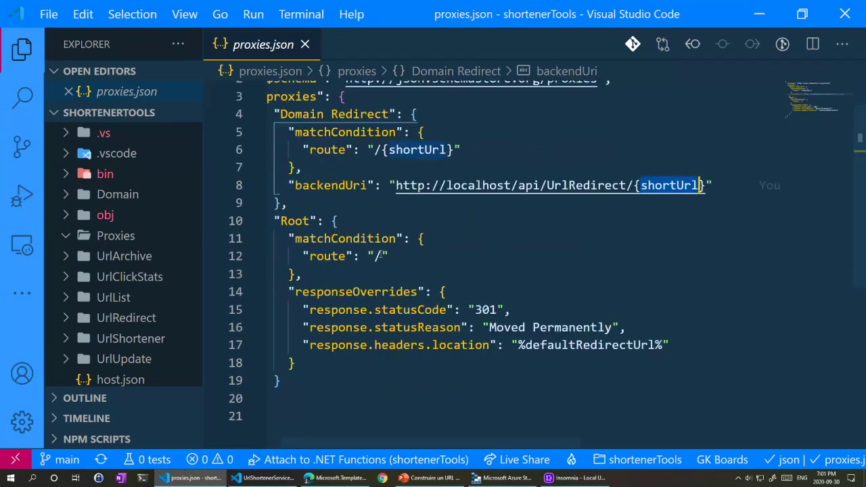
double_click(377, 256)
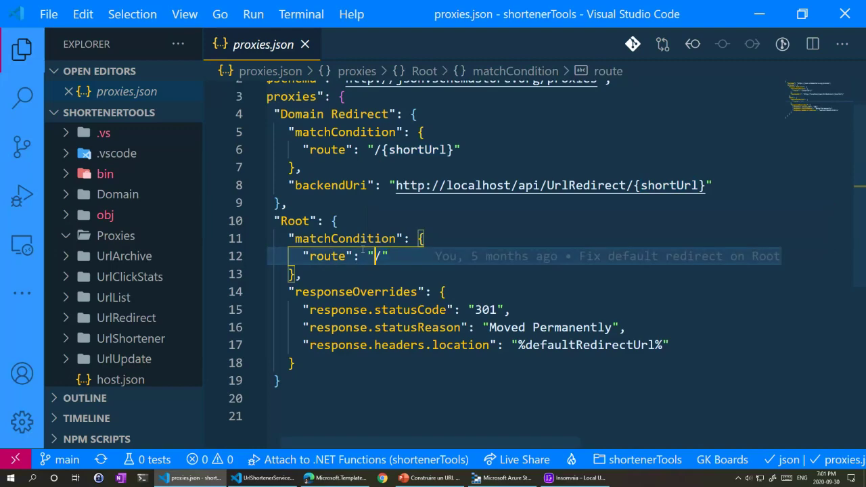
left_click_drag(671, 345, 388, 306)
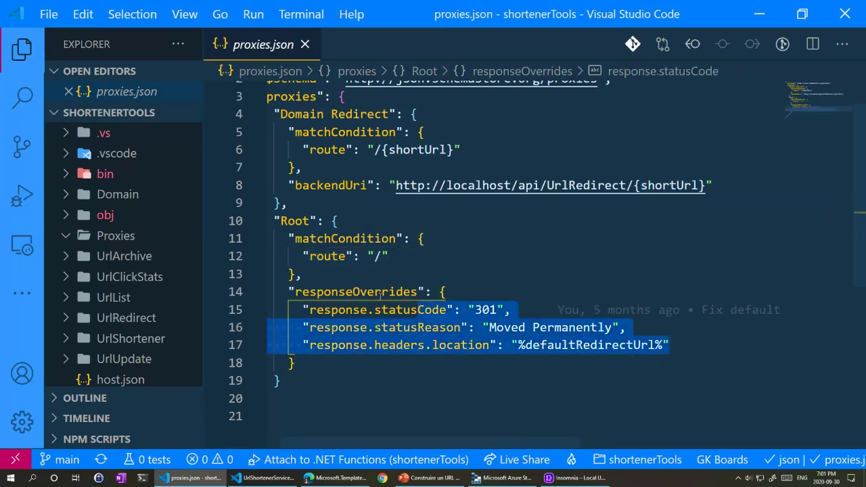
left_click(347, 345)
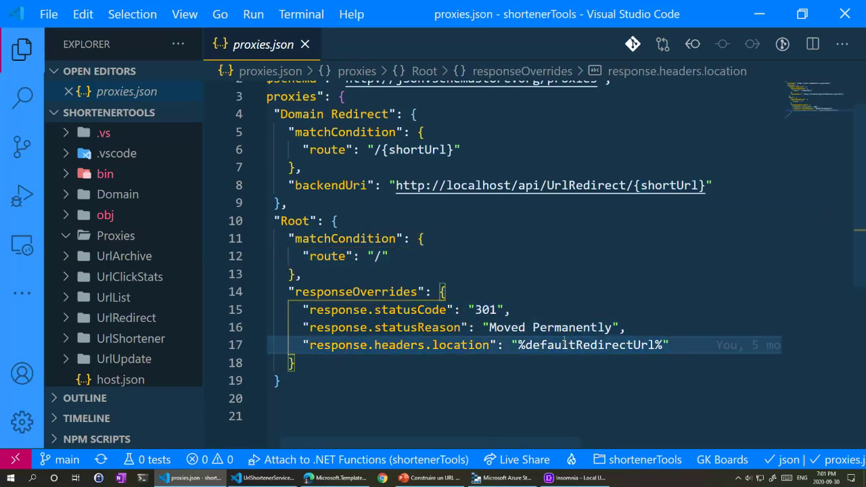
left_click(616, 345)
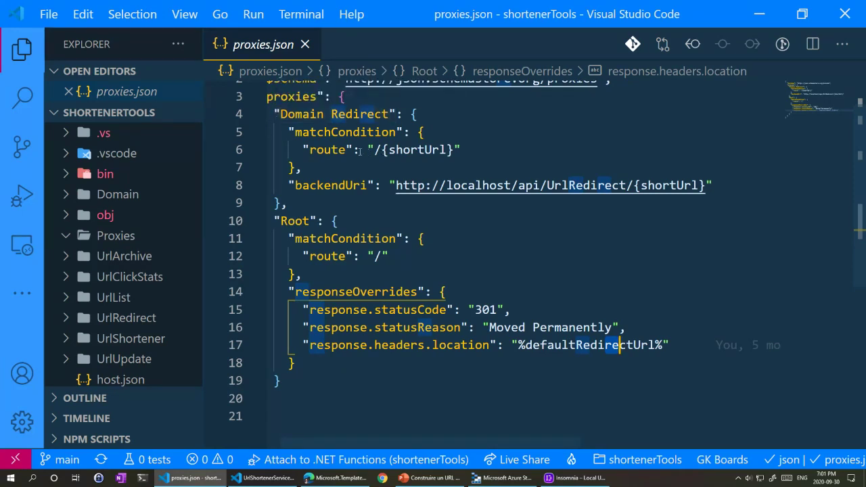
left_click_drag(302, 150, 465, 149)
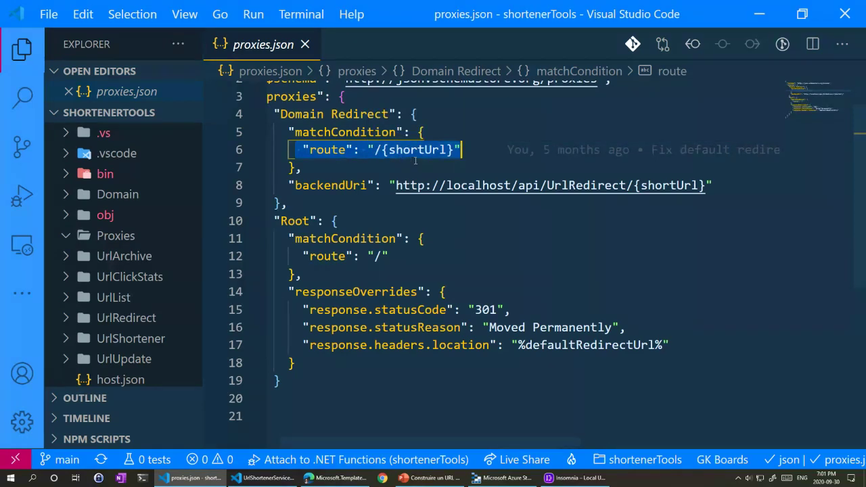
double_click(585, 186)
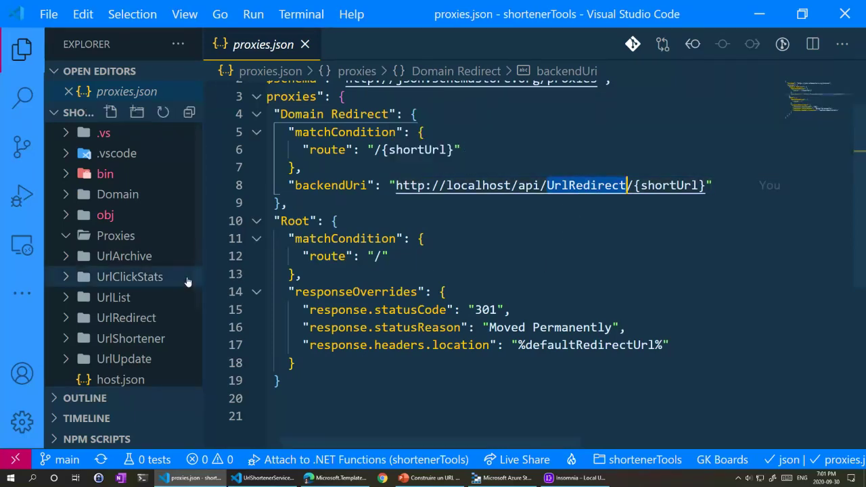
Step: Open UrlRedirect.cs from the UrlRedirect function folder
left_click(68, 318)
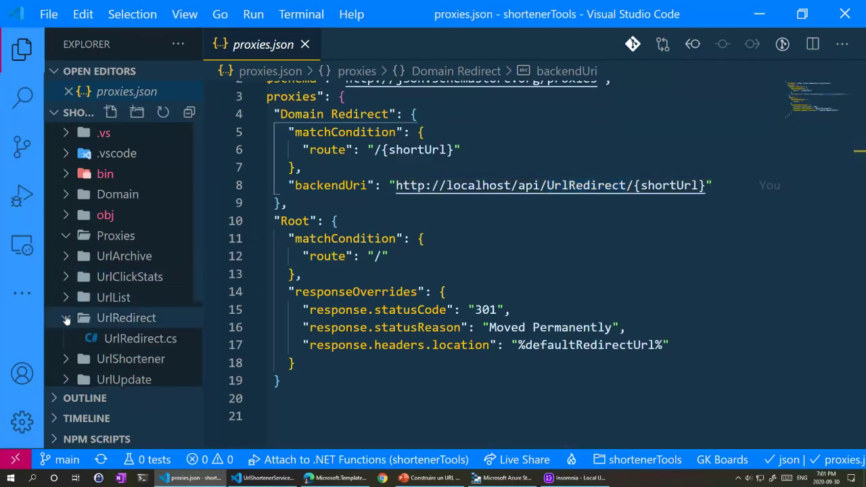
scroll(142, 296, "down", 1)
left_click(138, 292)
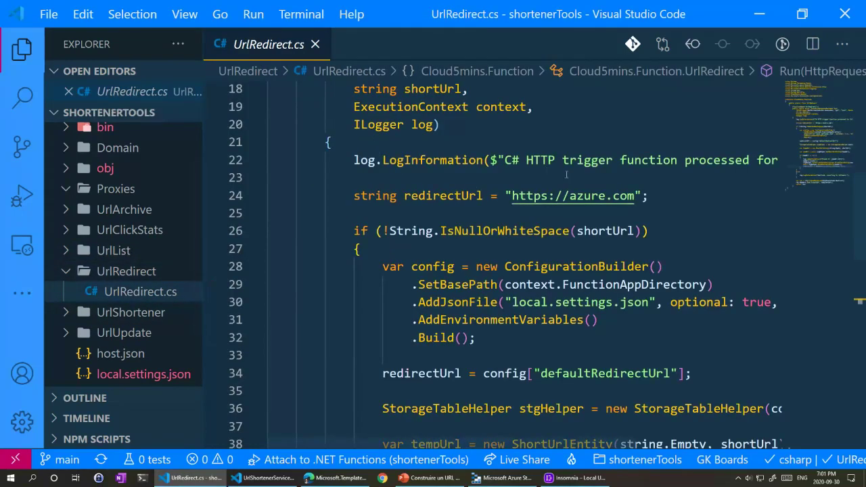
Step: Zoom the window out and review the Run method signature in UrlRedirect.cs
key("ctrl+minus")
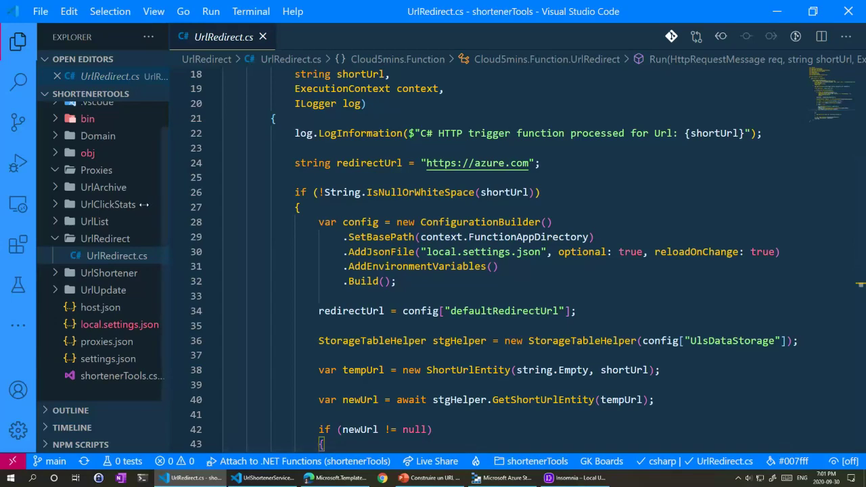
scroll(434, 264, "up", 2)
scroll(434, 265, "up", 4)
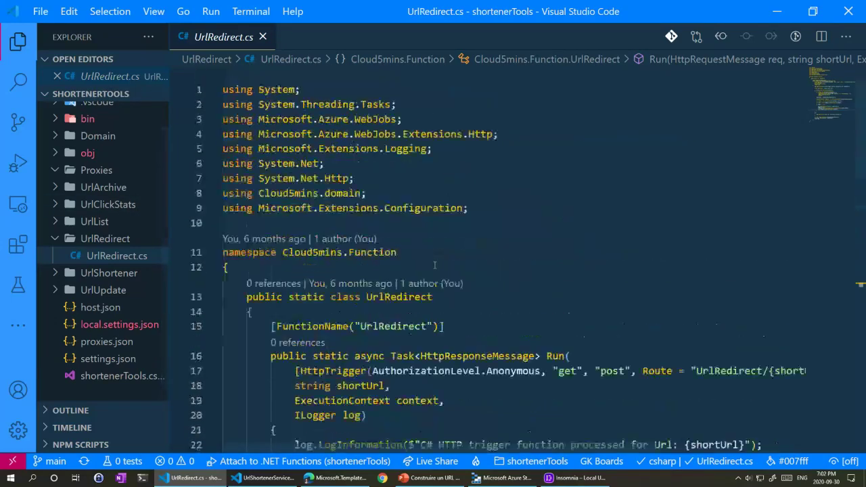
scroll(431, 270, "down", 3)
scroll(430, 274, "down", 3)
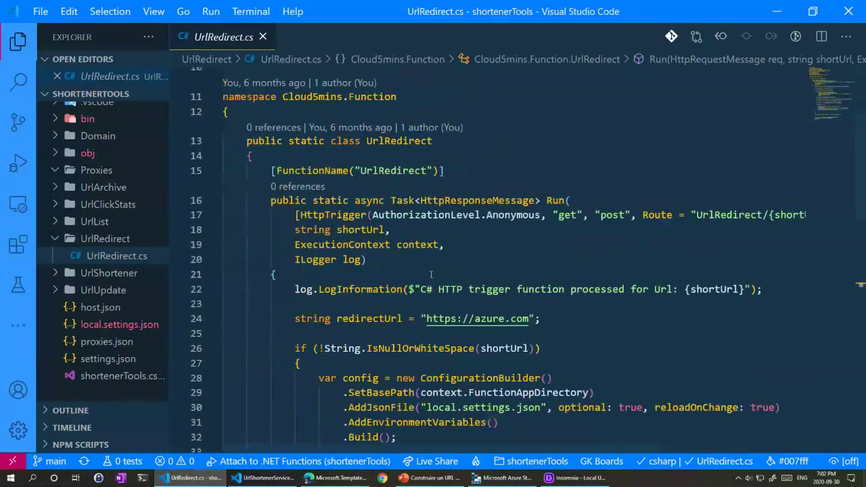
left_click_drag(267, 168, 444, 170)
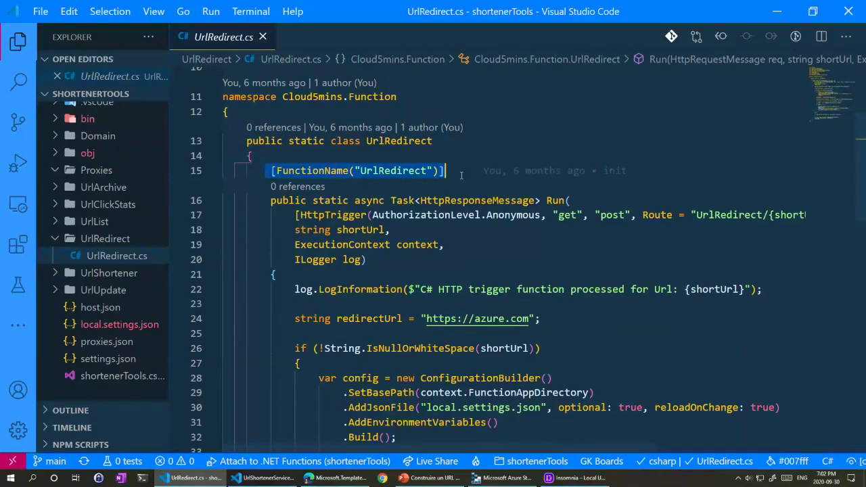
scroll(394, 229, "down", 1)
left_click_drag(379, 221, 264, 161)
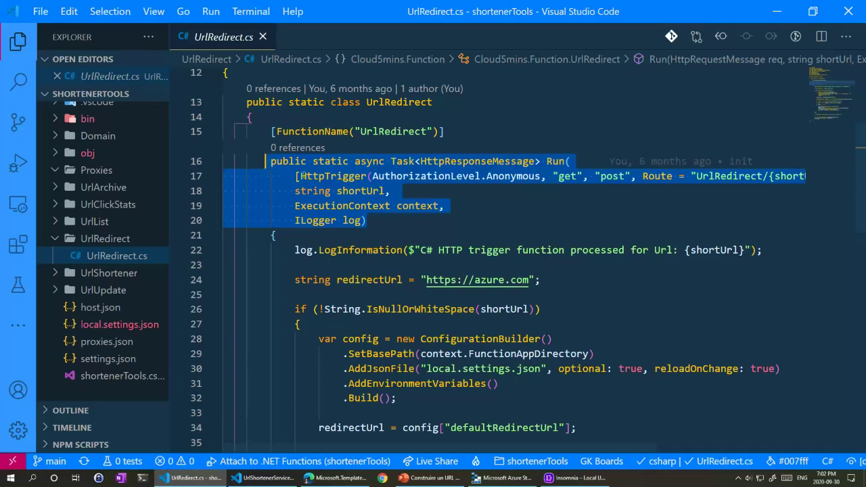
mouse_move(302, 176)
key("Right")
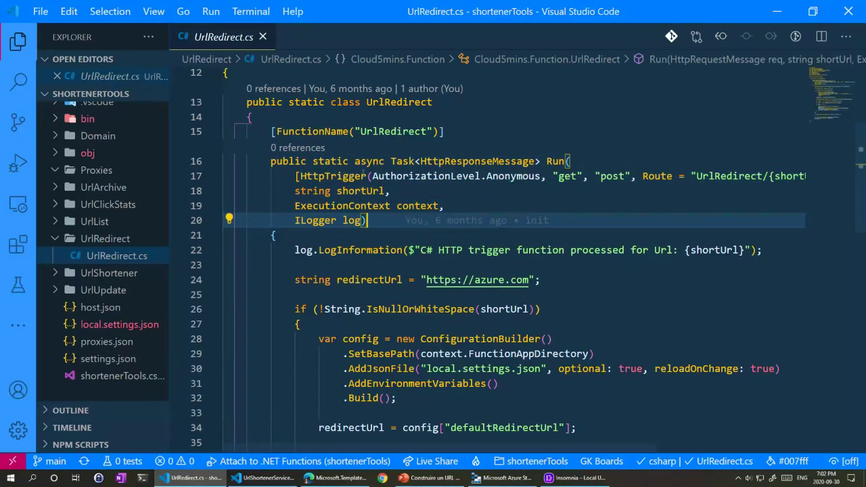
Step: Examine the HttpTrigger's Anonymous authorization, get and post methods, and UrlRedirect/{shortUrl} route
left_click_drag(371, 176, 542, 176)
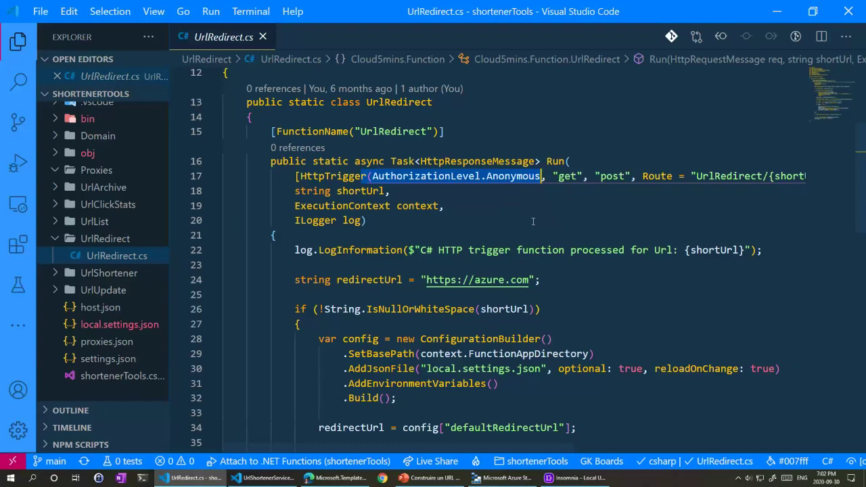
double_click(509, 176)
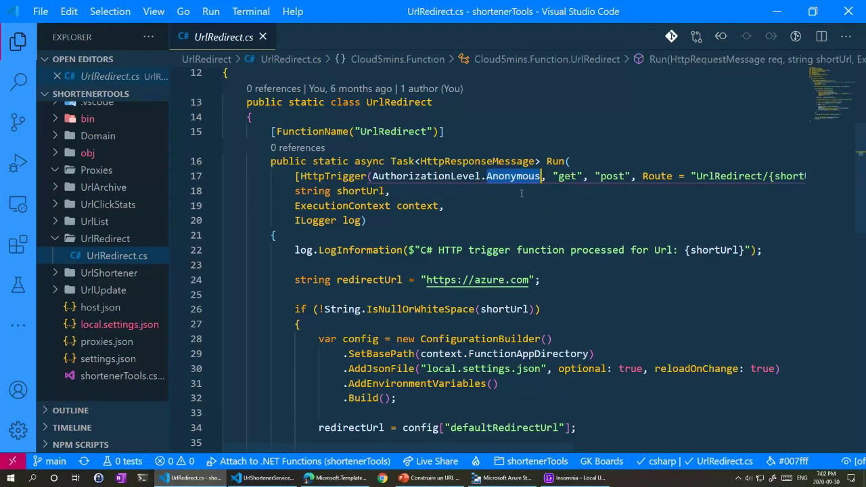
double_click(568, 176)
double_click(612, 175)
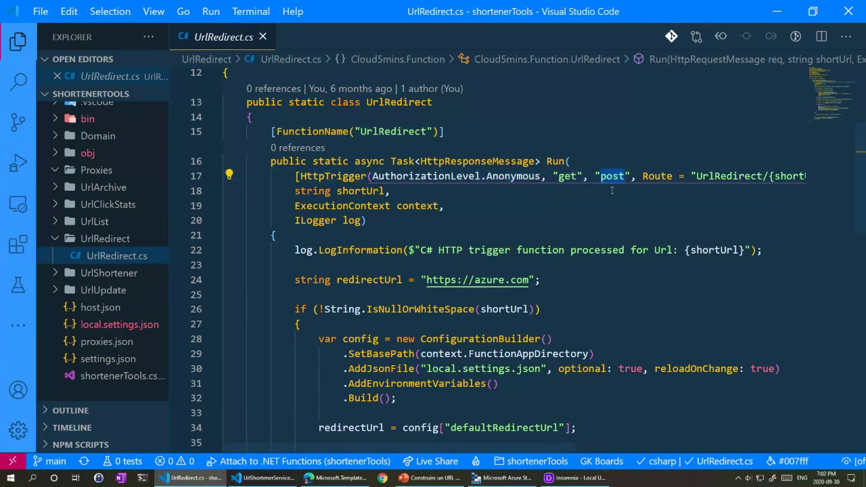
double_click(727, 176)
left_click_drag(727, 176, 821, 174)
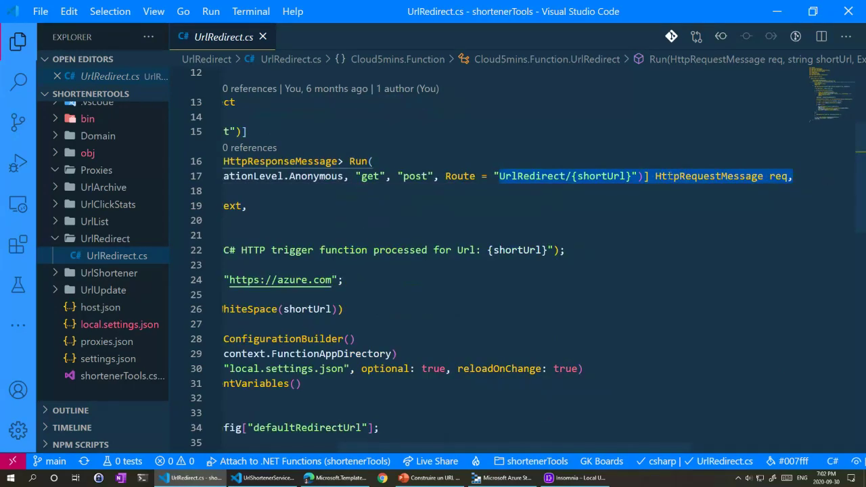
left_click(570, 176)
left_click(516, 176)
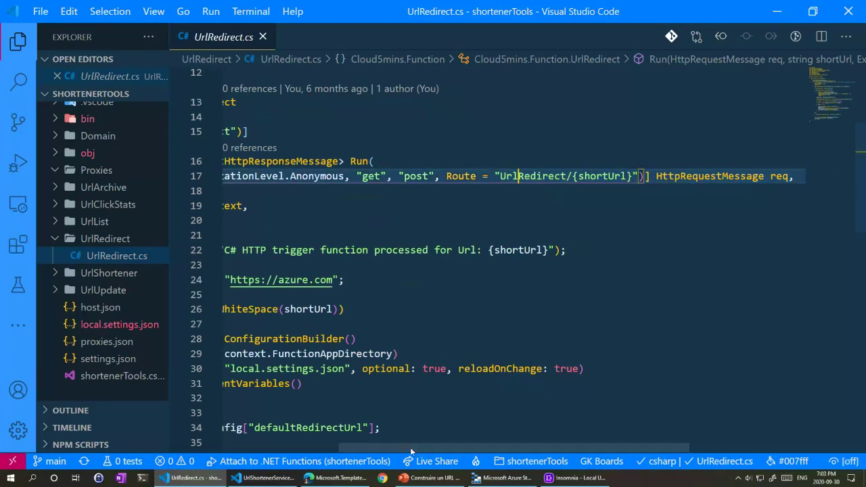
scroll(405, 264, "left", 3)
scroll(371, 224, "down", 3)
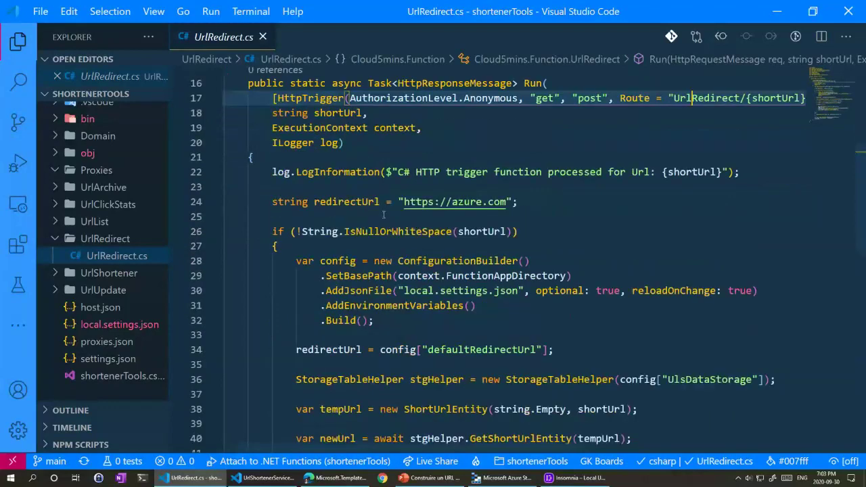
Step: Select GetShortUrlEntity on line 40 after checking stgHelper, tempUrl and the ShortUrlEntity constructor arguments
scroll(417, 198, "down", 2)
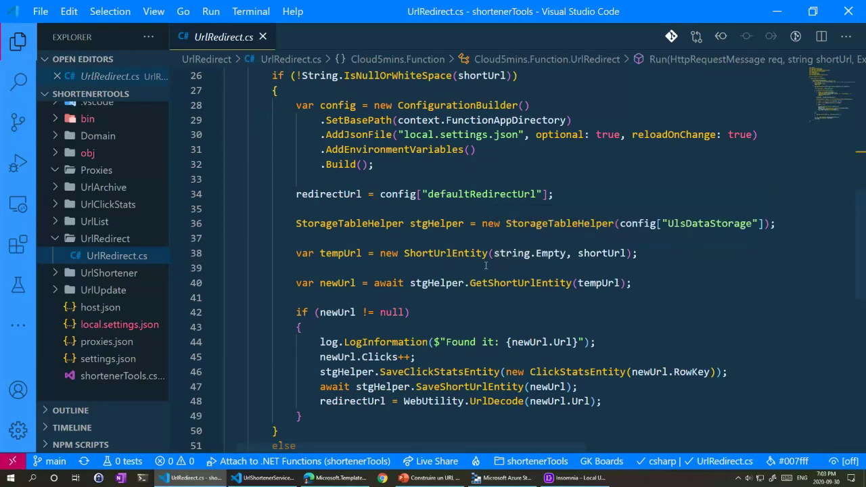
double_click(504, 283)
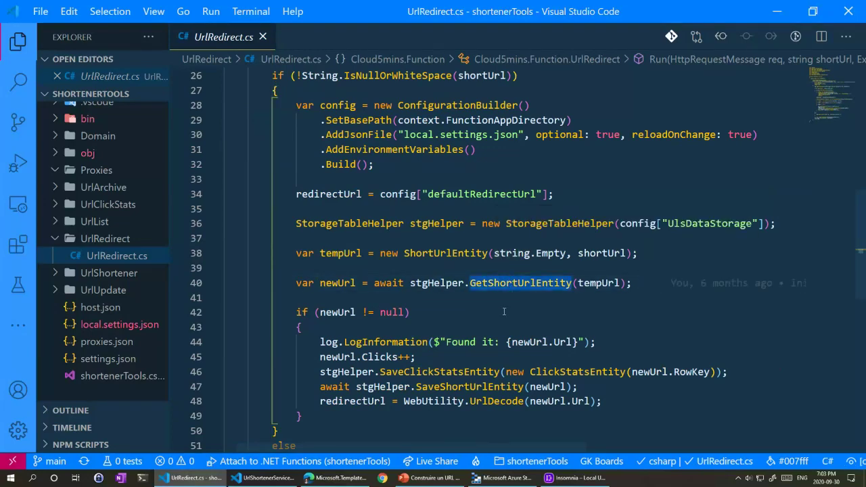
double_click(440, 284)
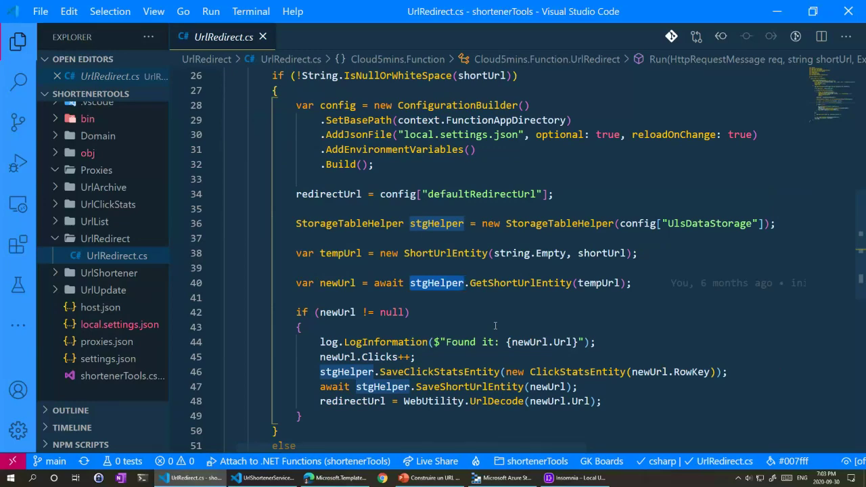
double_click(521, 283)
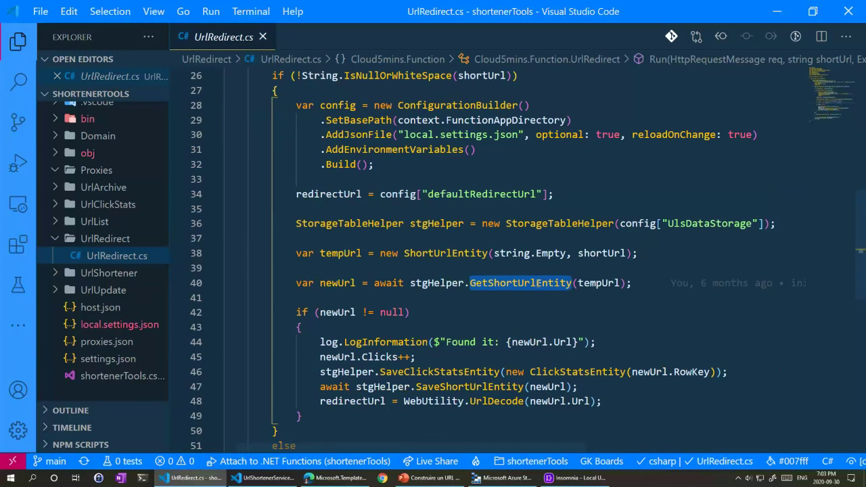
left_click(537, 283)
double_click(598, 282)
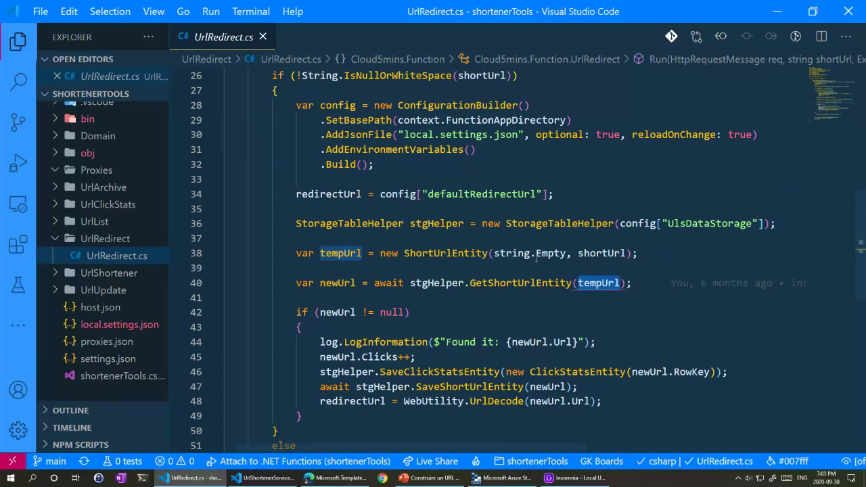
left_click_drag(494, 253, 566, 253)
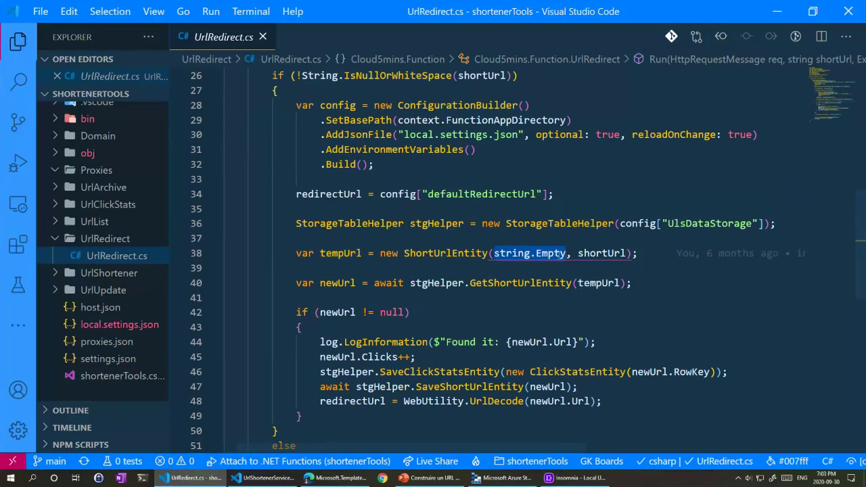
double_click(586, 253)
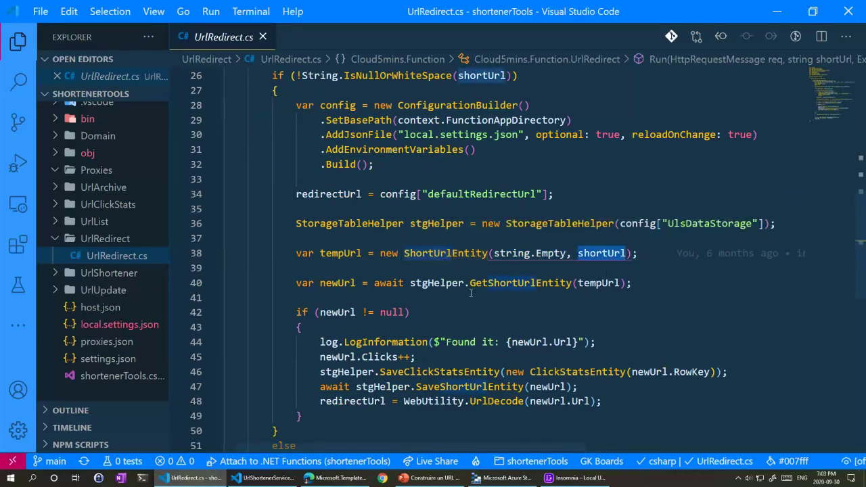
double_click(496, 284)
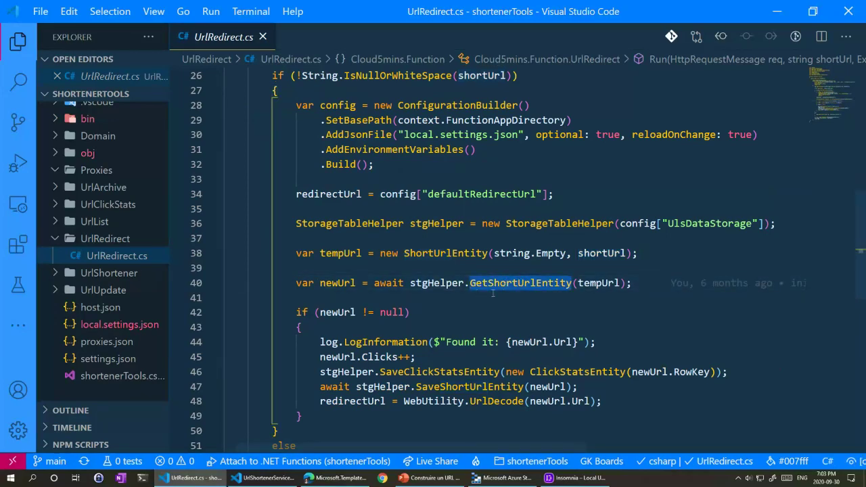
scroll(122, 223, "up", 2)
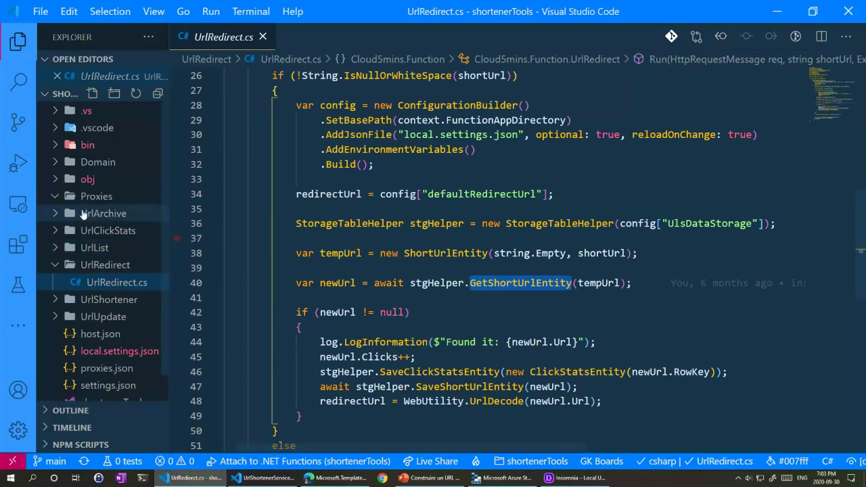
Step: Expand the Domain folder and open StorageTableHelper.cs
left_click(68, 168)
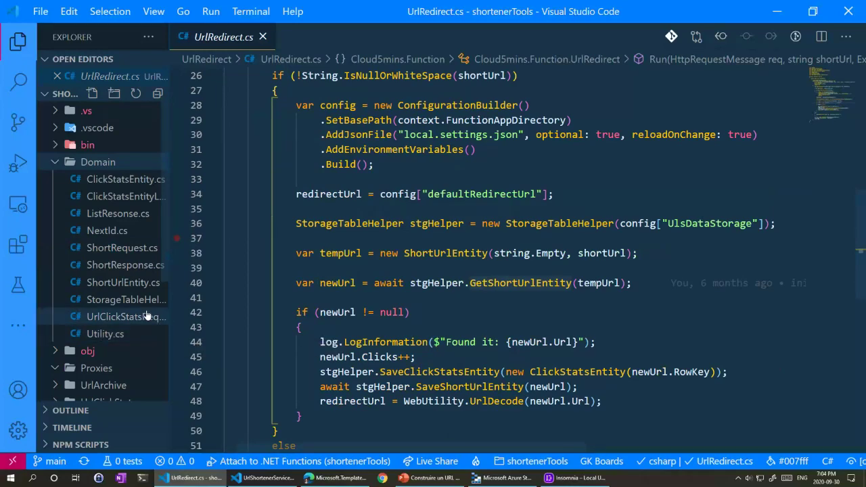
scroll(166, 318, "down", 1)
scroll(170, 318, "down", 1)
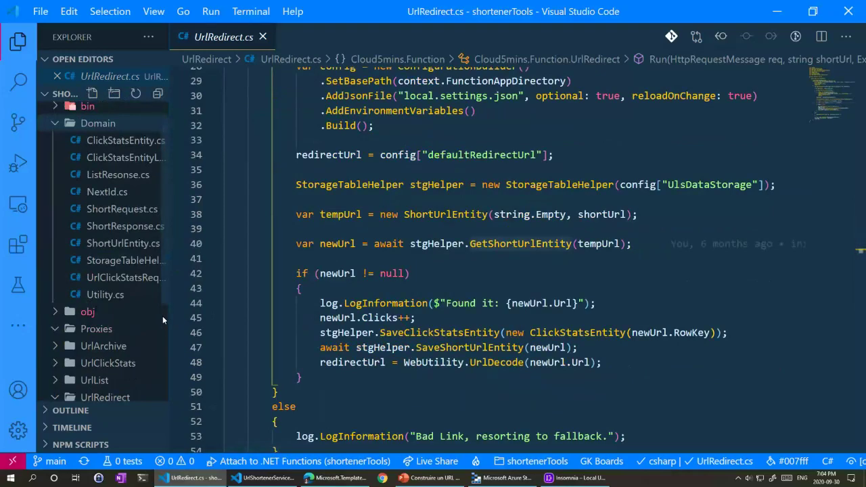
left_click(148, 261)
Step: Search StorageTableHelper.cs for GetShortUrlEntity and step through its matches back to the definition
key("F3")
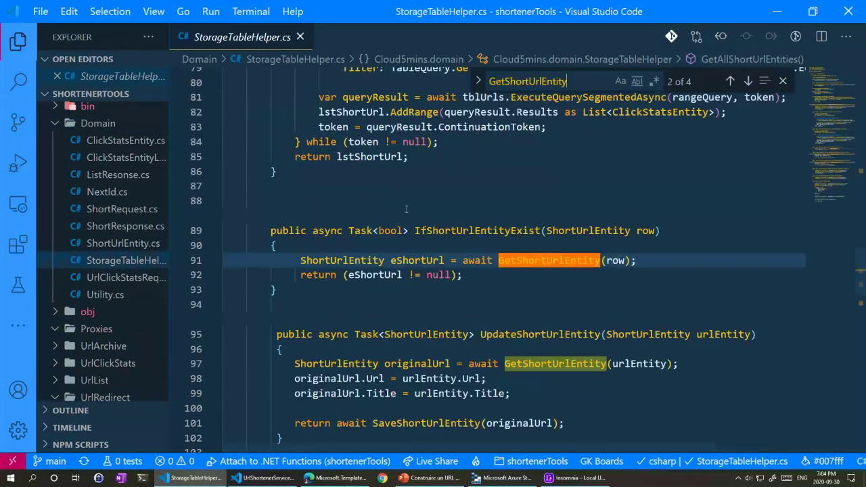
scroll(502, 295, "down", 13)
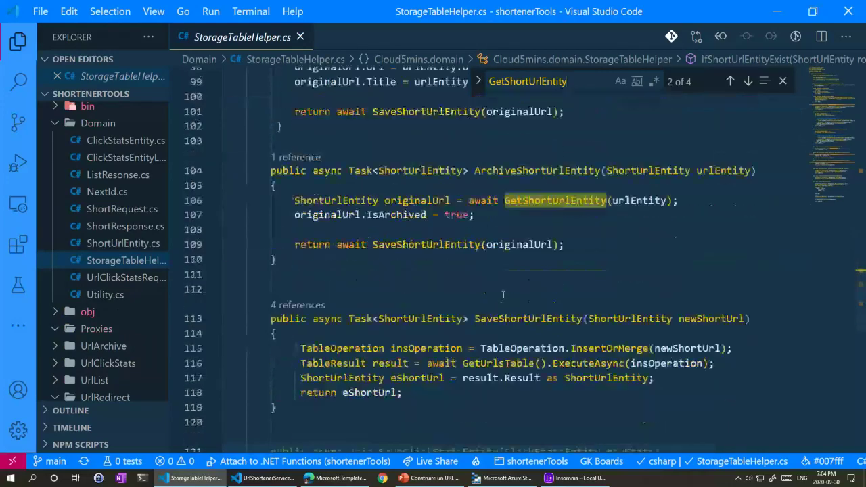
scroll(479, 243, "up", 20)
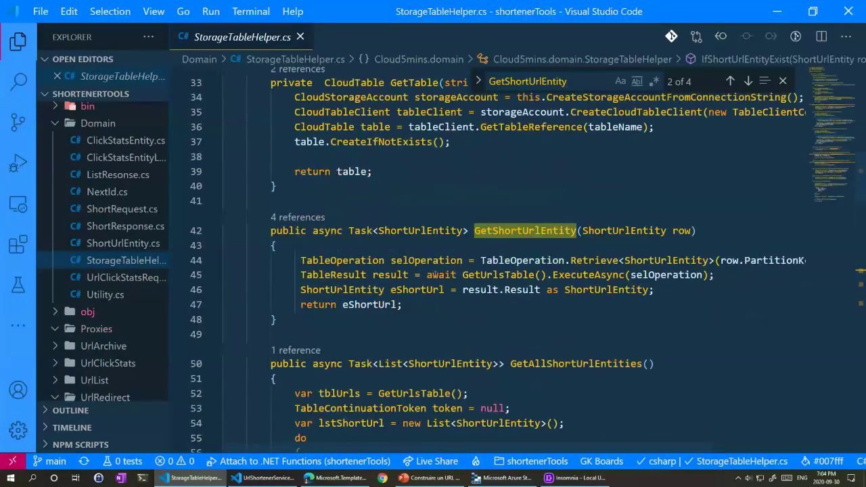
left_click(526, 231)
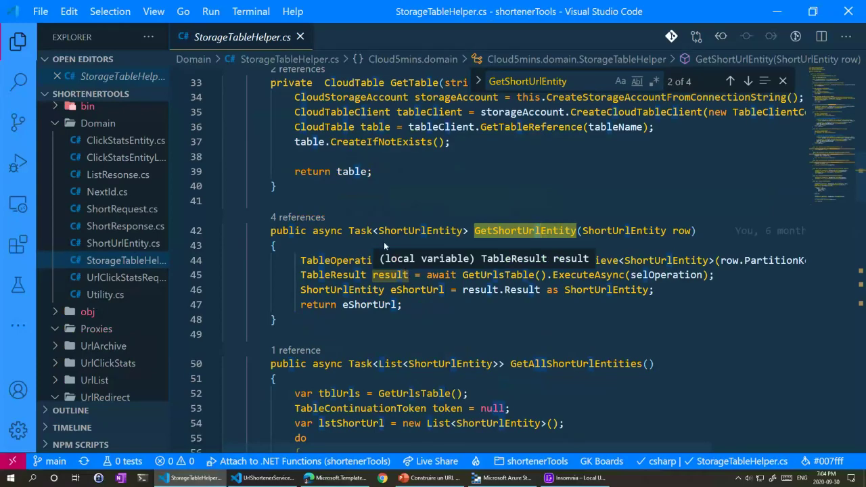
left_click(362, 218)
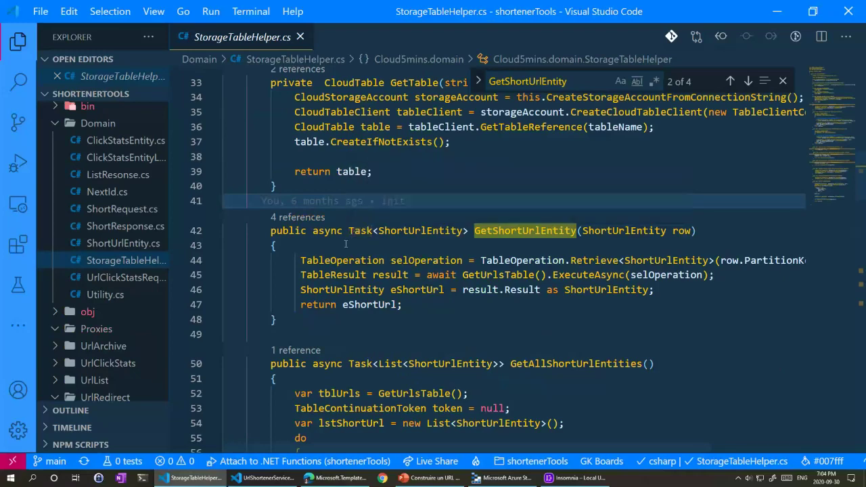
mouse_move(460, 230)
left_click(862, 196)
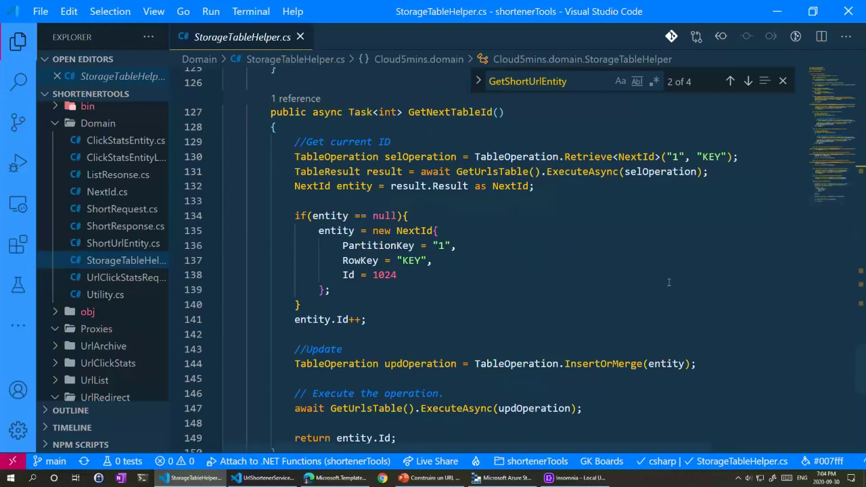
scroll(551, 269, "down", 3)
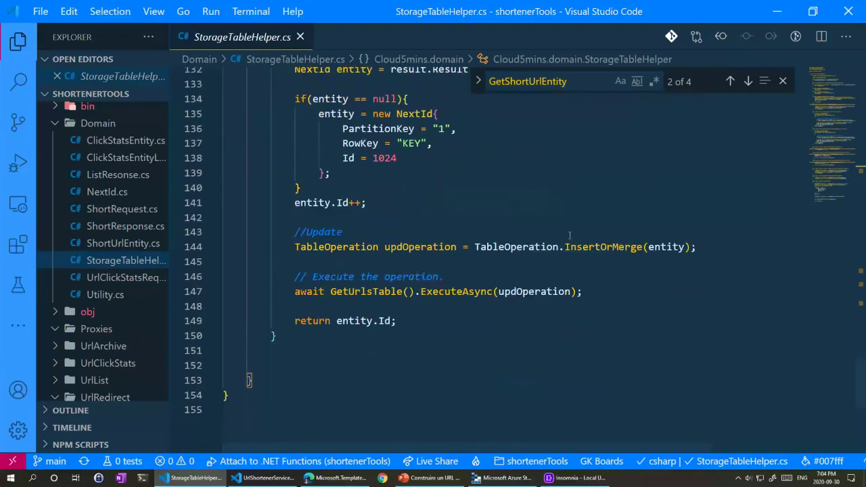
left_click(729, 80)
left_click(729, 81)
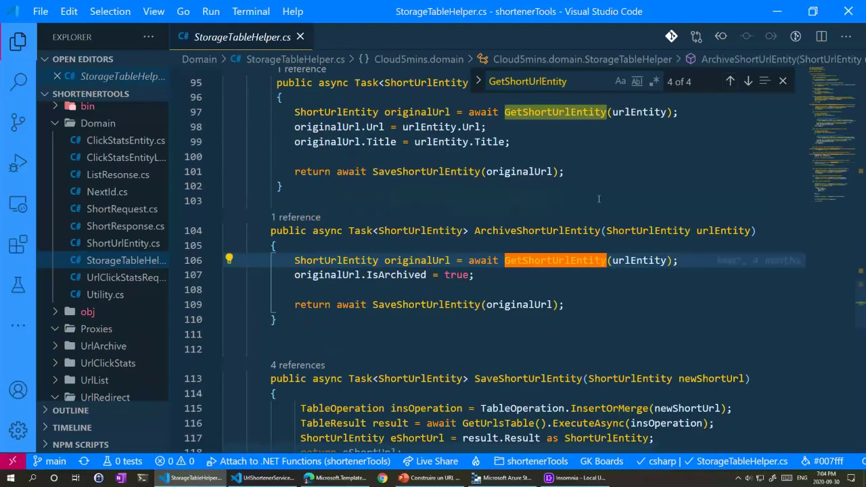
left_click(729, 81)
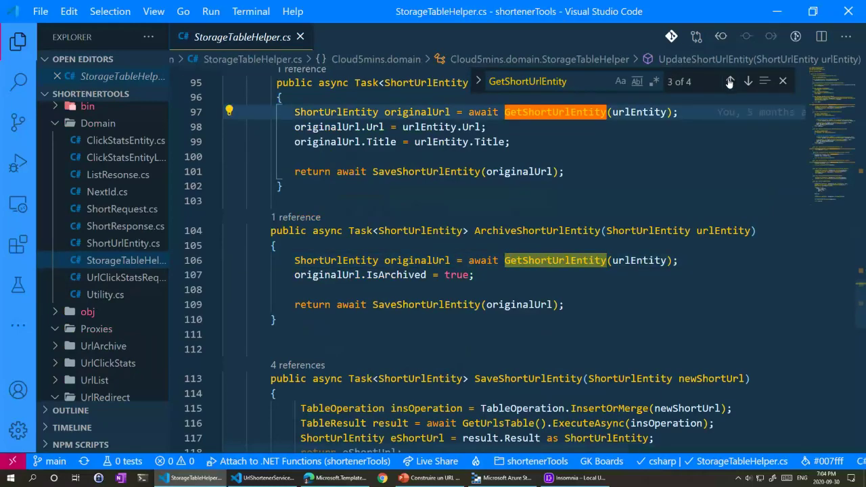
scroll(638, 177, "up", 1)
left_click(728, 81)
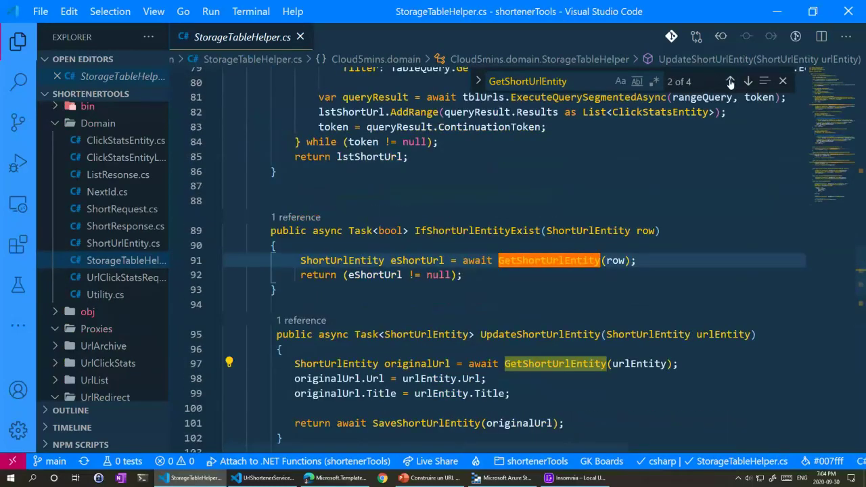
left_click(730, 82)
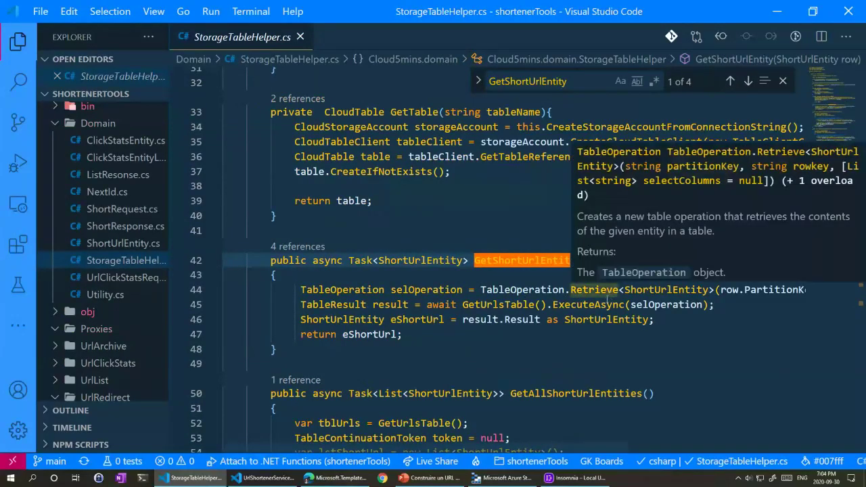
Step: Inspect the line 44 Retrieve call using selOperation with PartitionKey and RowKey
left_click_drag(490, 443, 538, 443)
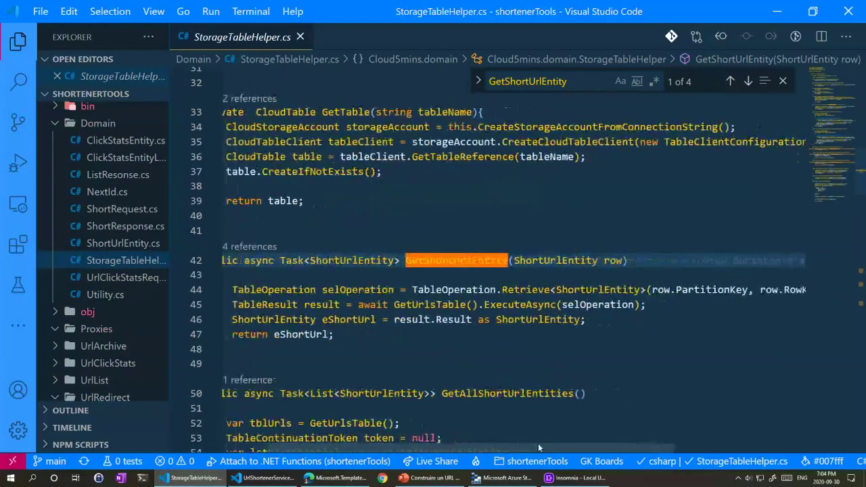
double_click(357, 289)
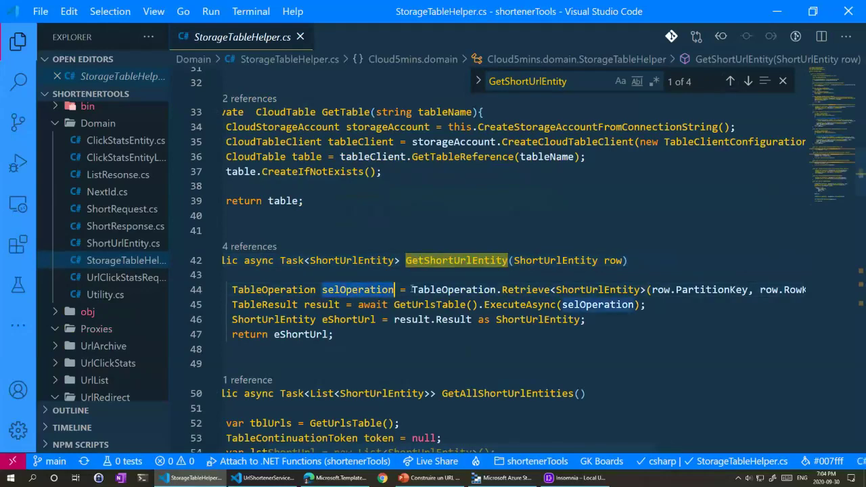
double_click(547, 290)
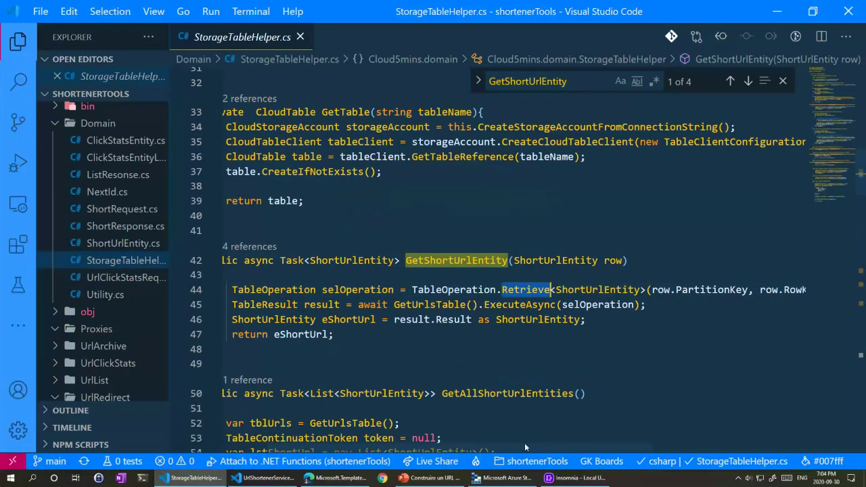
left_click_drag(524, 442, 609, 441)
double_click(574, 289)
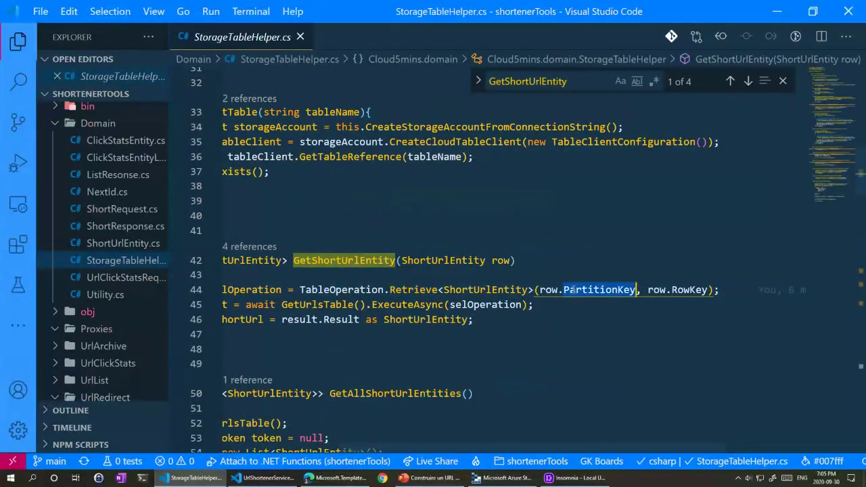
left_click(681, 289)
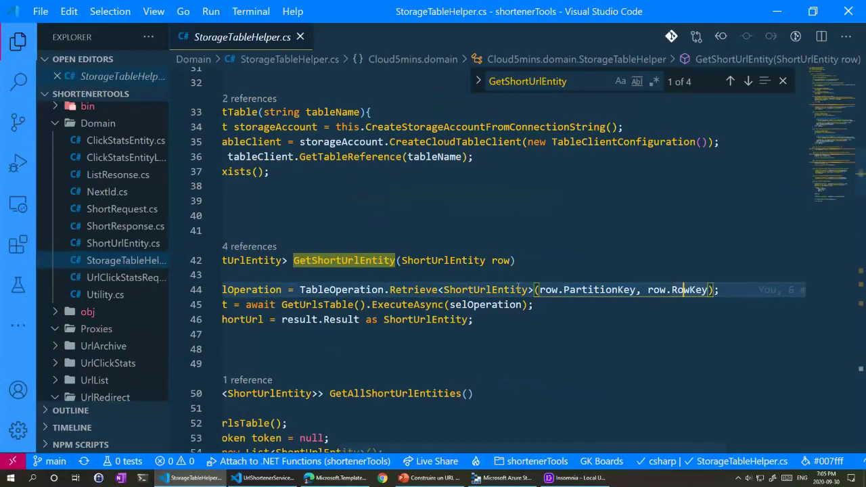
left_click_drag(448, 445, 360, 442)
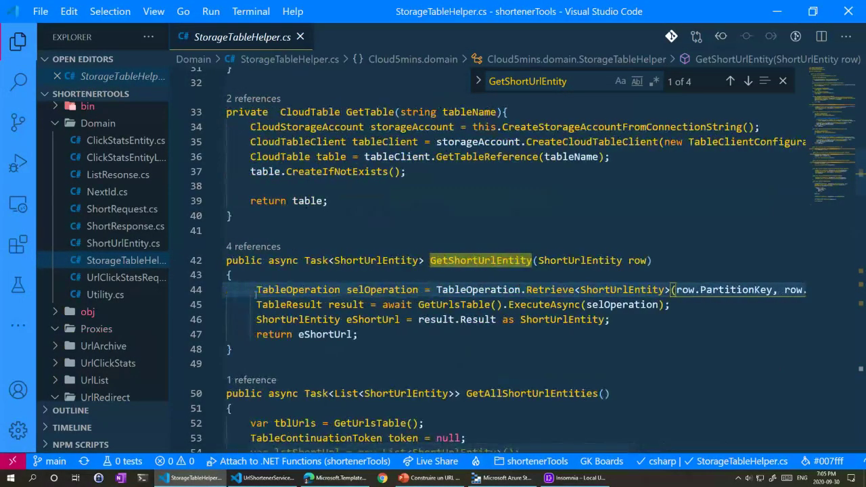
left_click_drag(257, 305, 612, 319)
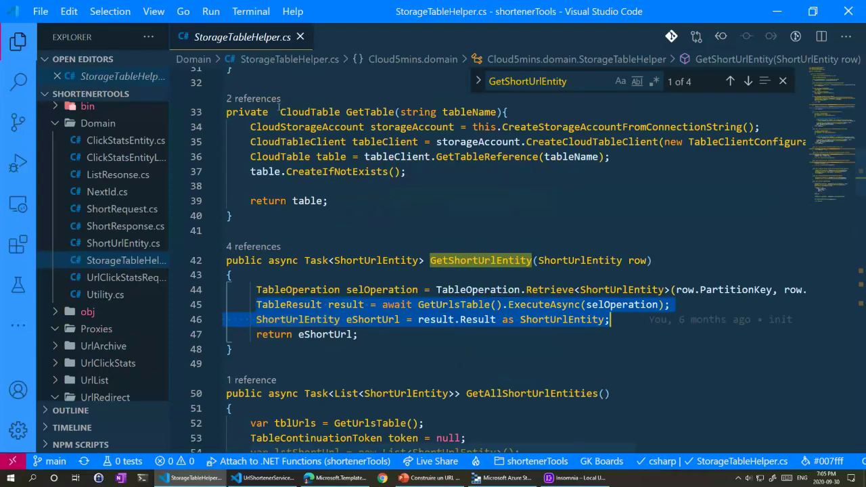
scroll(108, 284, "down", 3)
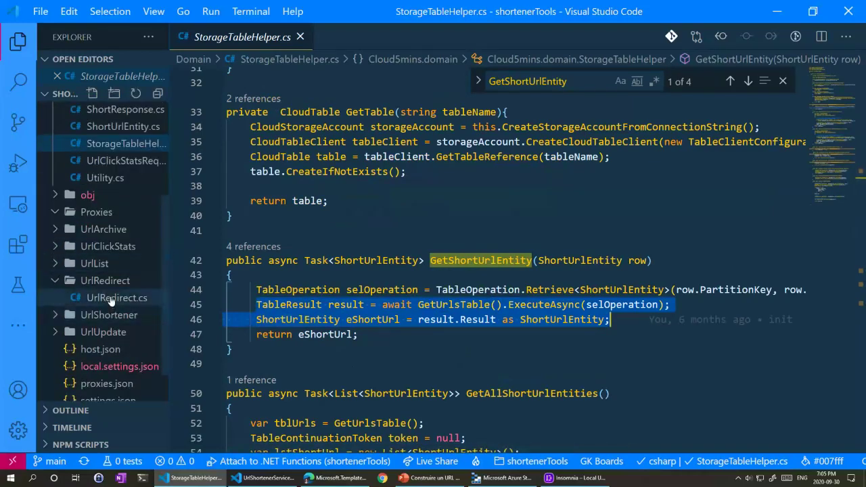
Step: Back in UrlRedirect.cs, review the null check, click-stats saving and UrlDecode call
left_click(111, 297)
scroll(317, 220, "down", 2)
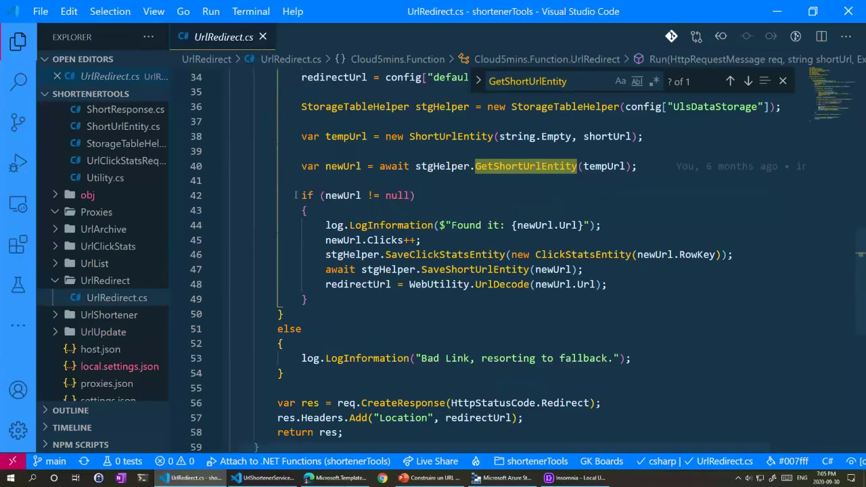
left_click_drag(296, 196, 390, 195)
left_click_drag(321, 254, 658, 286)
left_click(362, 284)
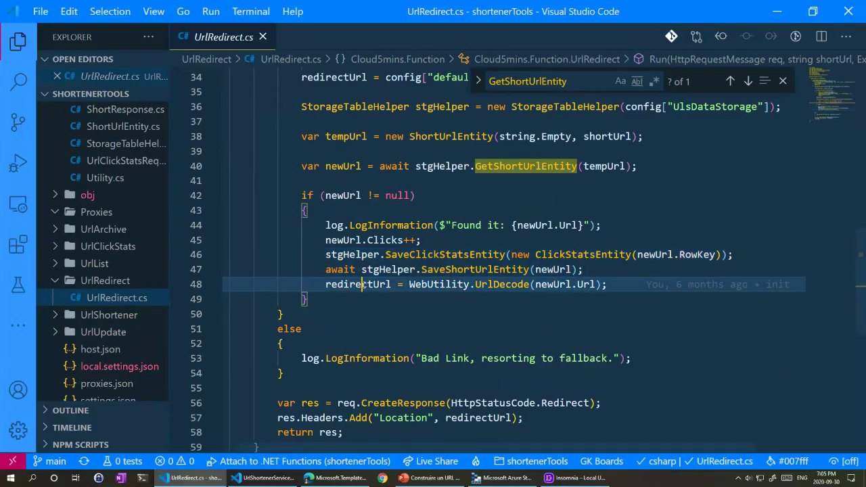
left_click(510, 284)
Step: Review the Redirect response created on line 56 and the uses of redirectUrl
scroll(530, 315, "down", 3)
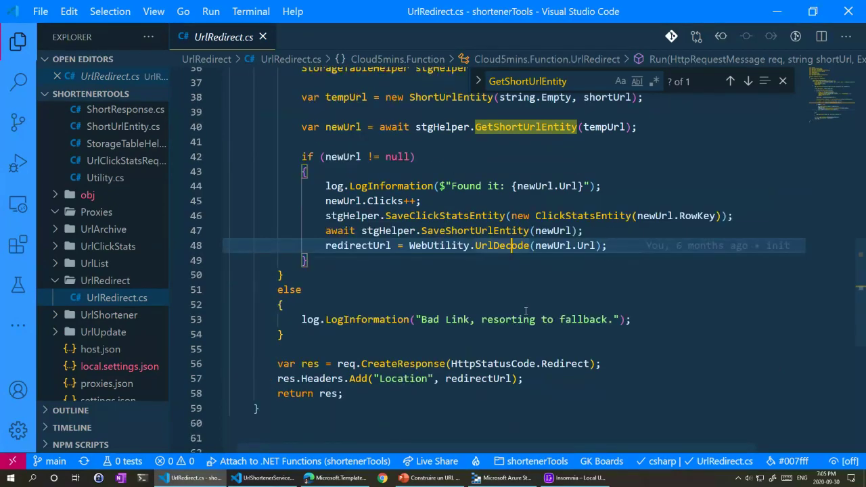
left_click(361, 285)
left_click_drag(361, 285, 602, 286)
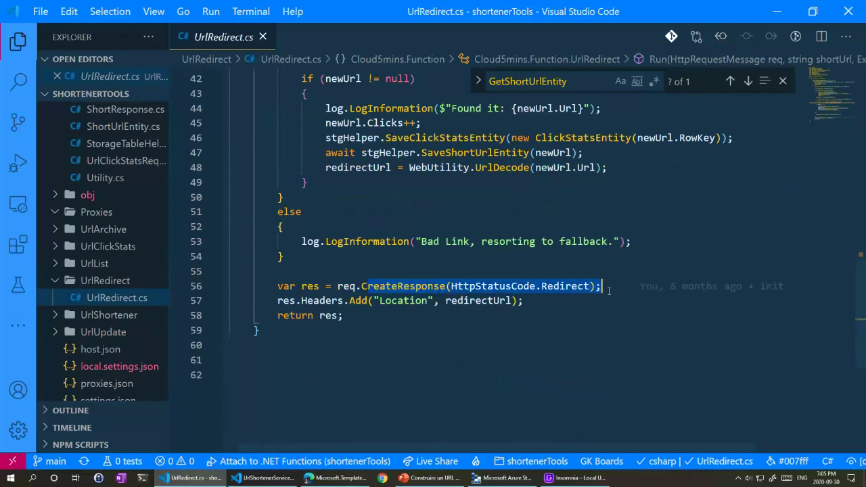
mouse_move(566, 287)
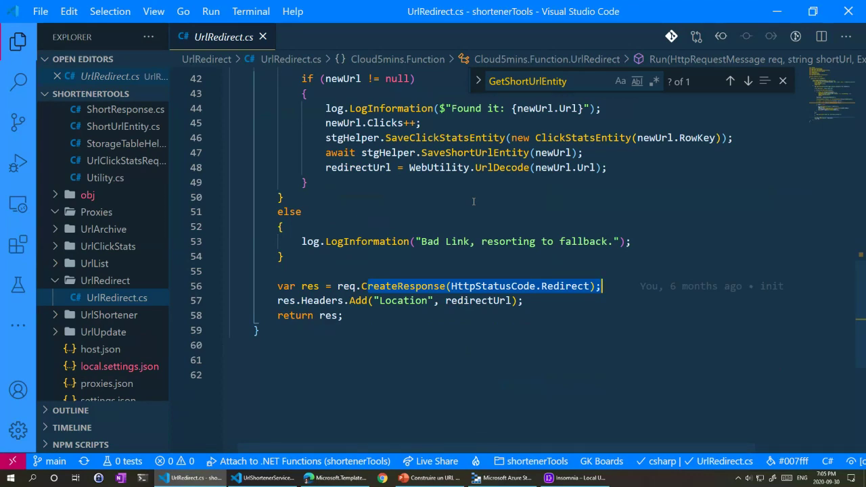
left_click(481, 286)
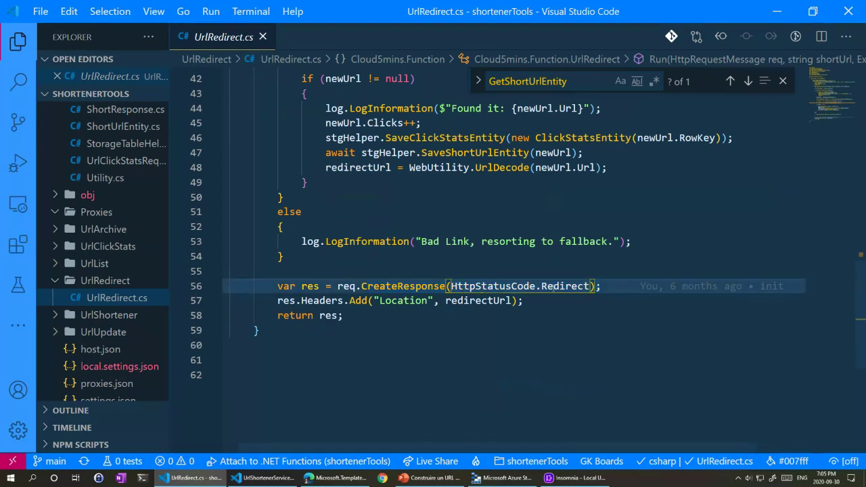
left_click(512, 302)
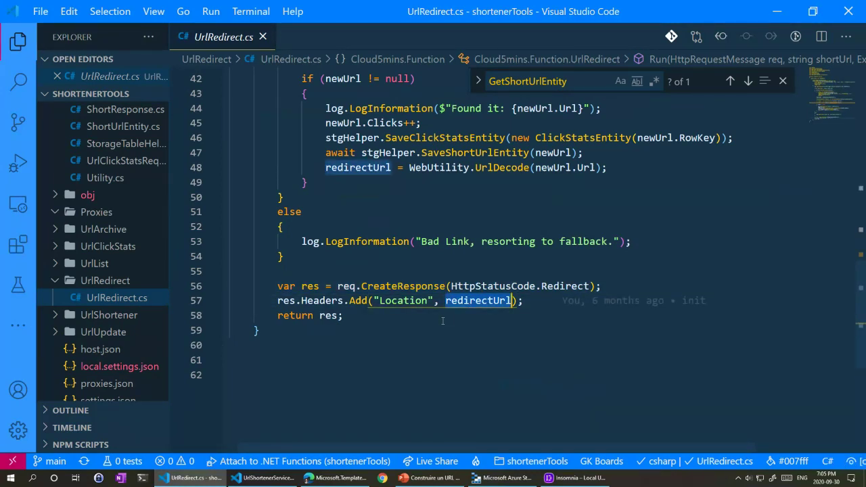
scroll(412, 298, "up", 1)
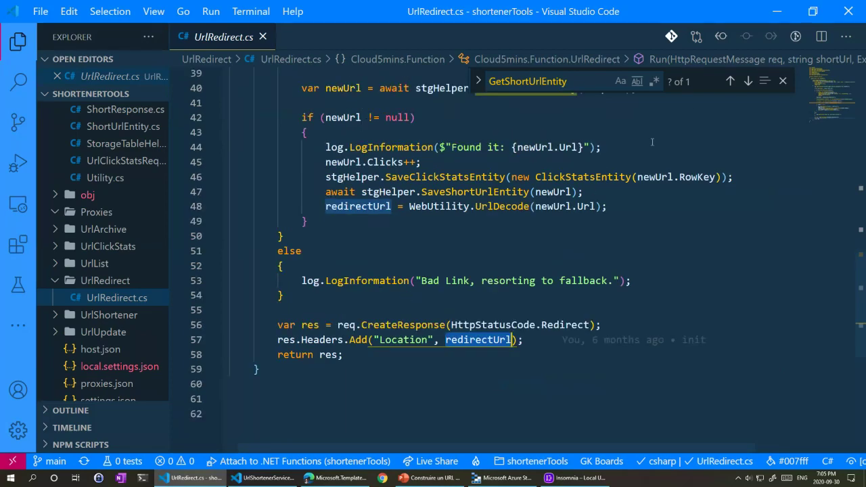
Step: Close the GetShortUrlEntity search and expand the UrlShortener folder
left_click(783, 82)
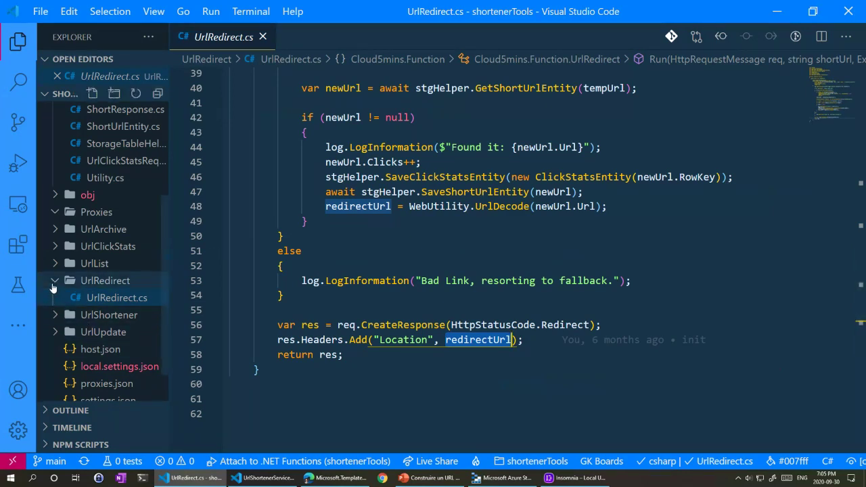
scroll(125, 279, "up", 5)
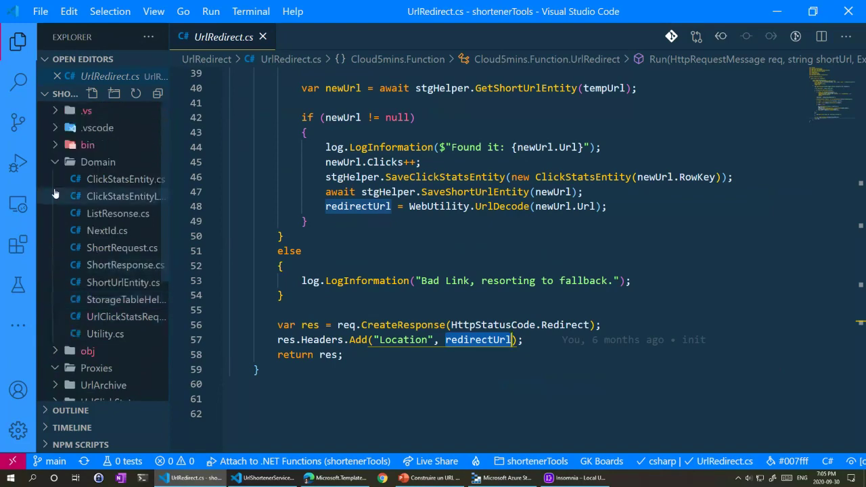
scroll(63, 376, "down", 3)
scroll(122, 291, "down", 2)
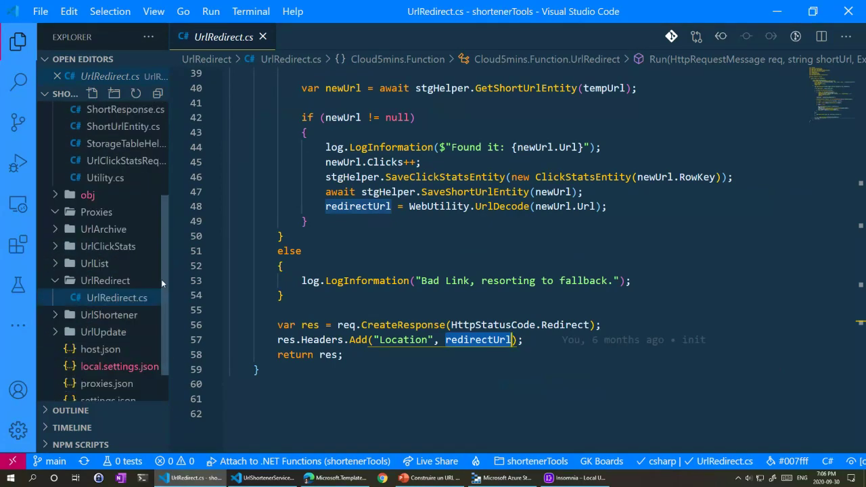
left_click(68, 318)
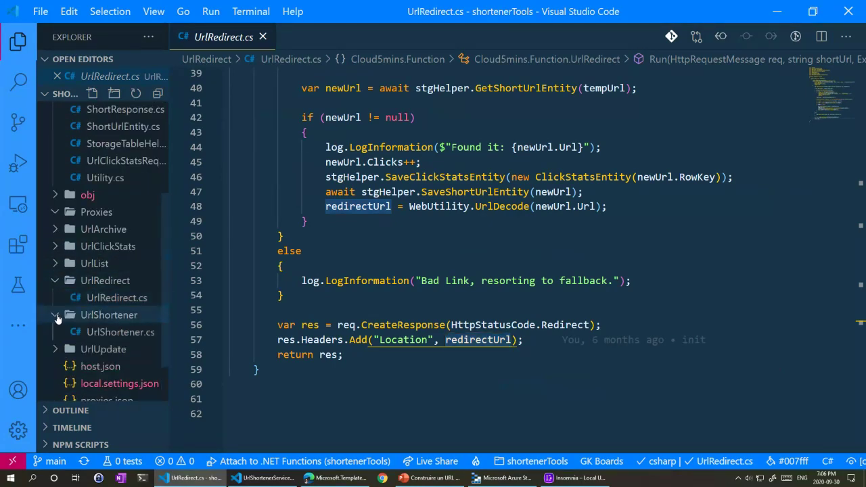
Step: Open UrlShortener.cs, check the AuthorizationLevel.Function trigger on line 41, then switch to Insomnia
left_click(108, 331)
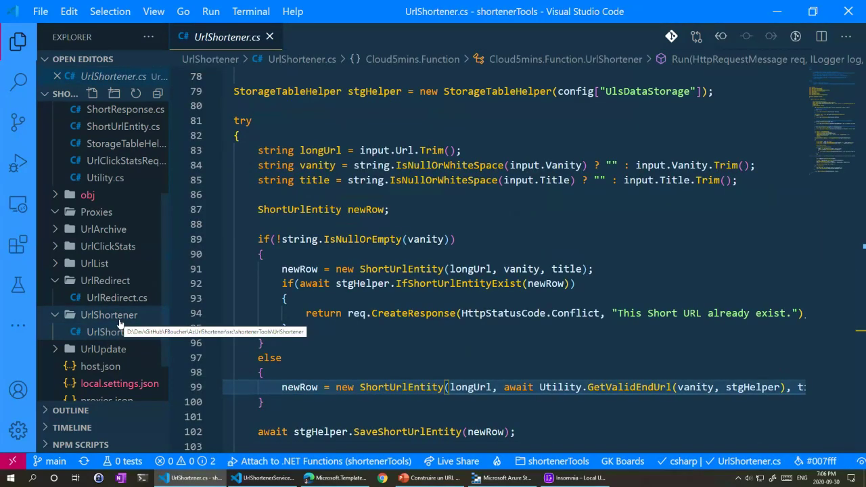
scroll(311, 295, "up", 12)
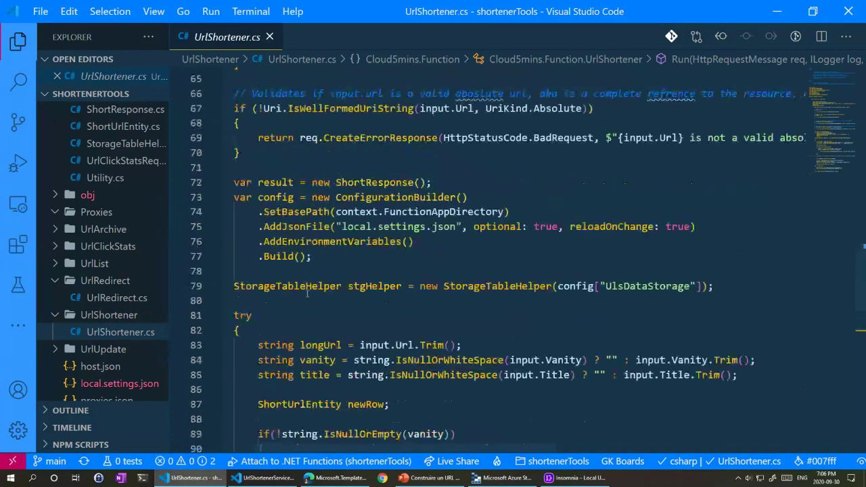
scroll(303, 292, "up", 8)
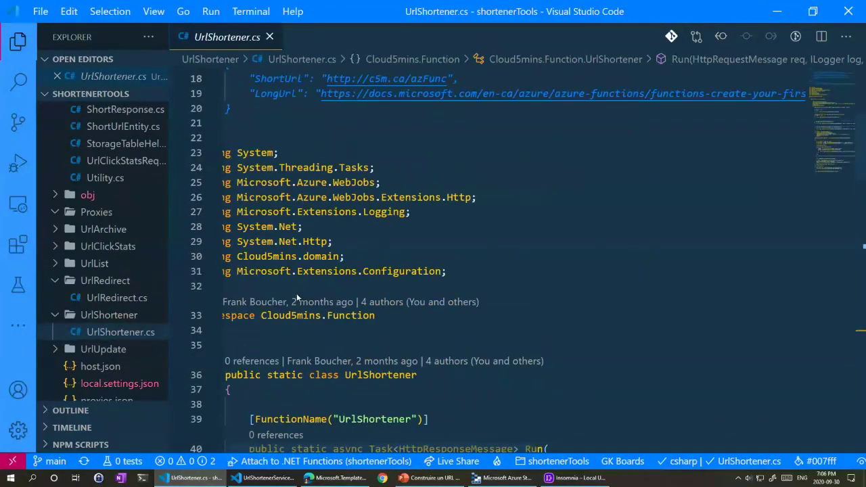
scroll(293, 298, "down", 6)
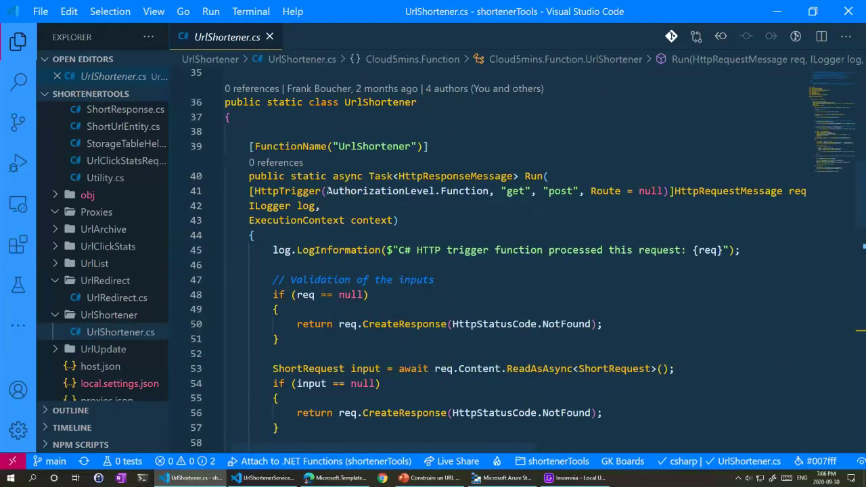
left_click_drag(327, 191, 489, 192)
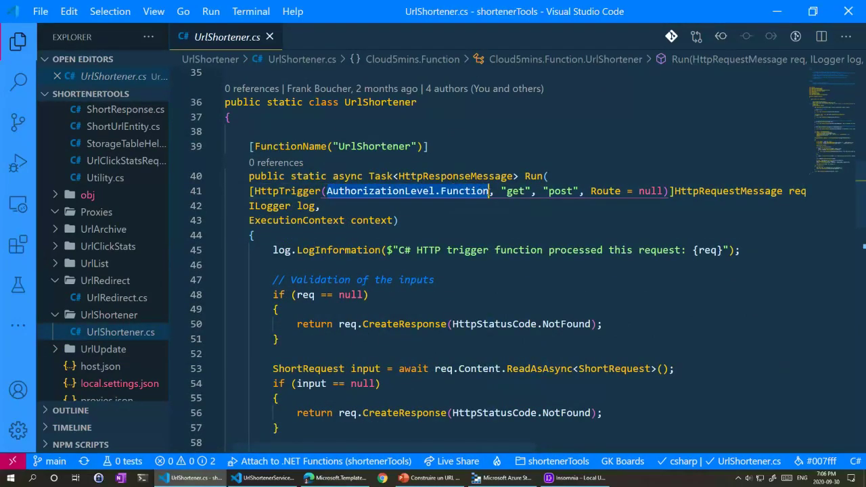
mouse_move(489, 192)
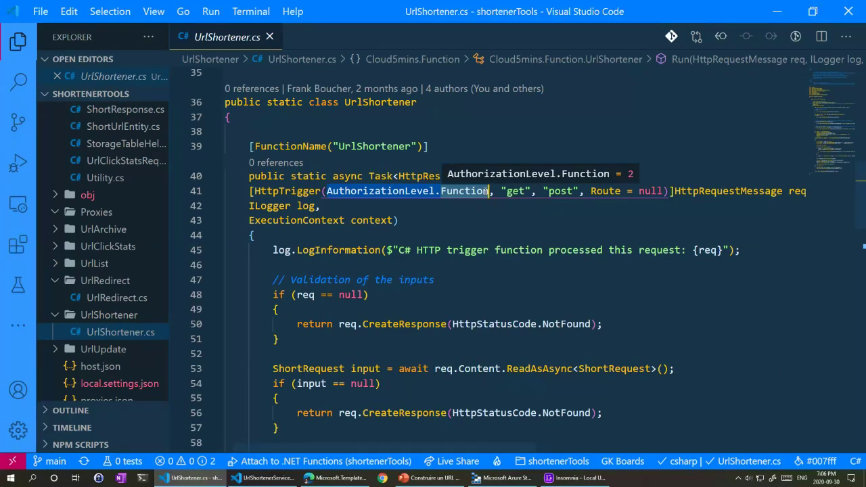
left_click(590, 478)
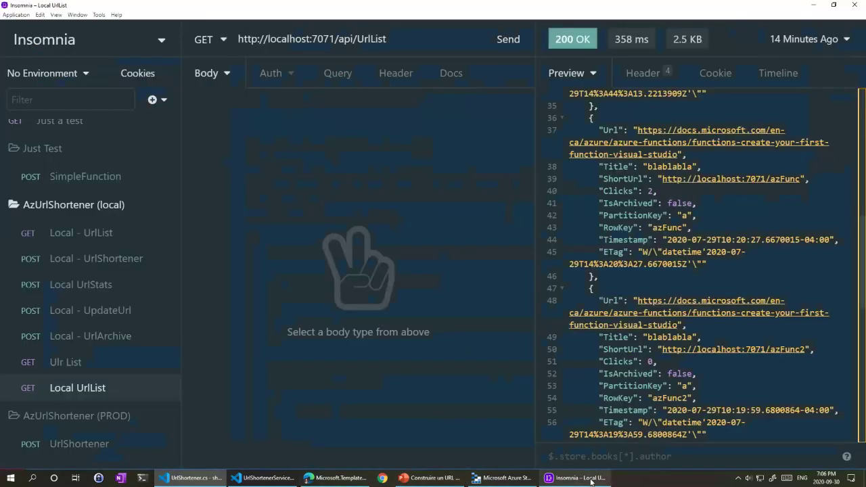
Step: Go through Local - UrlList and Local - UrlShortener to SimpleFunction and show its headers
left_click(103, 234)
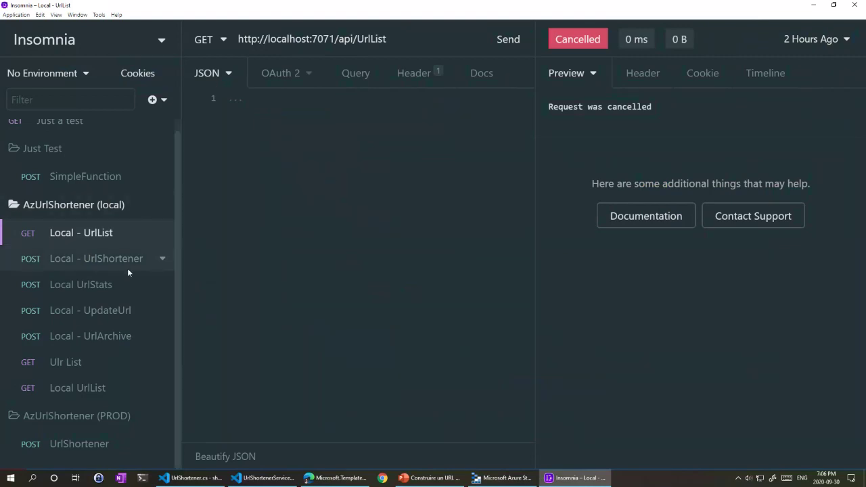
left_click(87, 261)
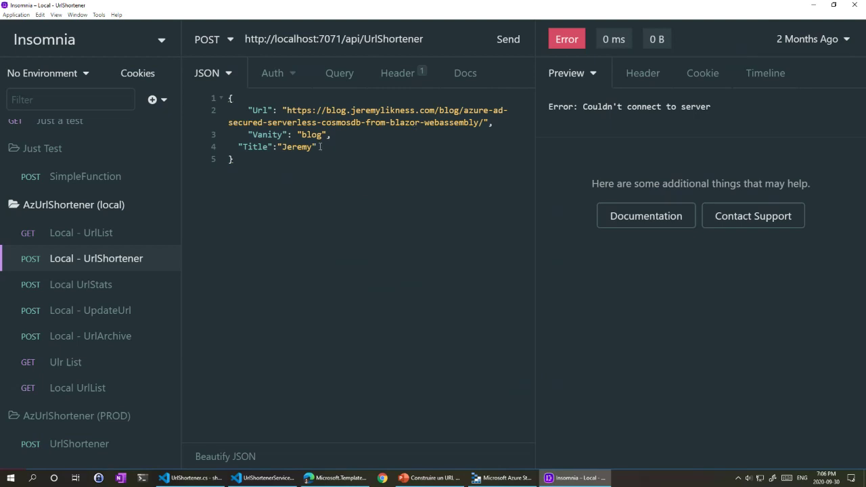
left_click(102, 178)
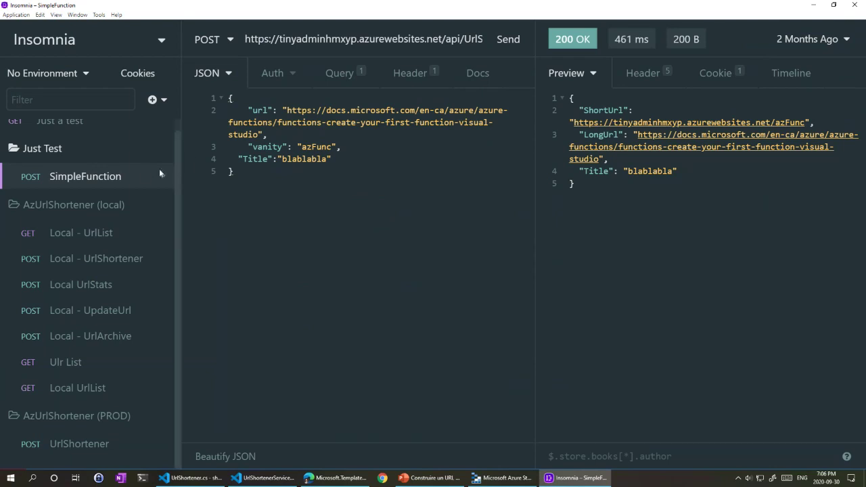
left_click(409, 73)
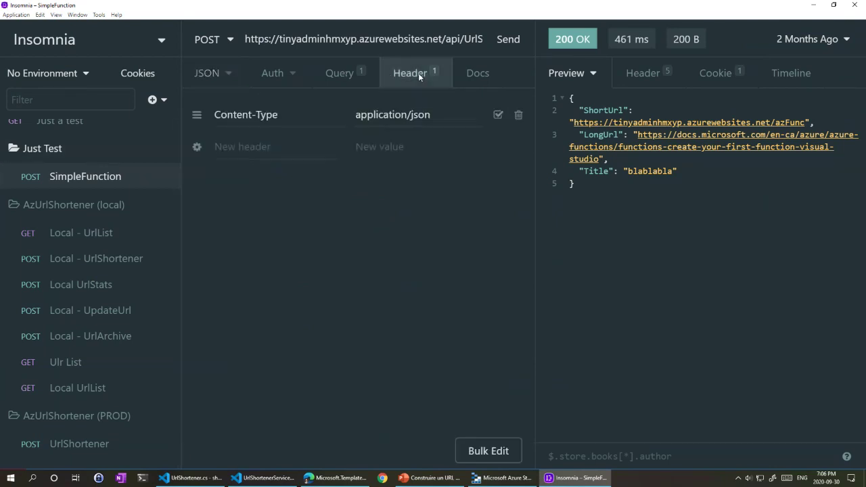
Step: View SimpleFunction's Query tab with the code parameter in the URL preview, then return to VS Code
left_click(350, 74)
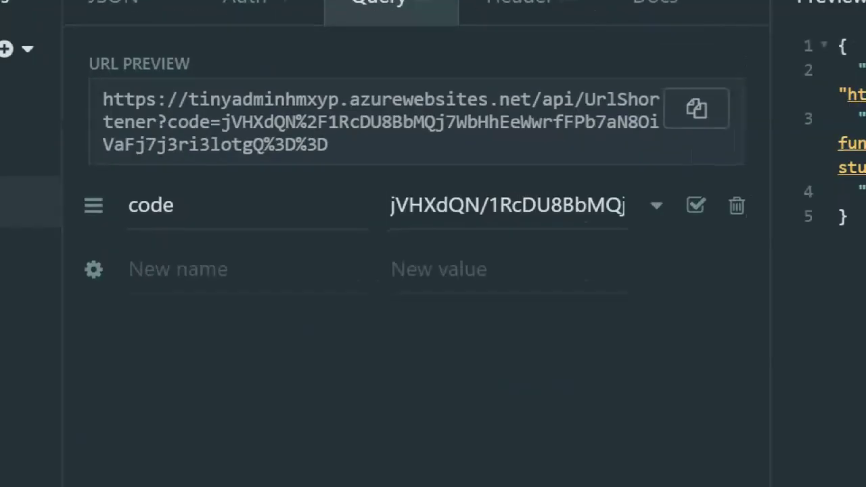
mouse_move(140, 105)
left_mouse_down()
mouse_move(322, 95)
mouse_move(460, 102)
mouse_move(587, 92)
left_mouse_up()
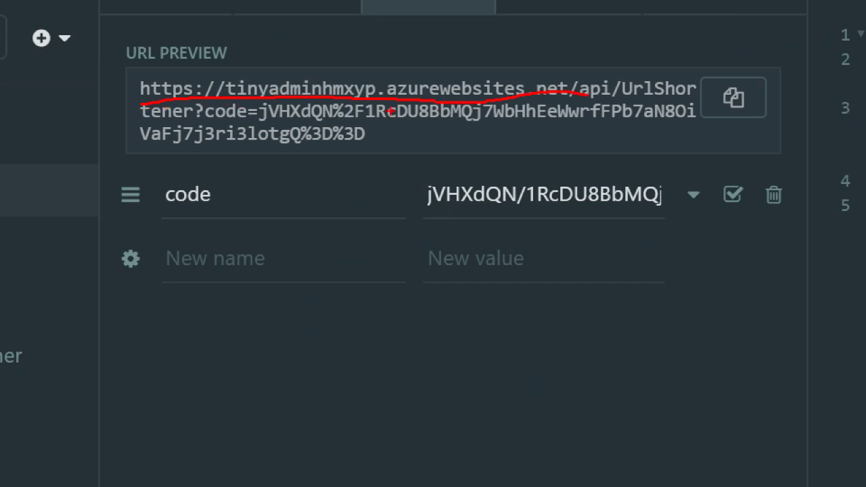
mouse_move(195, 115)
left_mouse_down()
mouse_move(215, 98)
mouse_move(244, 124)
mouse_move(228, 92)
left_mouse_up()
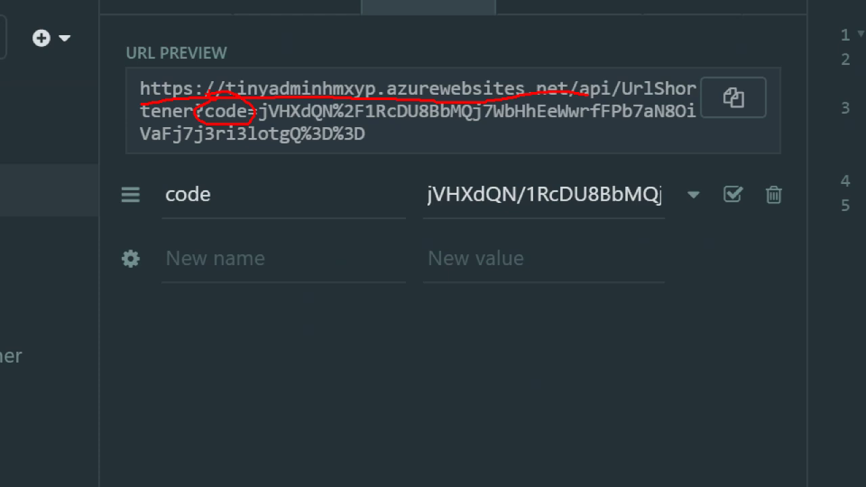
key("Escape")
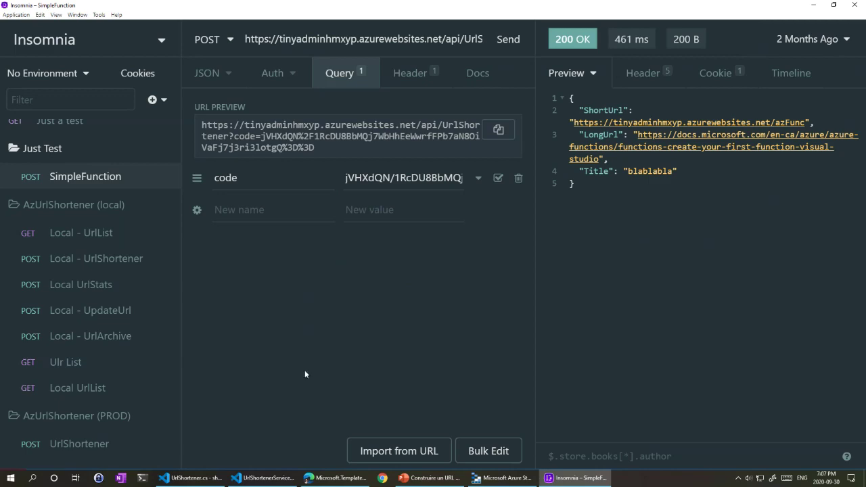
left_click(263, 478)
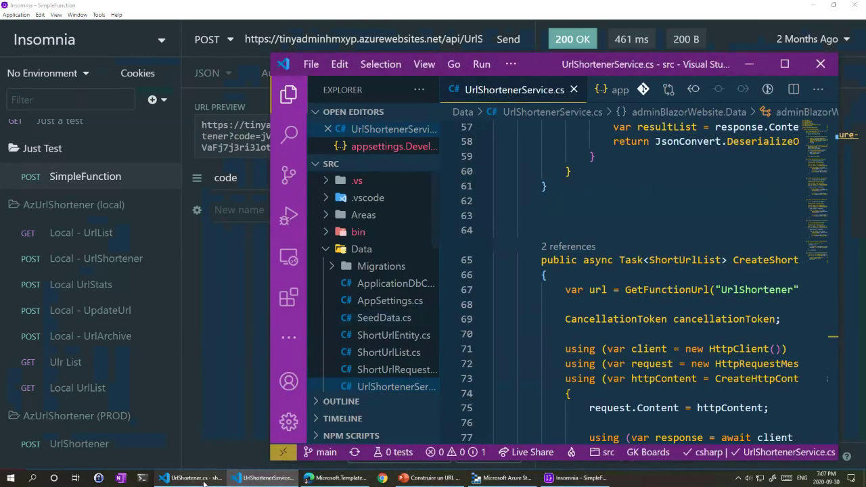
Step: Return to UrlShortener.cs and indent the input validation block, lines 47-57, one level
left_click(193, 477)
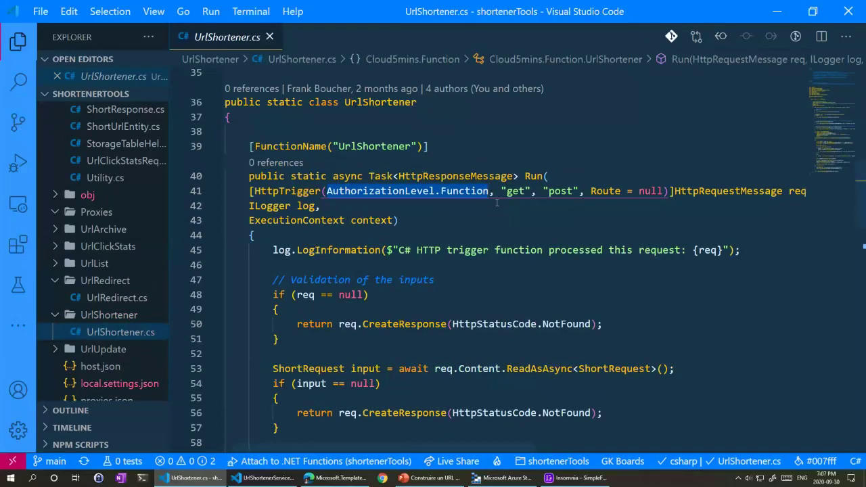
scroll(574, 196, "down", 3)
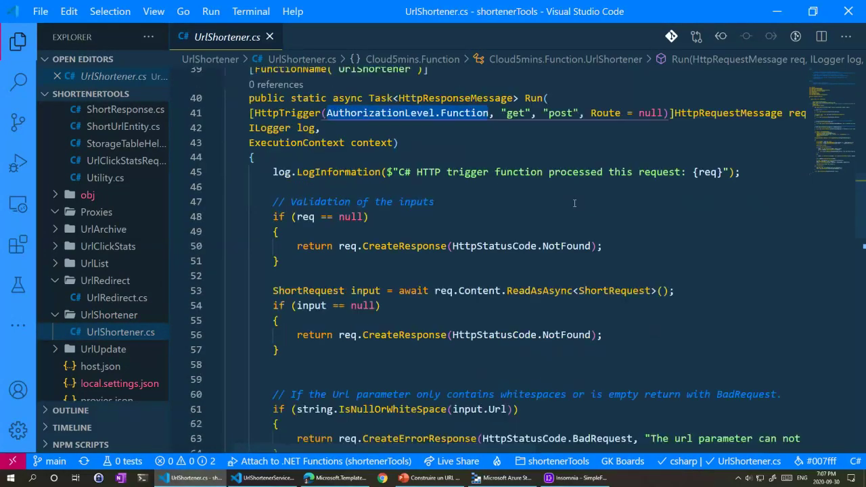
scroll(411, 232, "down", 1)
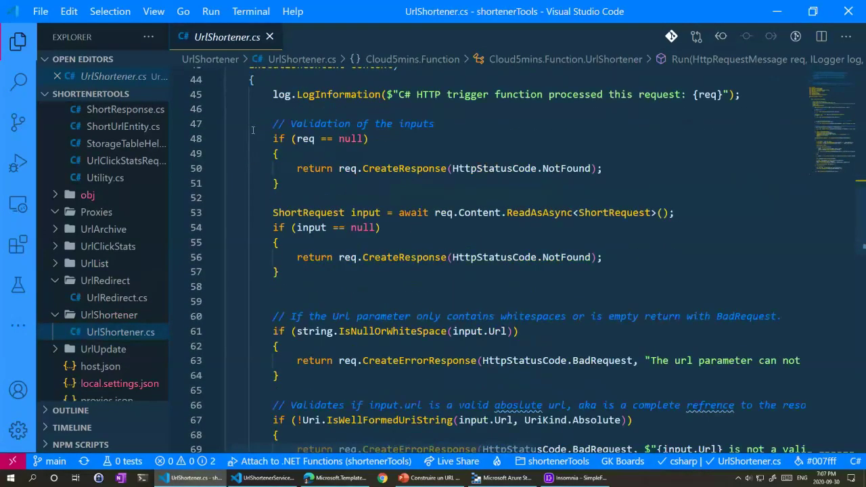
left_click_drag(253, 130, 360, 270)
key("Tab")
left_click(360, 270)
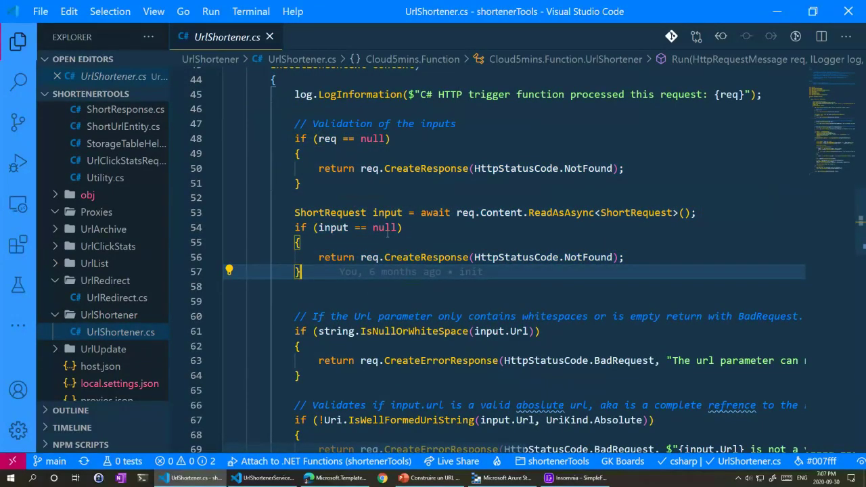
Step: Review the vanity-handling code and comments, including the misspelled 'aboslute' on line 66
mouse_move(387, 233)
scroll(387, 233, "down", 4)
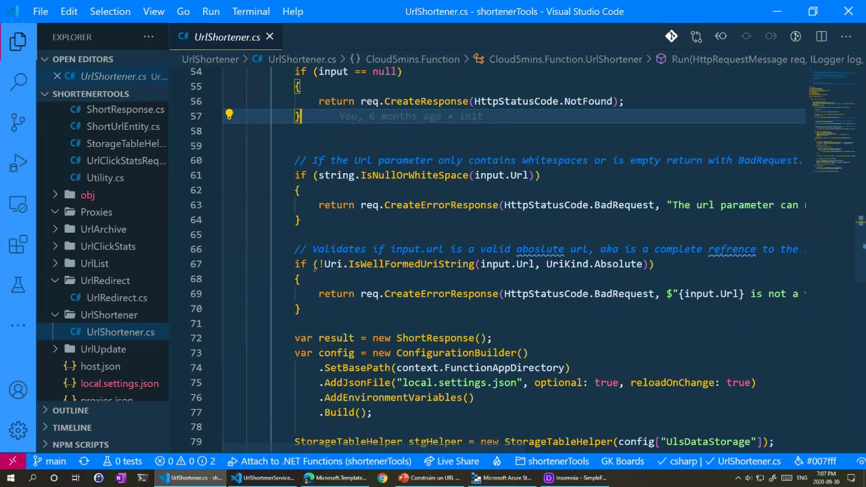
left_click_drag(313, 160, 641, 162)
double_click(581, 160)
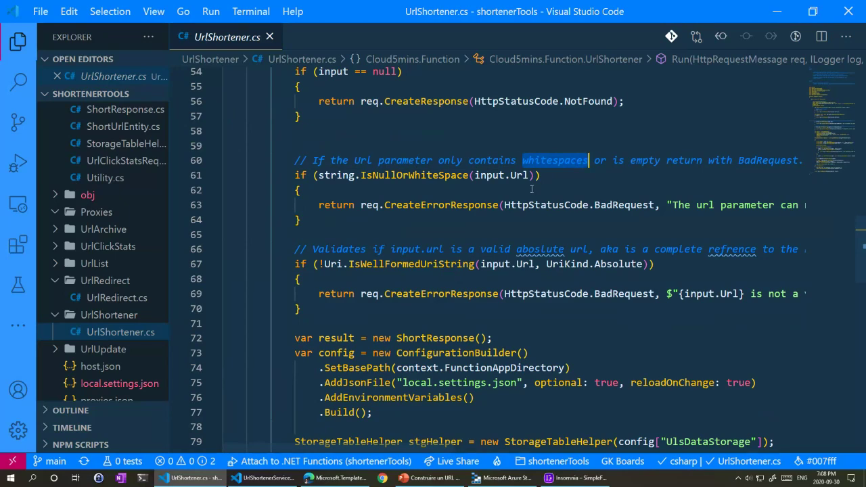
double_click(539, 250)
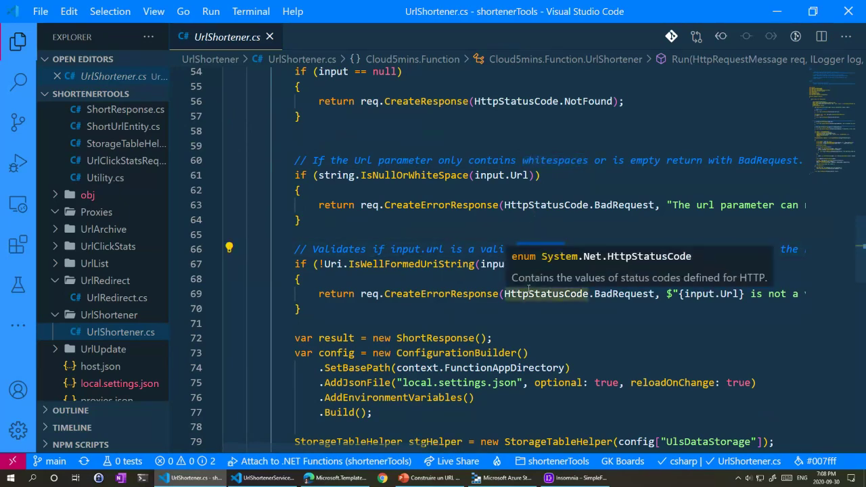
scroll(377, 310, "down", 3)
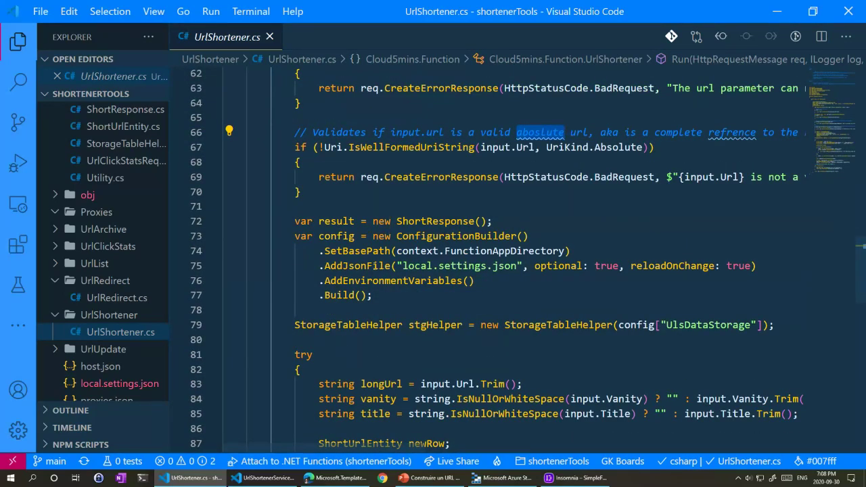
scroll(359, 226, "down", 3)
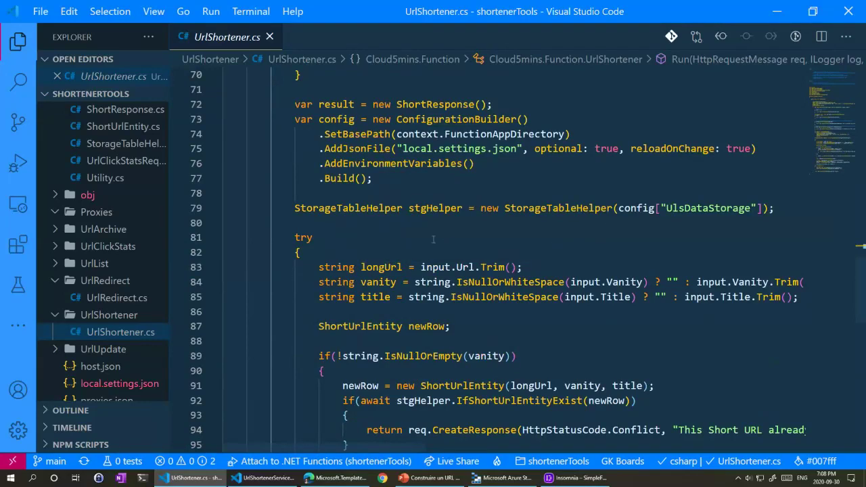
scroll(362, 146, "down", 3)
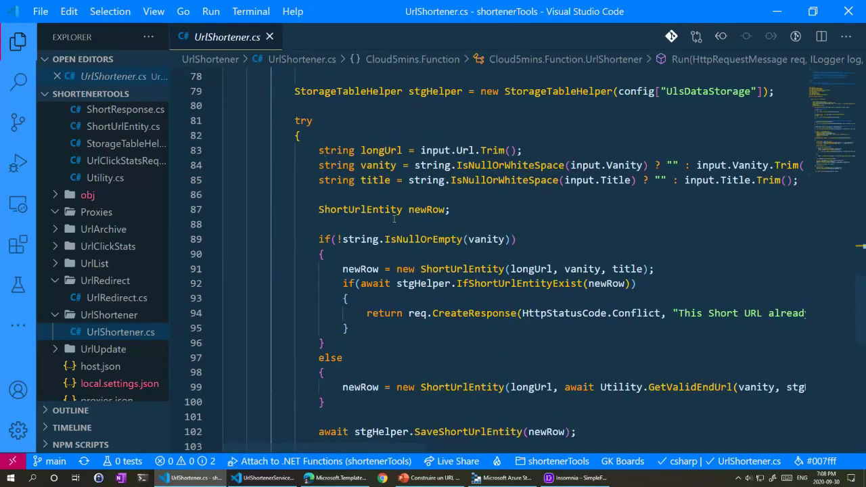
scroll(460, 283, "down", 2)
left_click_drag(295, 161, 518, 162)
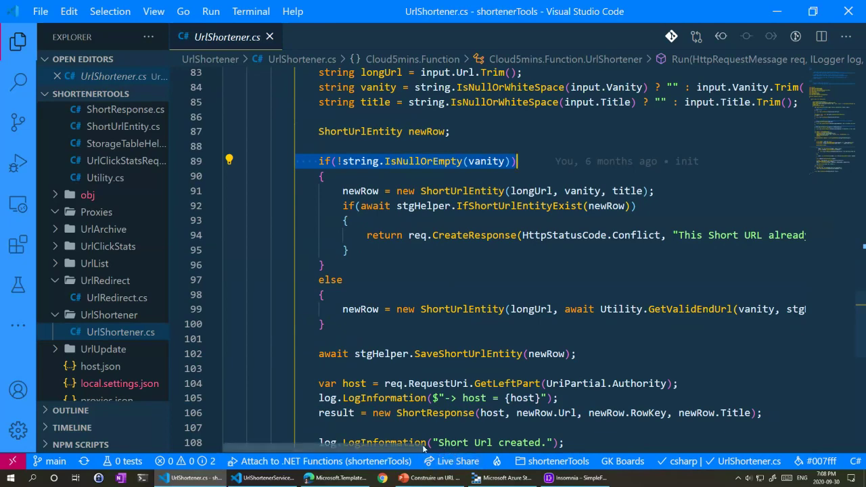
left_click_drag(424, 447, 546, 447)
left_click_drag(501, 235, 633, 235)
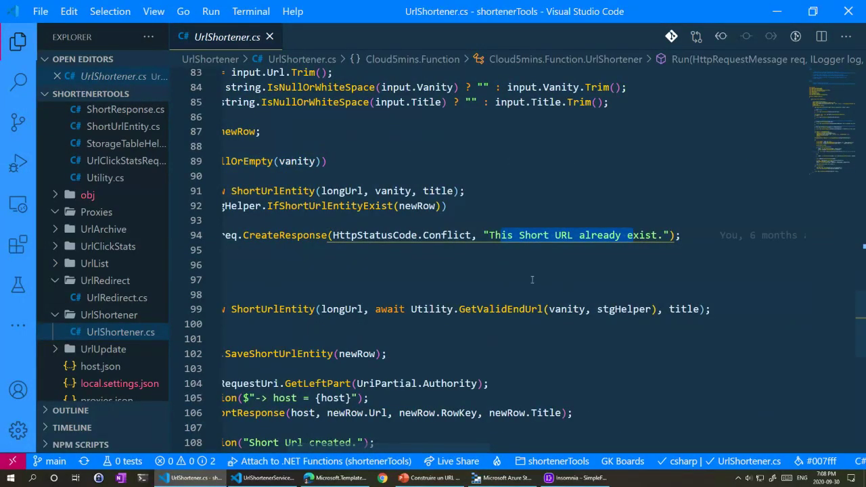
double_click(279, 207)
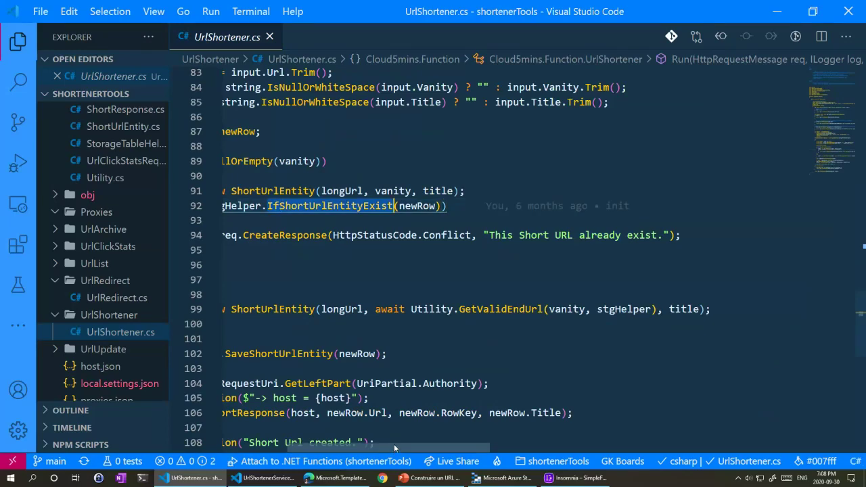
left_click_drag(393, 446, 346, 446)
mouse_move(371, 207)
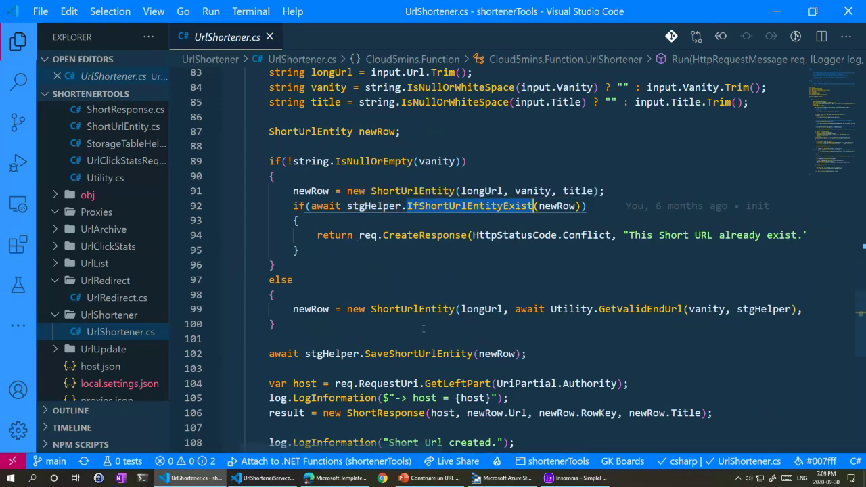
left_click(384, 308)
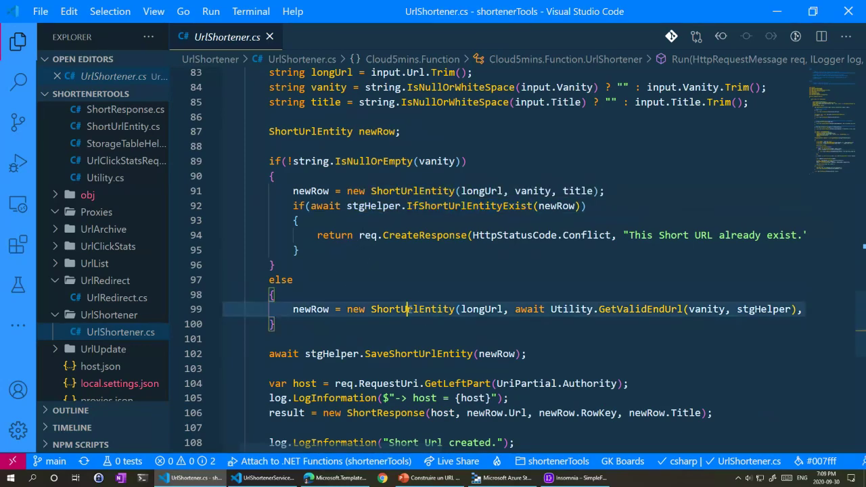
double_click(647, 309)
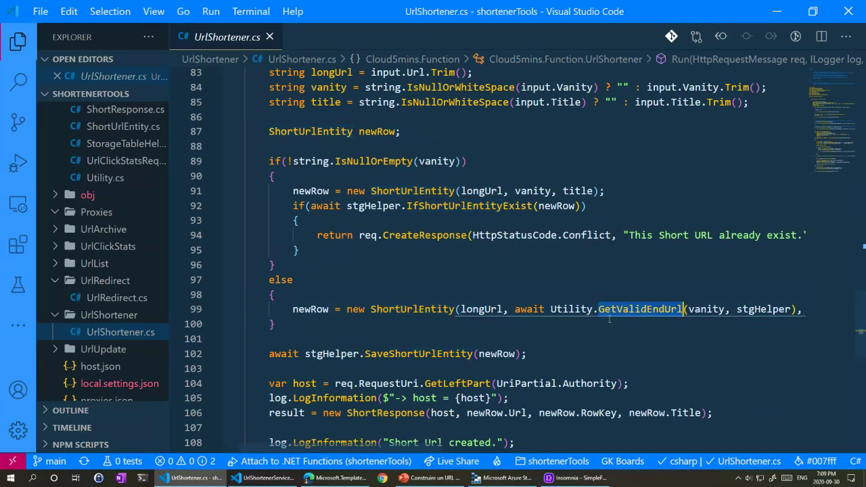
double_click(711, 309)
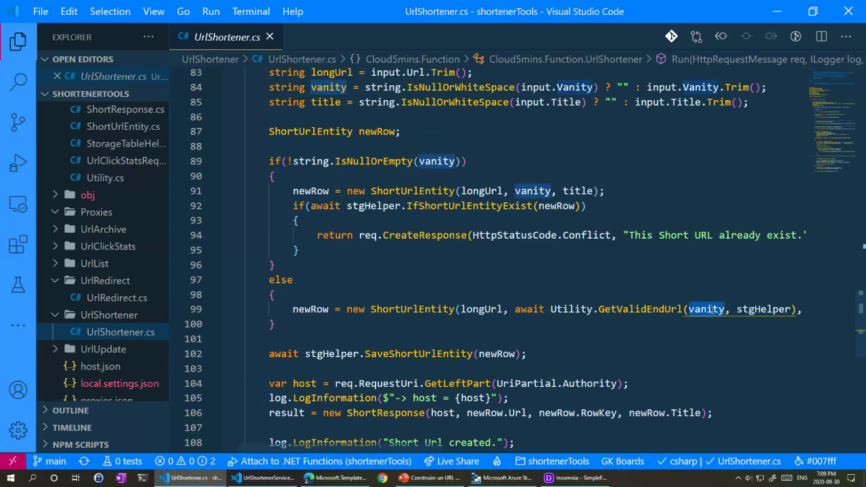
double_click(762, 309)
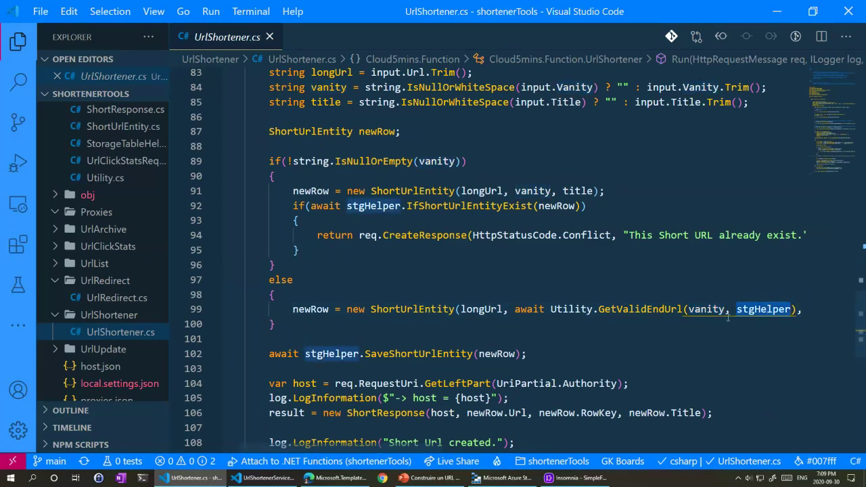
scroll(478, 315, "down", 1)
scroll(477, 314, "down", 2)
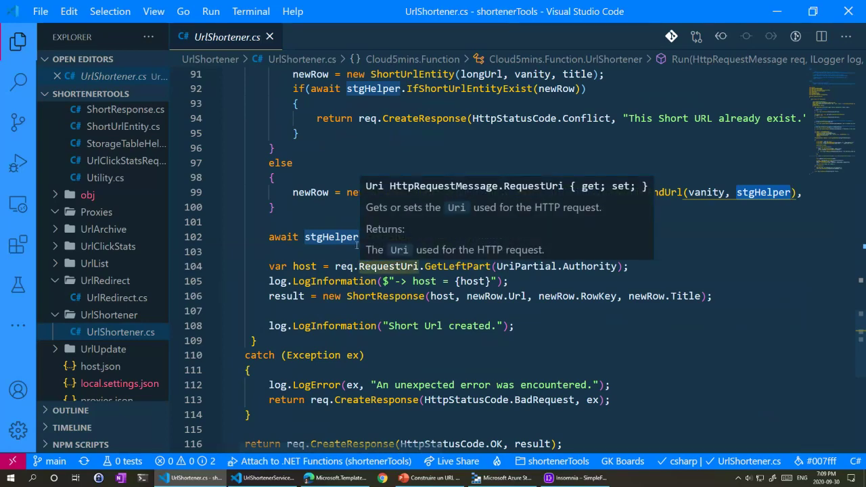
scroll(373, 264, "down", 3)
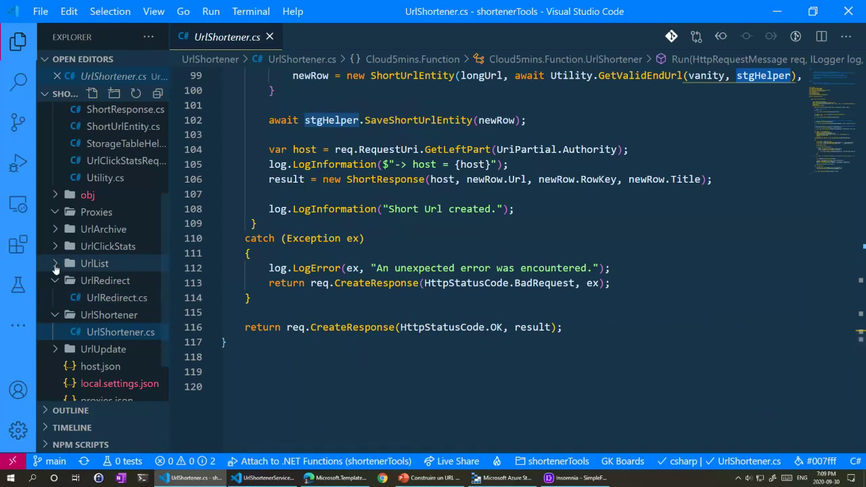
Step: Open UrlList.cs, select its GetAllShortUrlEntities call on line 52, and widen the file tree
left_click(57, 265)
left_click(105, 280)
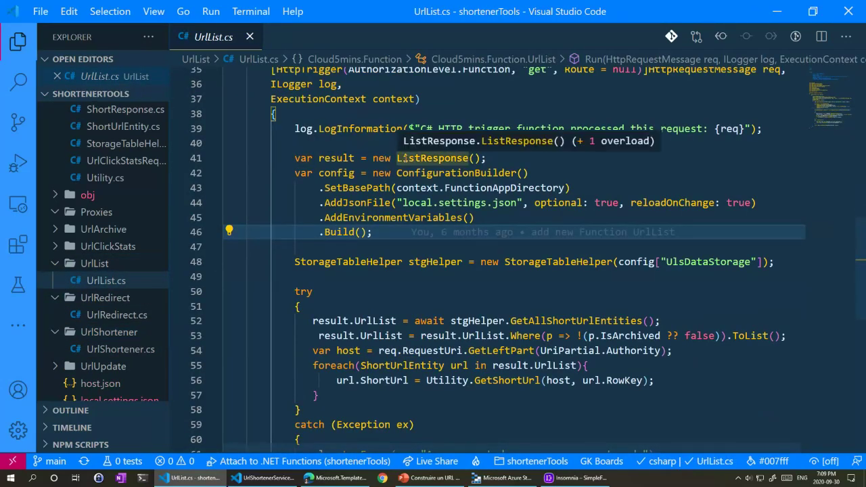
double_click(574, 321)
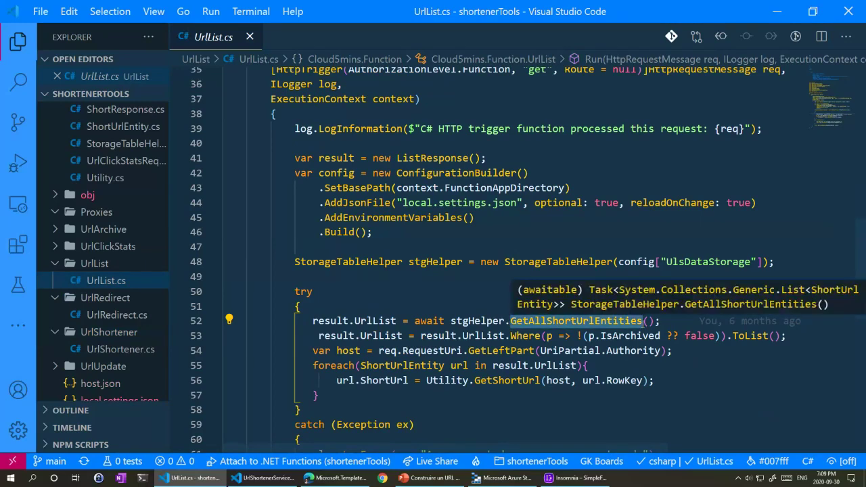
scroll(97, 232, "up", 2)
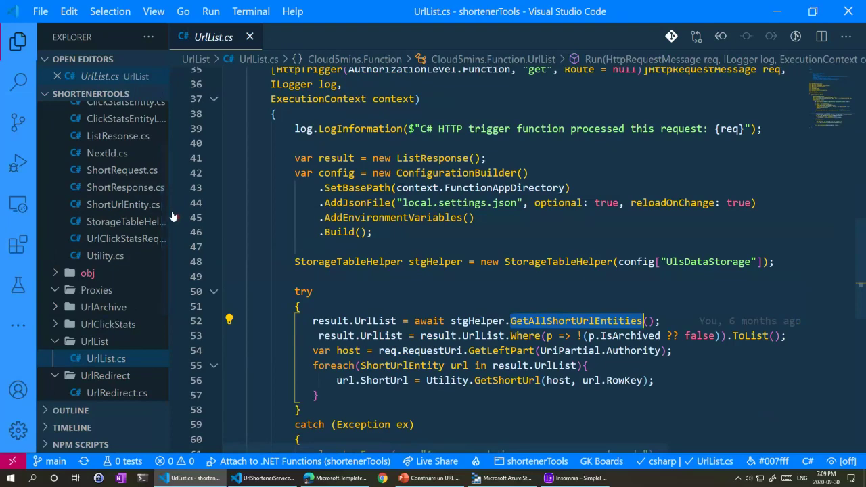
left_click_drag(167, 211, 235, 213)
Step: Open StorageTableHelper.cs, select GetShortUrlEntity, scroll on and narrow the file tree
left_click(135, 222)
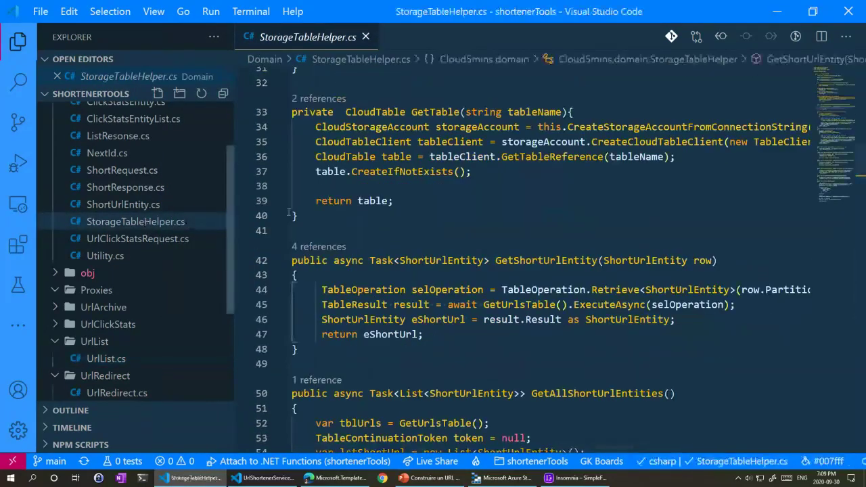
scroll(350, 189, "down", 1)
scroll(351, 189, "down", 1)
double_click(546, 181)
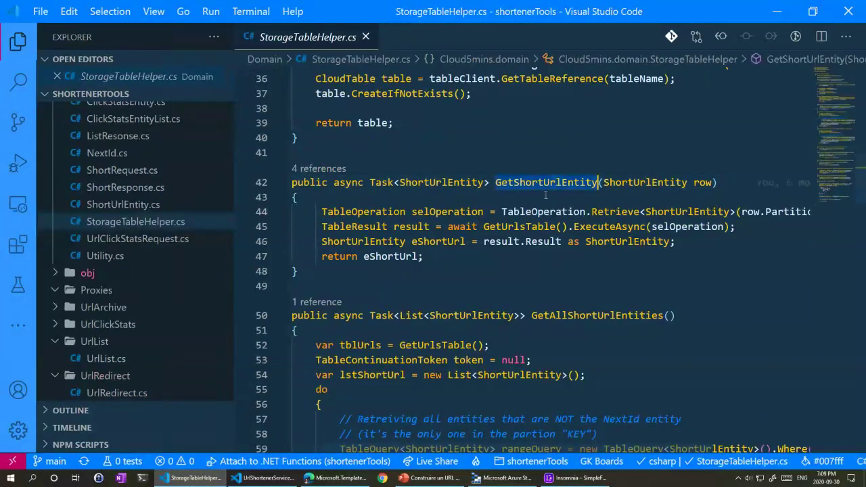
scroll(466, 289, "down", 3)
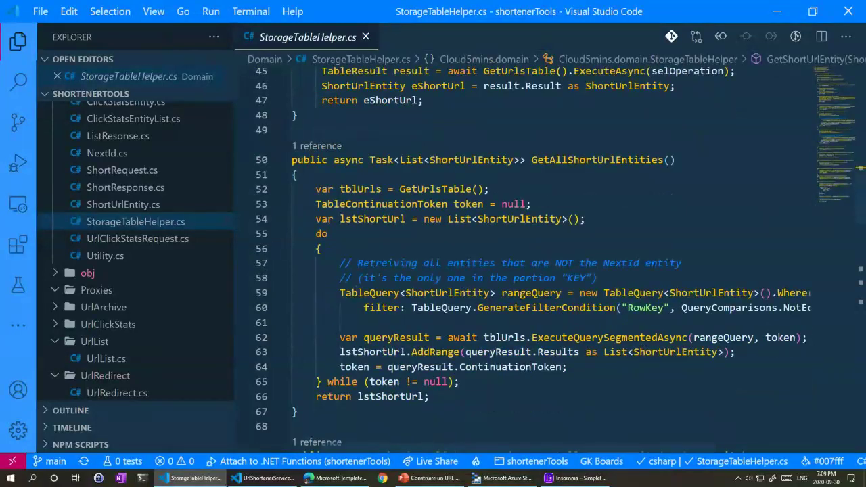
scroll(332, 298, "down", 1)
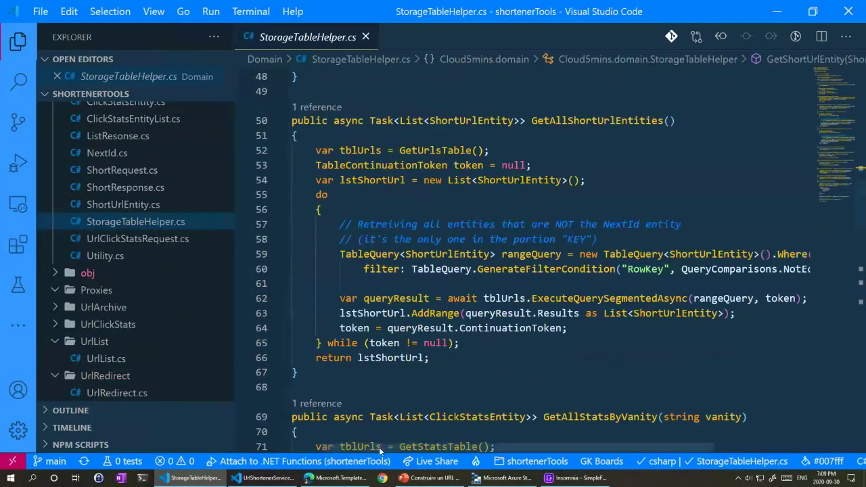
left_click_drag(379, 447, 406, 441)
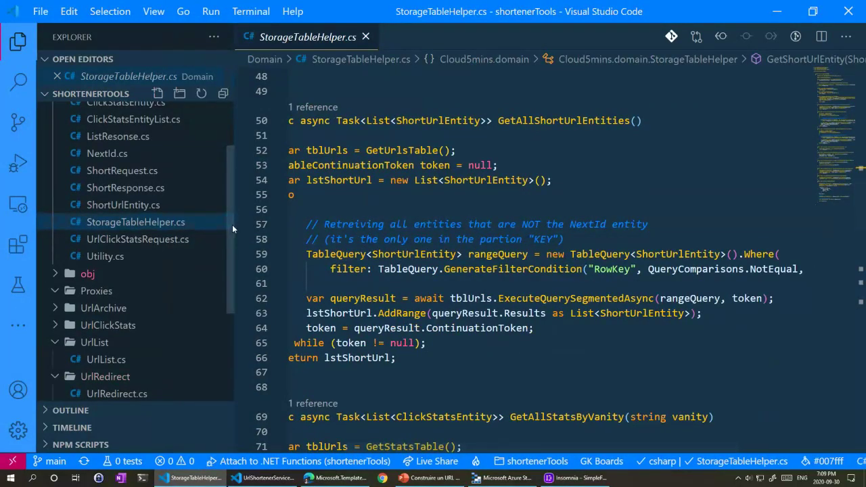
left_click_drag(232, 225, 131, 216)
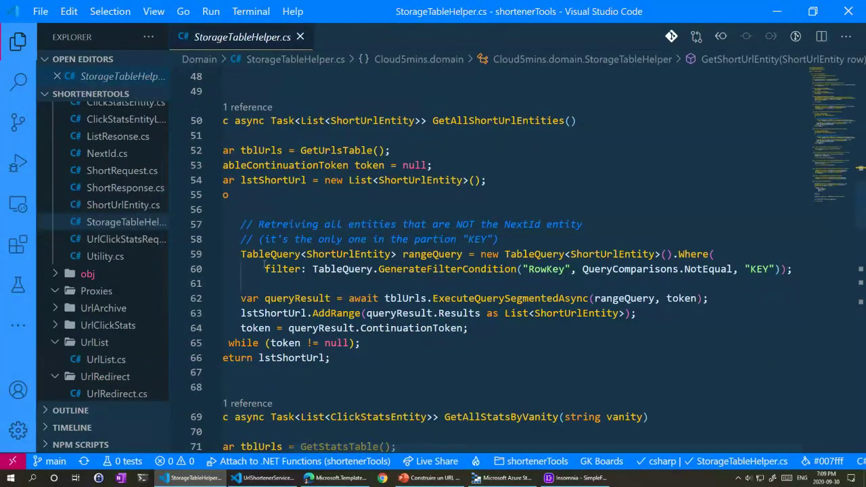
Step: Highlight the query on lines 59-60: Where, RowKey, NotEqual and the KEY value
left_click_drag(234, 253, 222, 254)
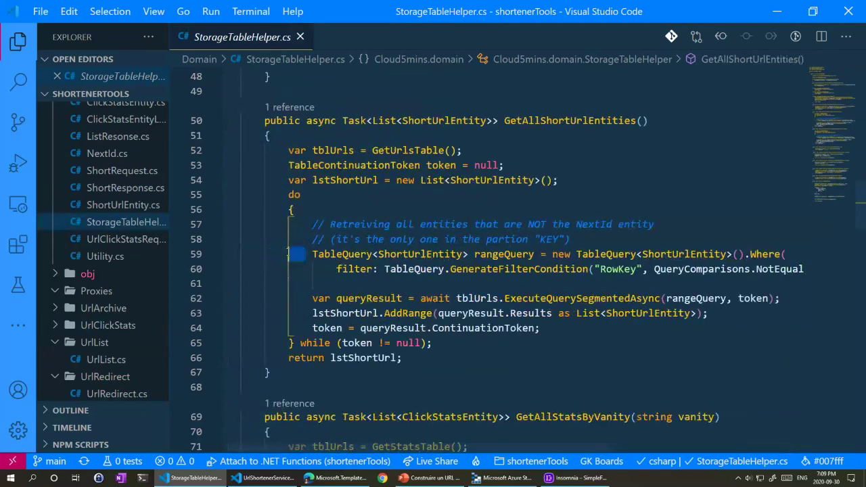
scroll(315, 446, "right", 2)
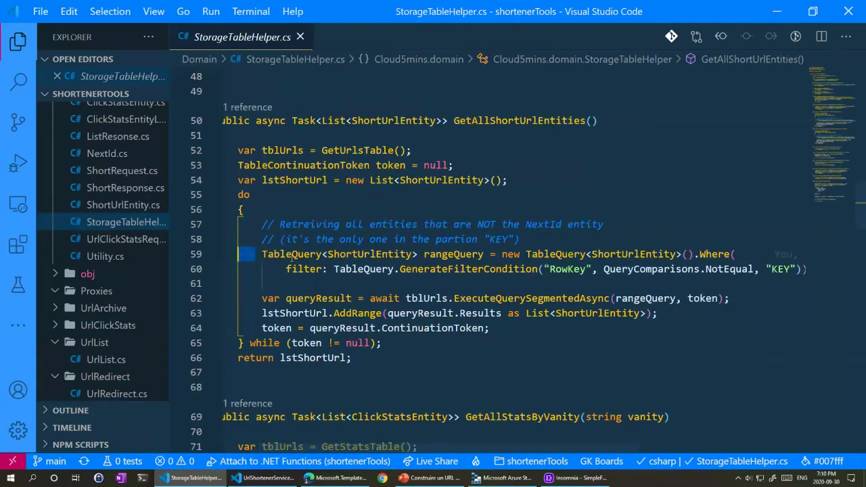
left_click_drag(262, 254, 410, 254)
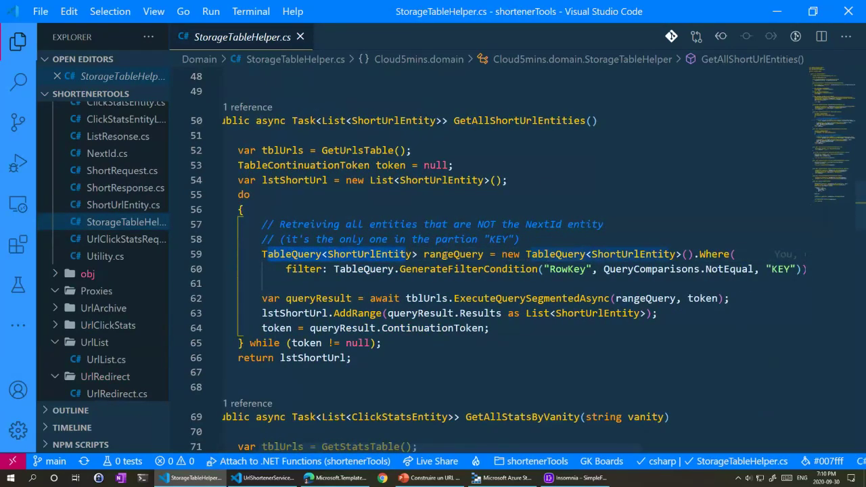
double_click(714, 254)
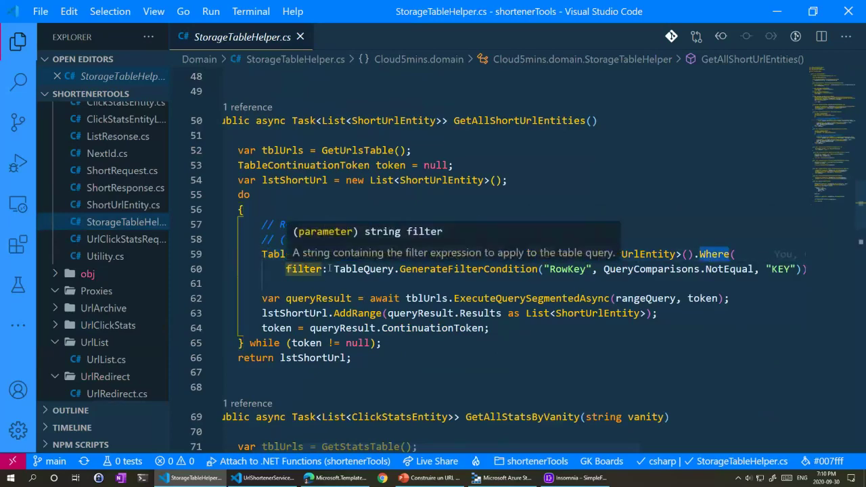
double_click(563, 268)
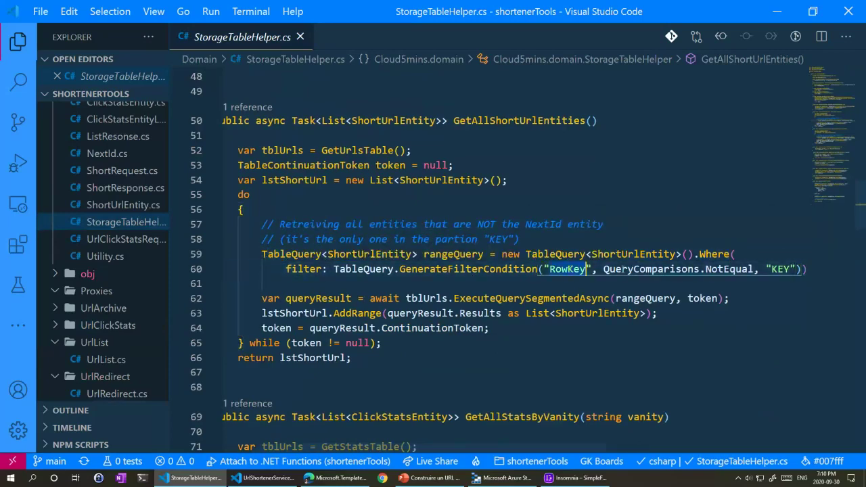
double_click(746, 269)
double_click(781, 269)
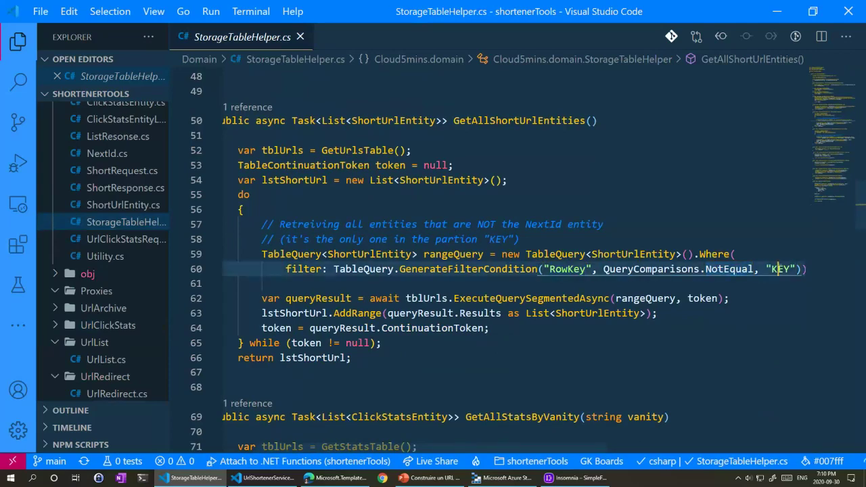
scroll(348, 292, "down", 2)
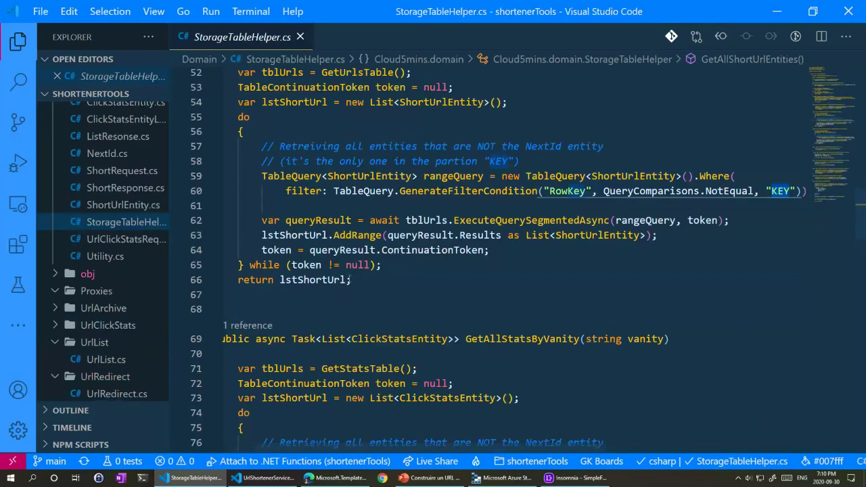
scroll(347, 281, "up", 2)
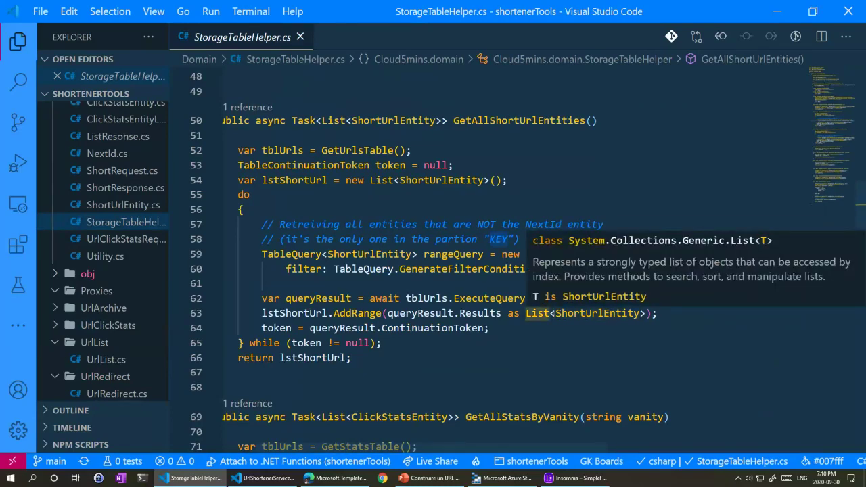
scroll(306, 336, "down", 4)
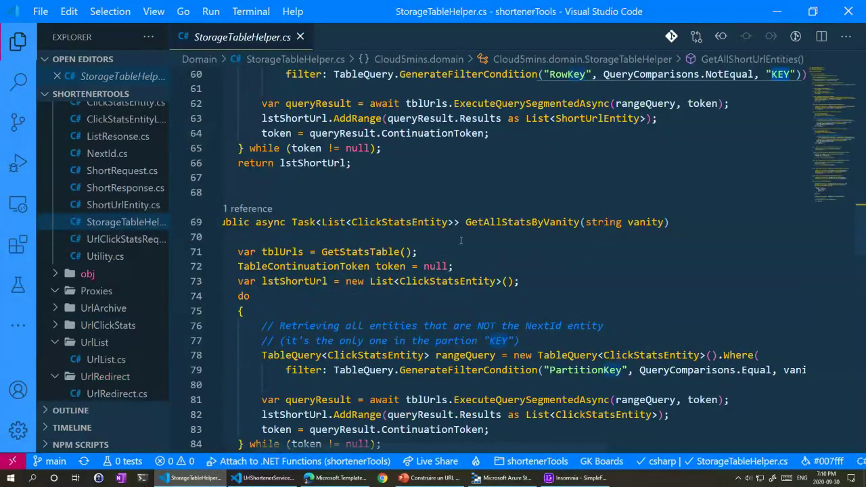
Step: Scroll from GetAllStatsByVanity past the save methods to GetNextTableId and highlight its usage
double_click(517, 222)
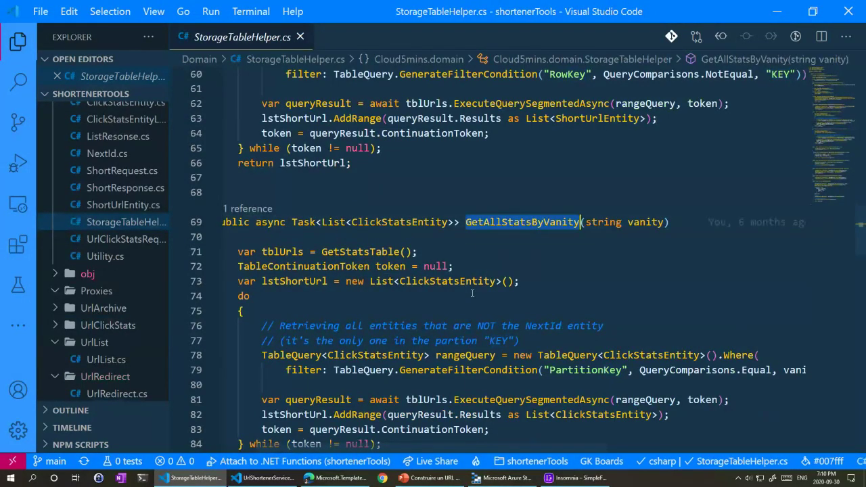
scroll(472, 293, "down", 8)
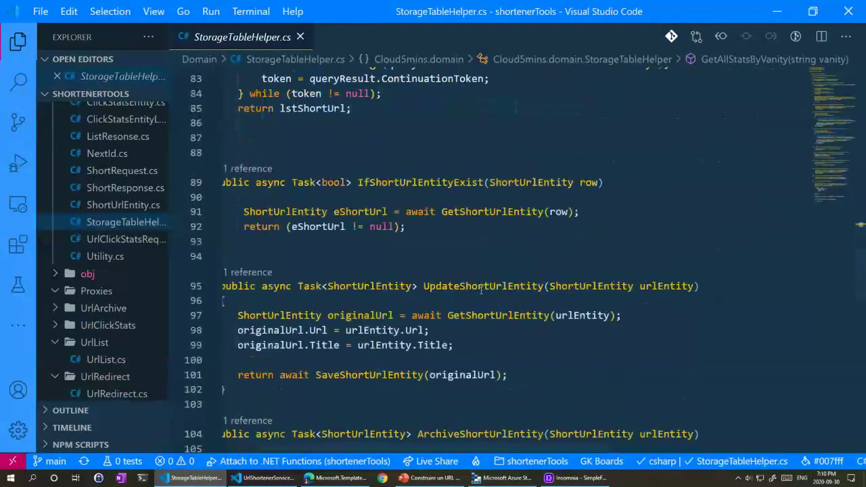
scroll(481, 289, "down", 5)
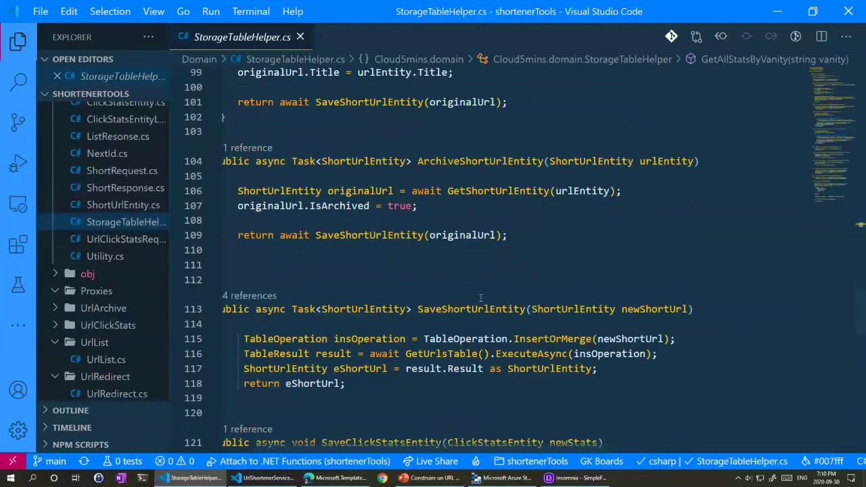
scroll(480, 298, "down", 6)
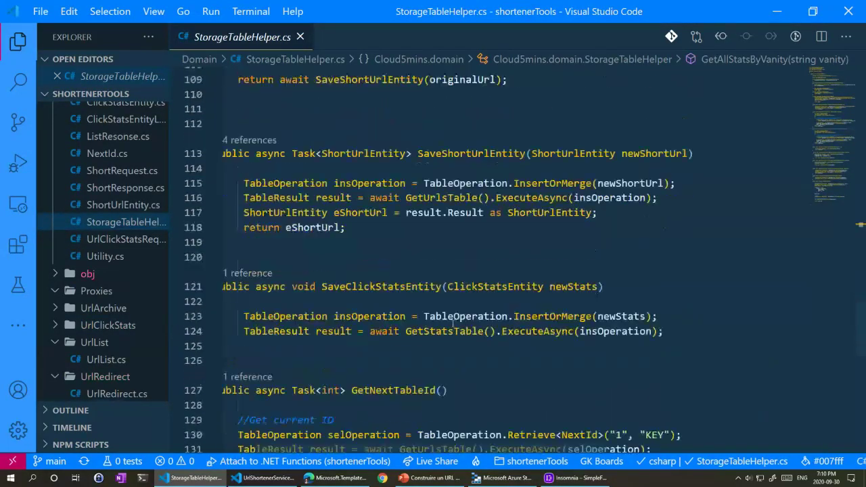
scroll(452, 322, "down", 2)
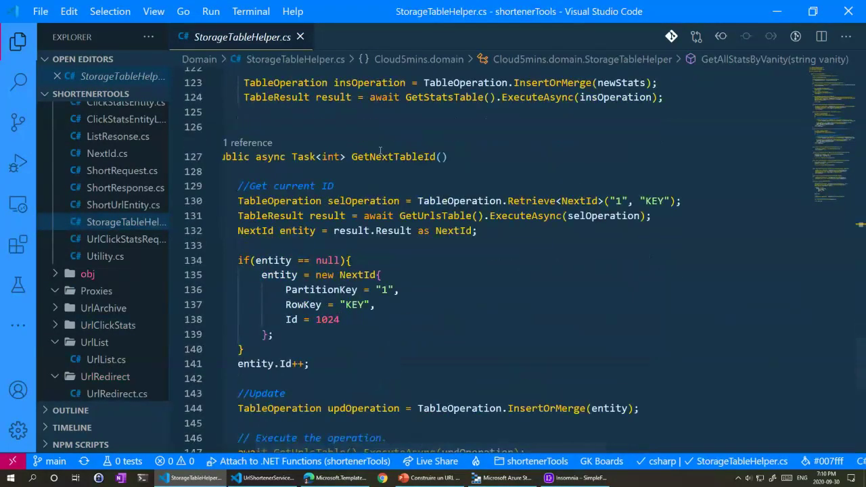
scroll(408, 179, "down", 1)
left_click(355, 120)
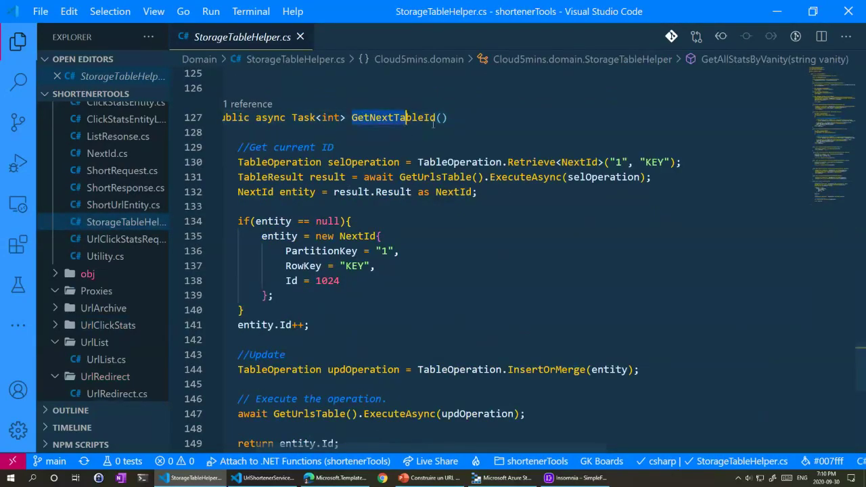
Step: Mark the GetNextTableId block that creates the starting NextId with Id 1024
scroll(355, 122, "left", 1)
left_click(405, 236)
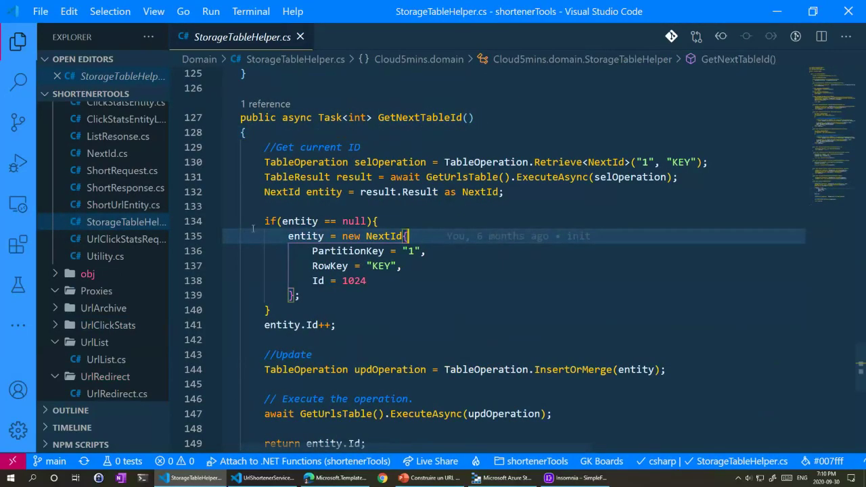
scroll(256, 220, "down", 1)
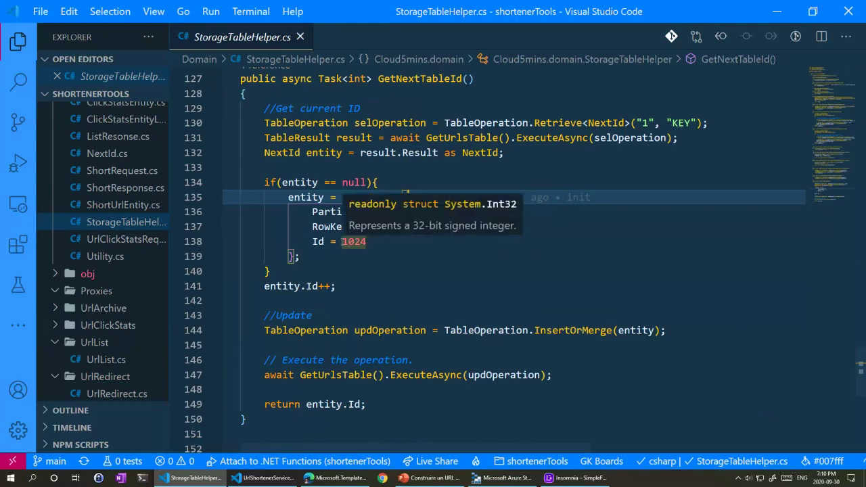
left_click_drag(257, 181, 366, 242)
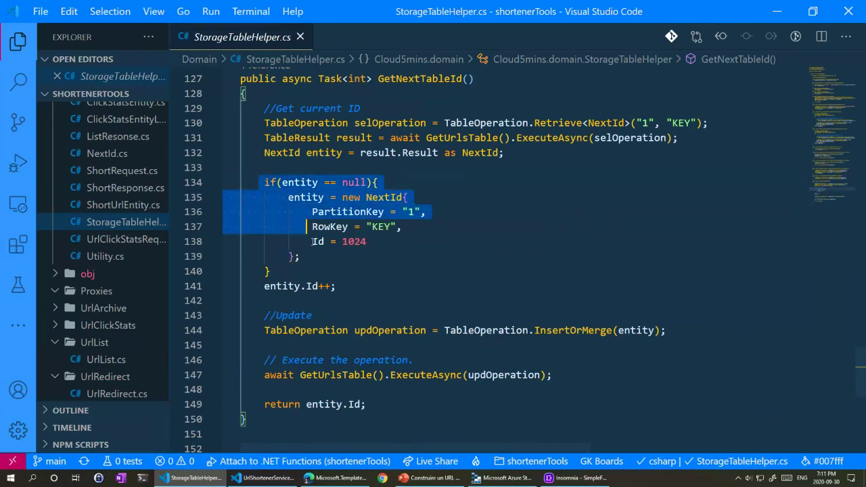
left_click(365, 241)
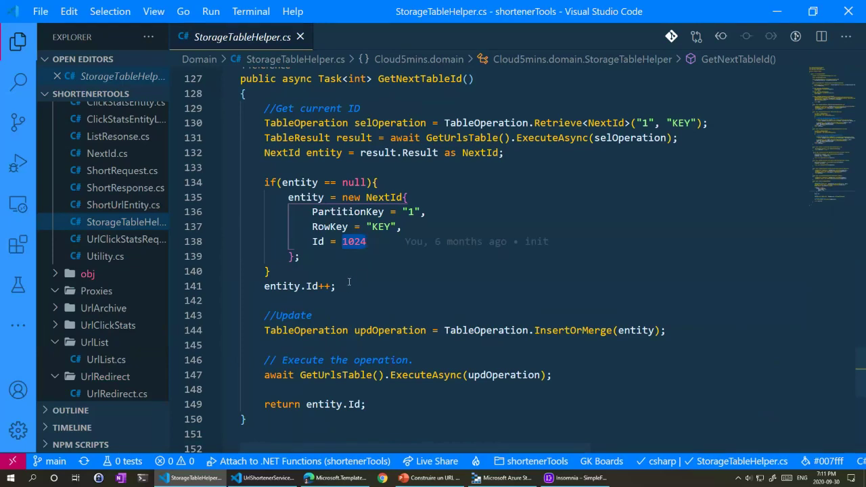
Step: Highlight the entity.Id++ increment and switch to Azure Storage Explorer
scroll(376, 260, "down", 1)
left_click_drag(264, 246, 336, 246)
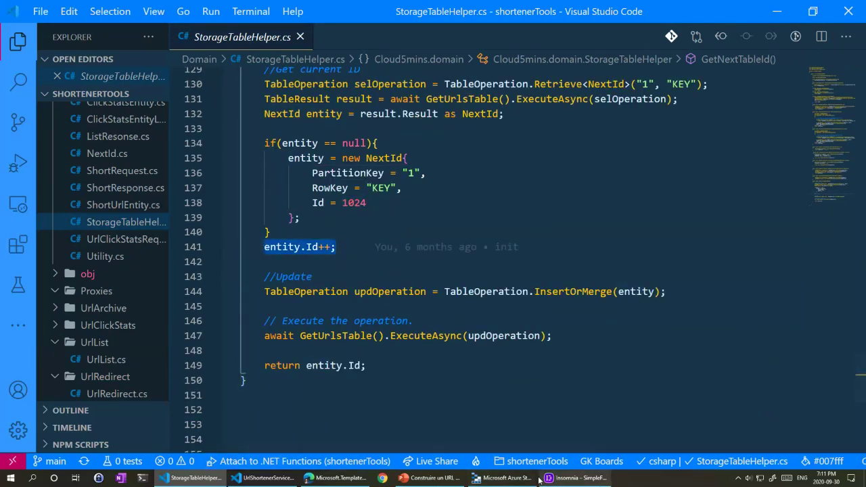
left_click(504, 477)
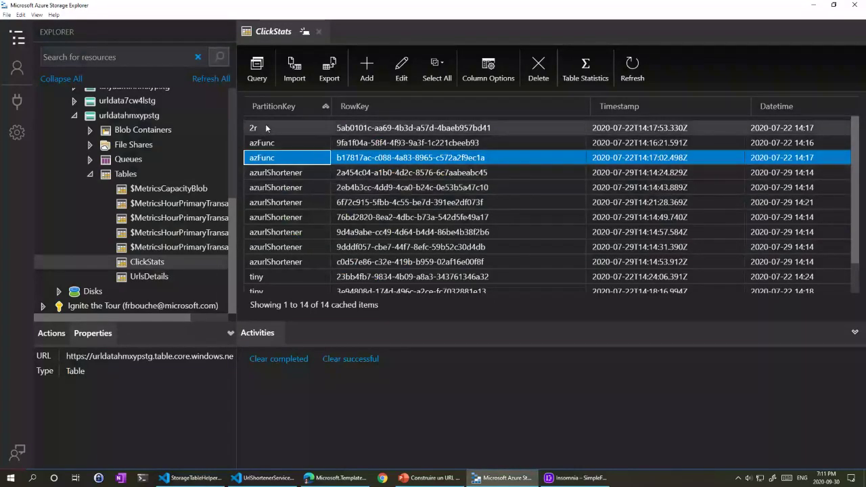
Step: View the UrlsDetails table's KEY row with Id 1027, then return to StorageTableHelper.cs
left_click(148, 276)
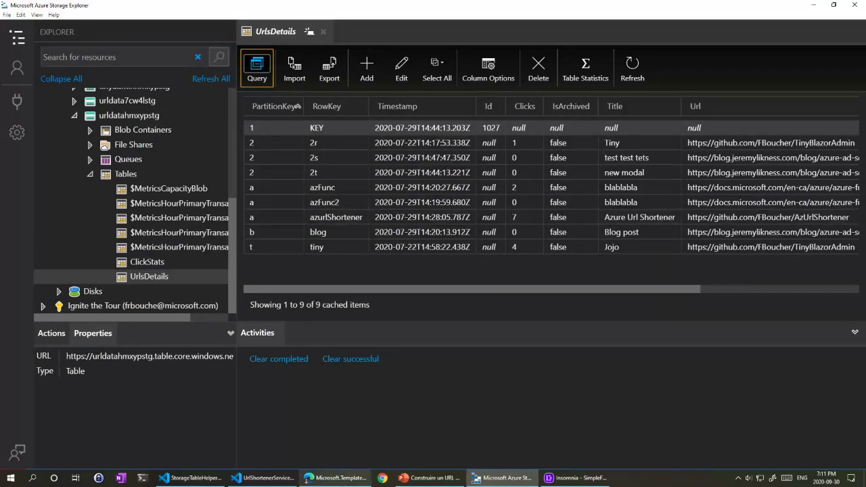
mouse_move(427, 477)
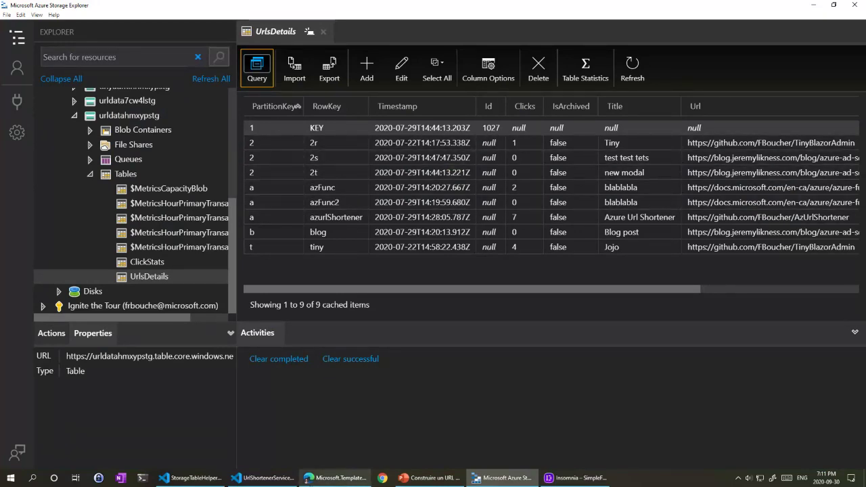
mouse_move(262, 484)
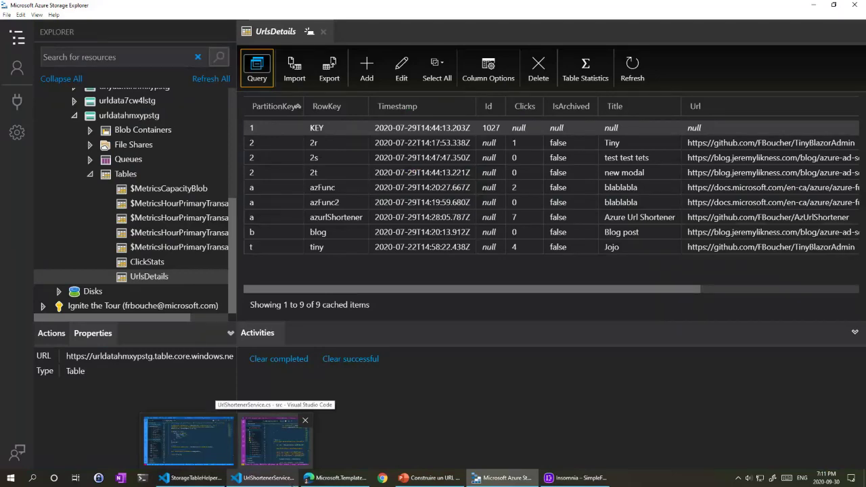
left_click(287, 483)
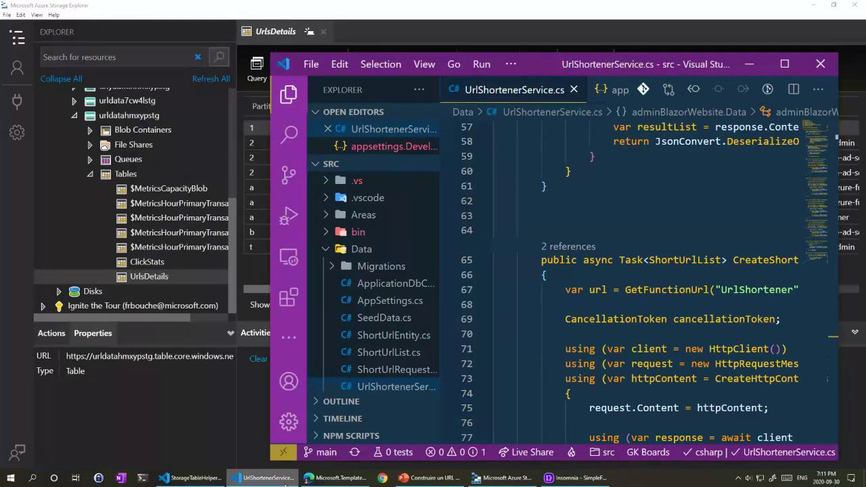
left_click(163, 477)
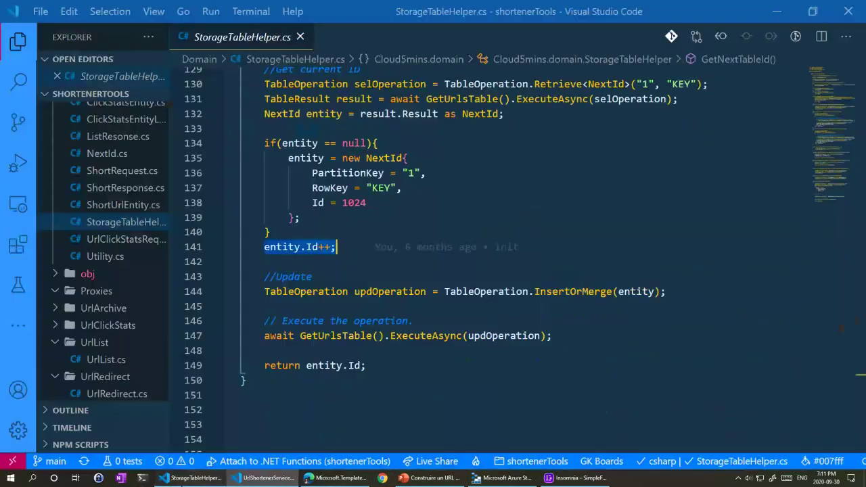
Step: Scroll up to GetShortUrlEntity at the top of StorageTableHelper.cs, then down to GetAllShortUrlEntities
scroll(359, 292, "up", 5)
scroll(359, 292, "up", 15)
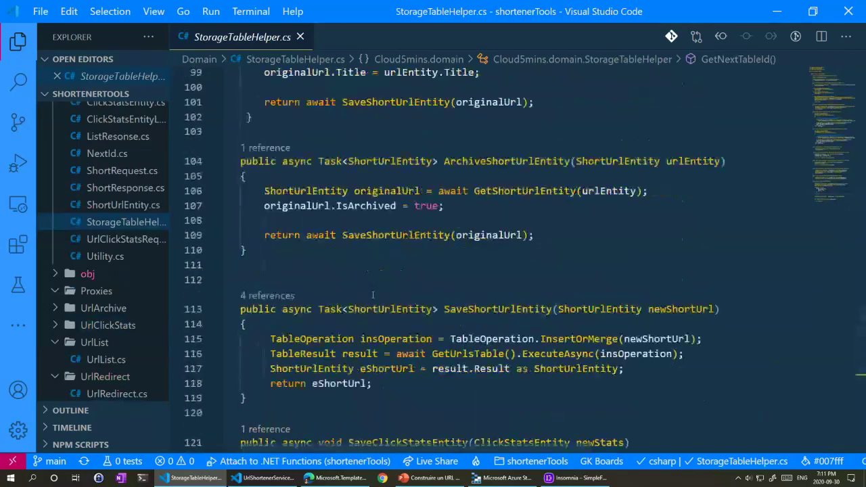
scroll(372, 295, "up", 16)
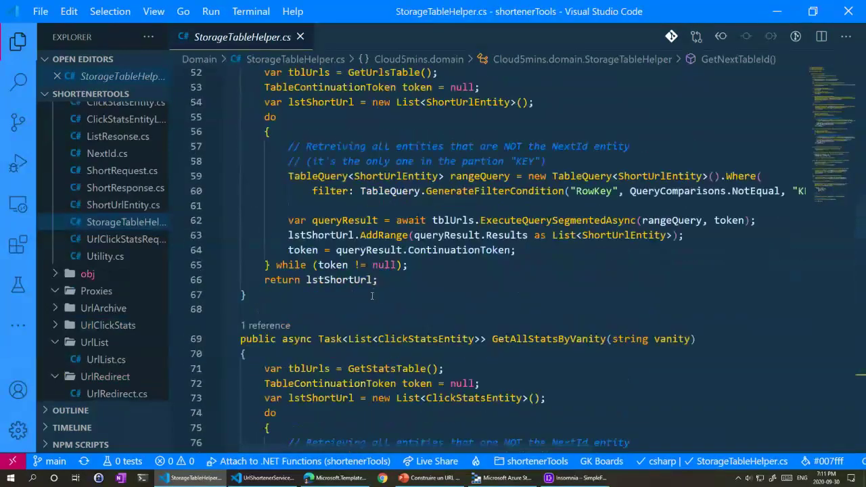
scroll(373, 295, "up", 4)
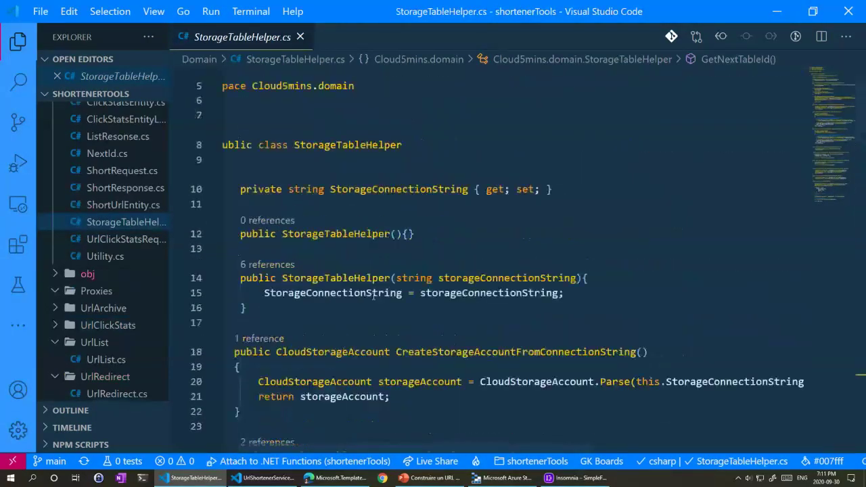
scroll(378, 301, "down", 4)
scroll(378, 301, "down", 10)
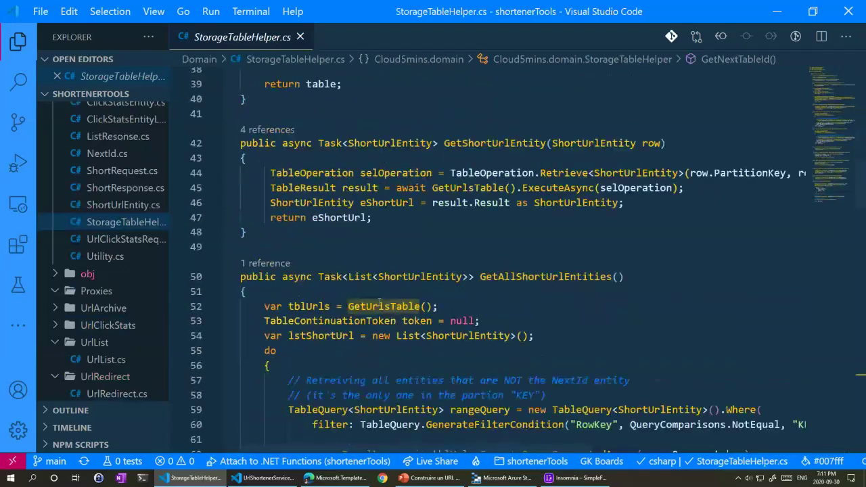
Step: Open Utility.cs and highlight the Alphabet string literal
left_click(110, 259)
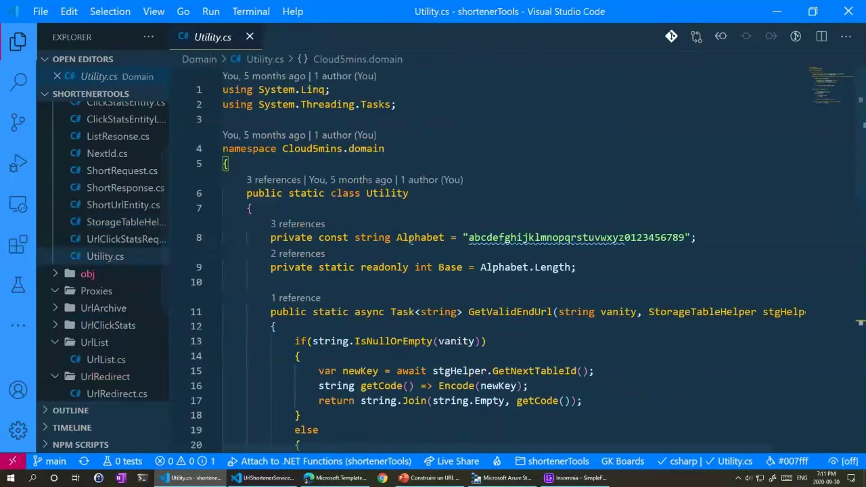
scroll(395, 160, "down", 2)
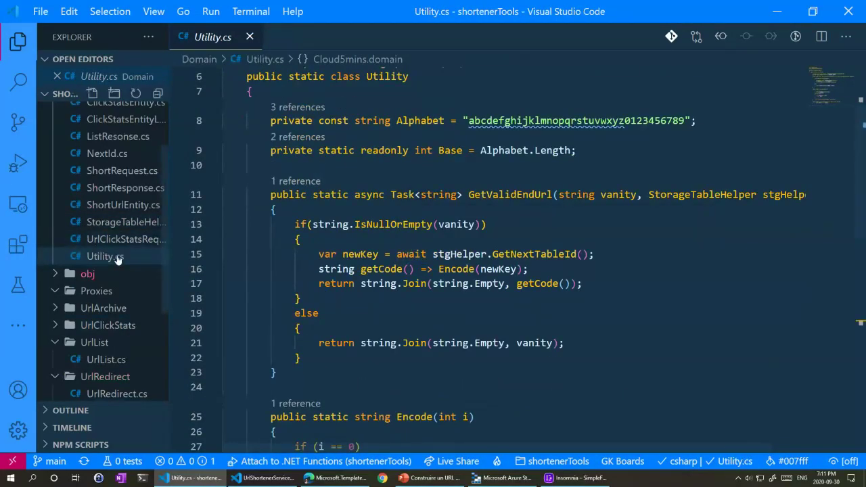
left_click(397, 120)
left_click_drag(464, 121, 684, 120)
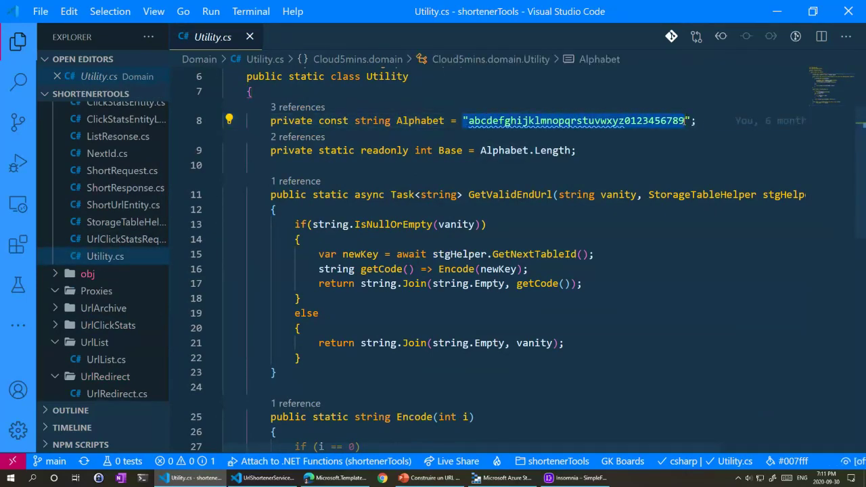
left_click(625, 121)
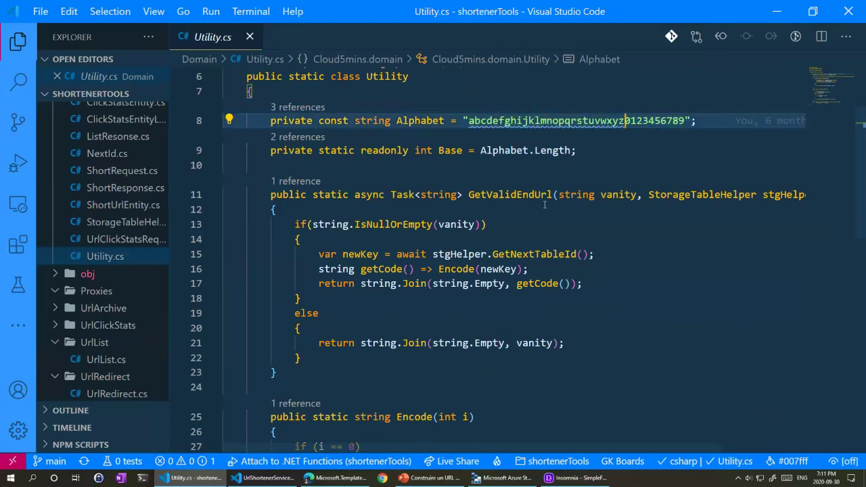
Step: Scroll to Encode and highlight its Alphabet[i % Base] append expression
scroll(545, 204, "down", 1)
scroll(388, 216, "down", 1)
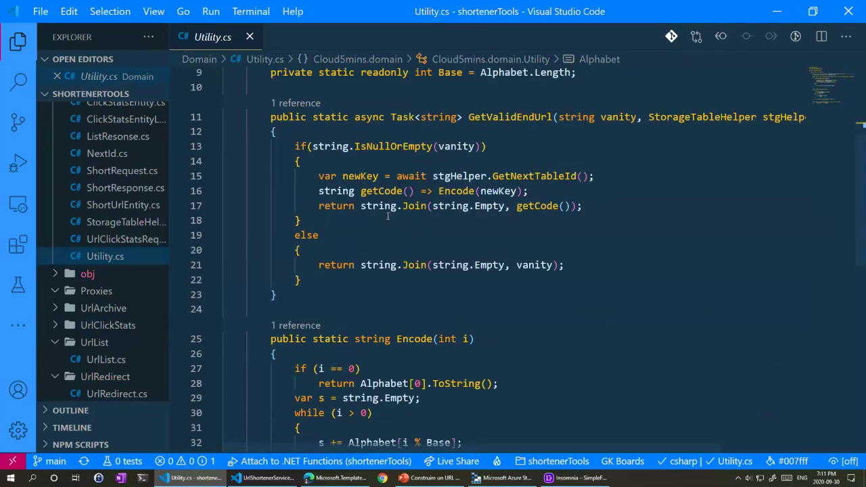
scroll(387, 216, "down", 2)
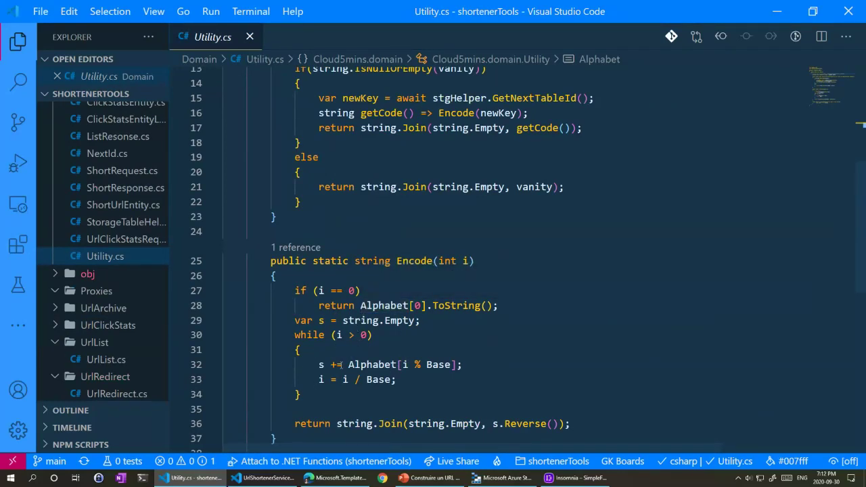
left_click_drag(336, 364, 452, 364)
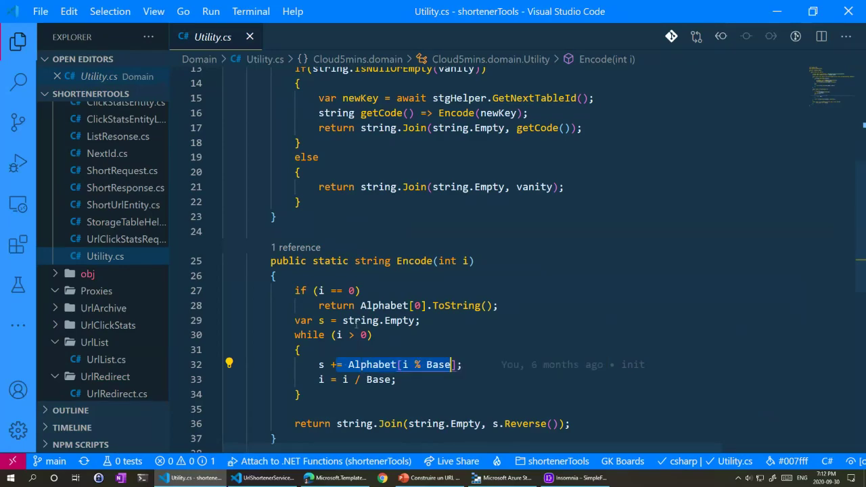
scroll(394, 302, "down", 2)
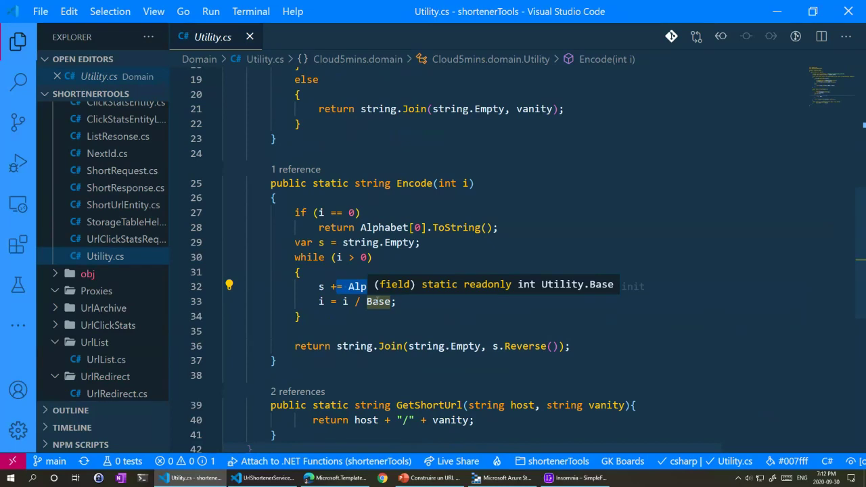
scroll(370, 299, "down", 1)
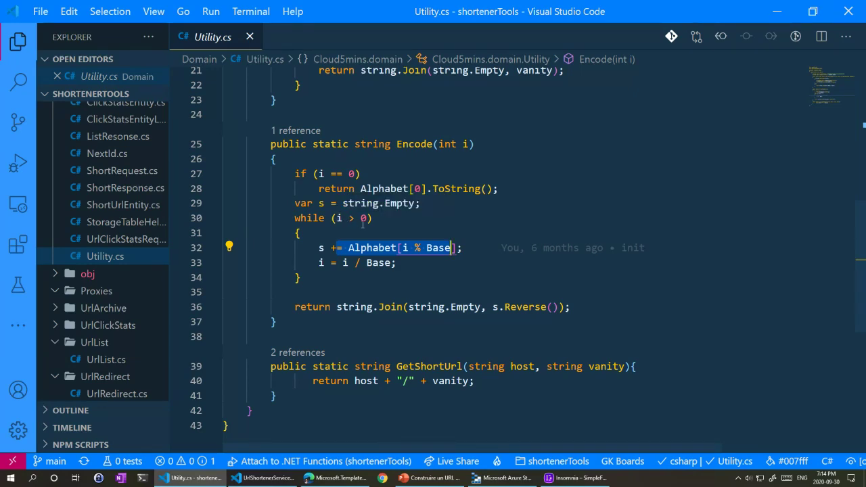
Step: Review ShortUrlEntity.cs and StorageTableHelper.cs, highlighting the Microsoft.Azure.Cosmos.Table using line, then return to the deployment
scroll(365, 223, "up", 7)
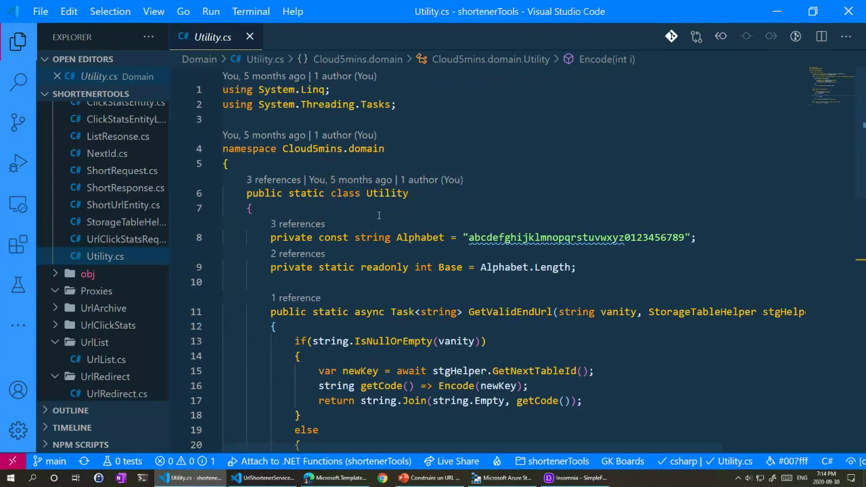
left_click(124, 205)
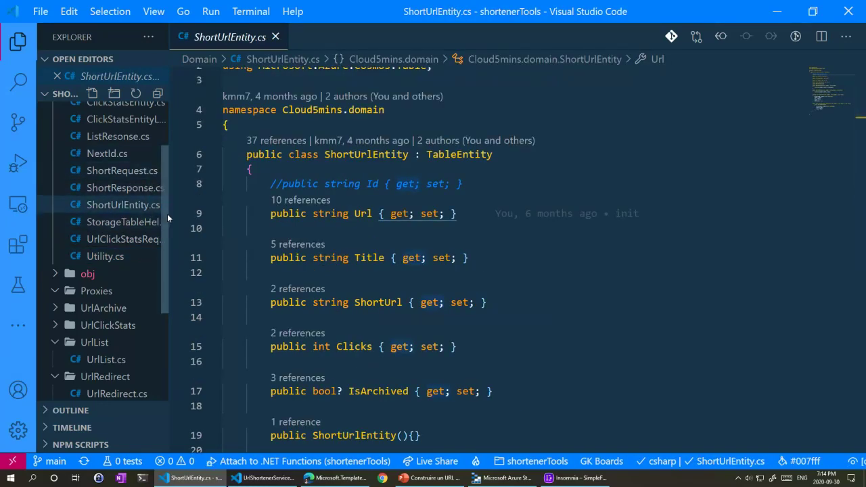
left_click(134, 222)
scroll(315, 178, "up", 10)
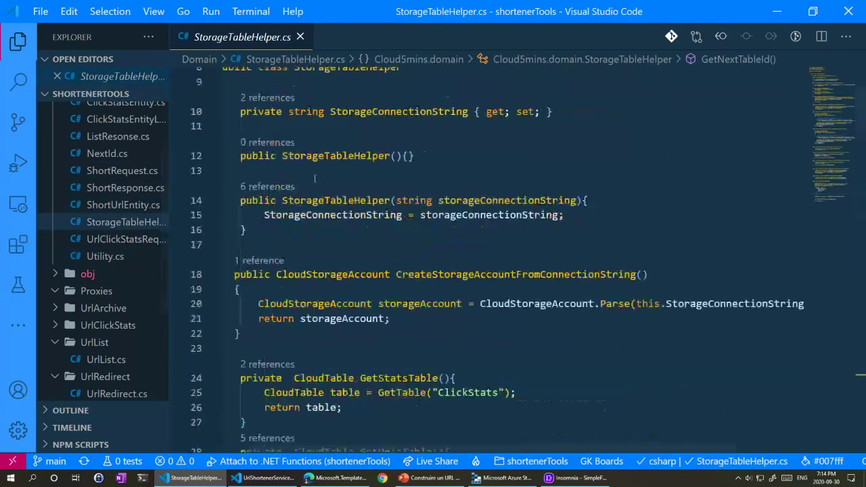
scroll(314, 178, "up", 3)
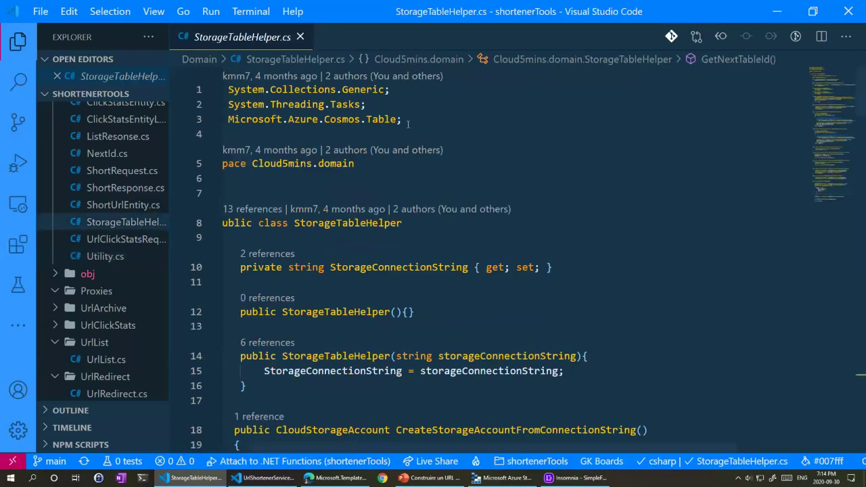
left_click_drag(405, 120, 220, 123)
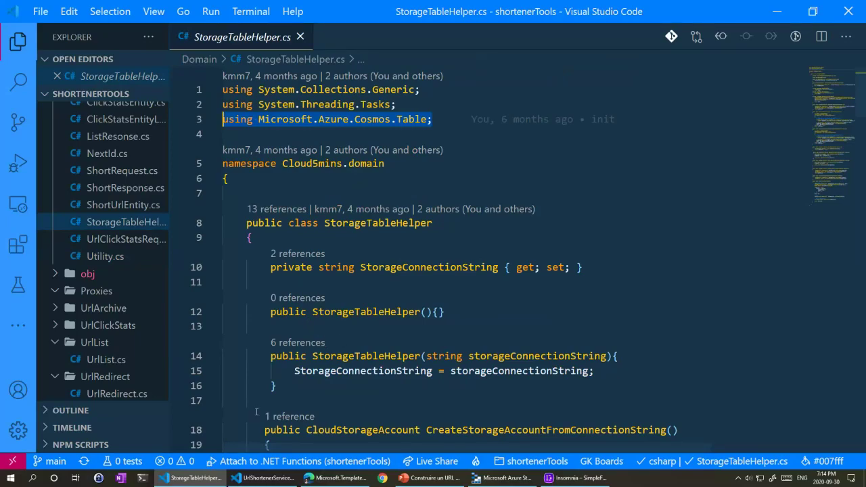
key("alt+Tab")
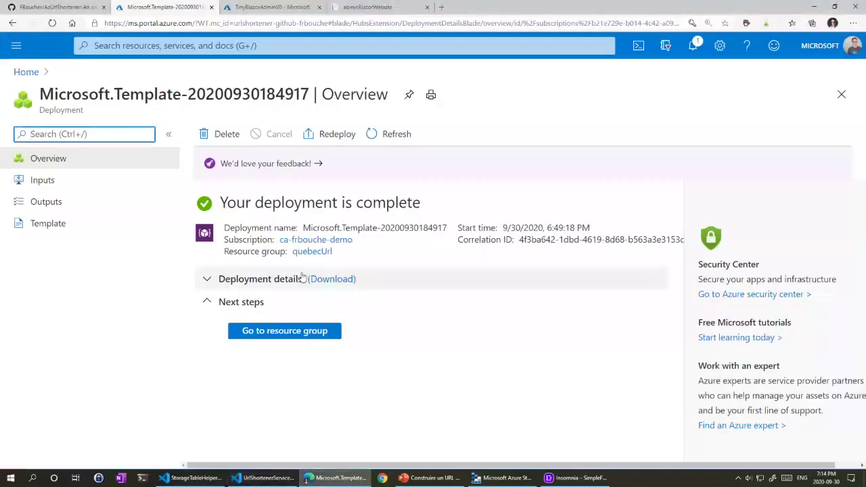
Step: Open the quebecUrl resource group and zoom the browser to 125% to see all eight resources
left_click(284, 331)
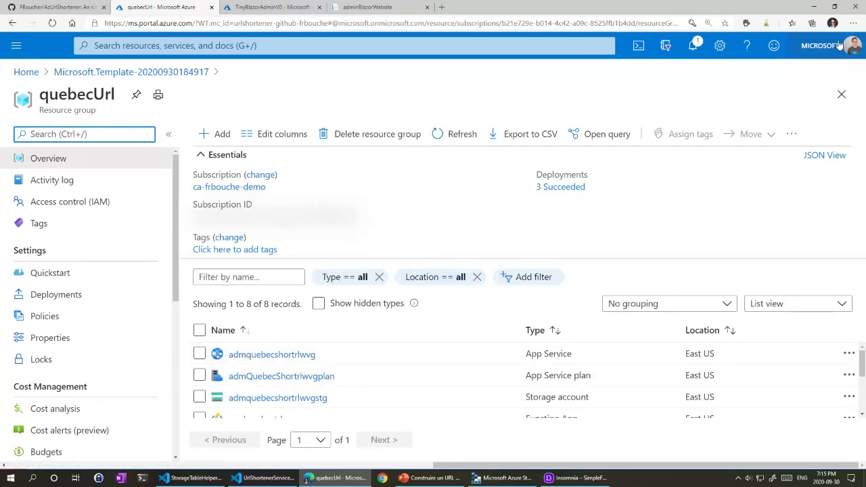
left_click(853, 23)
left_click(800, 84)
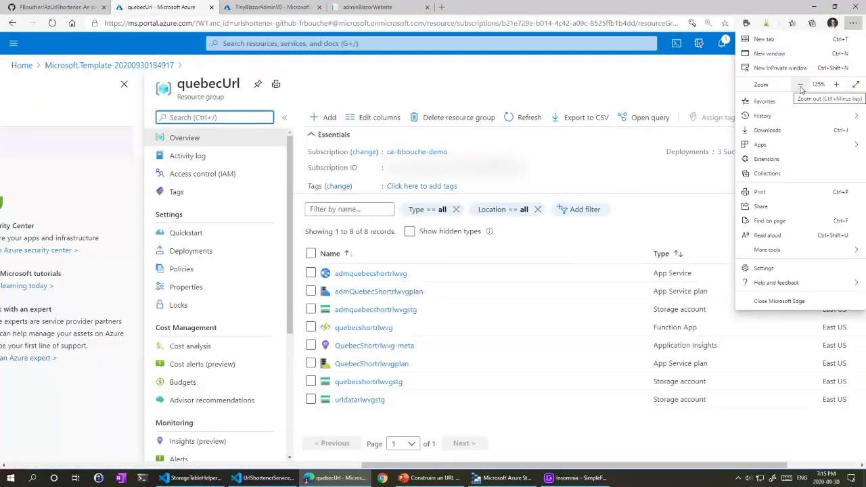
left_click(524, 101)
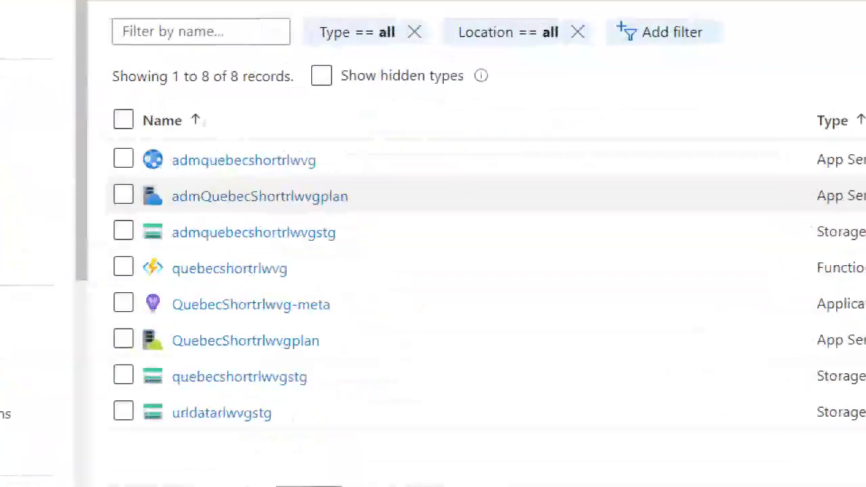
left_click_drag(428, 157, 318, 158)
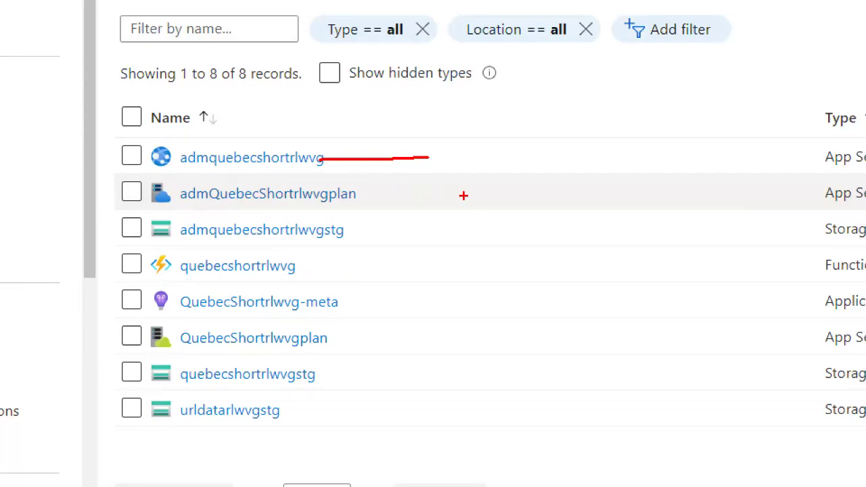
left_click_drag(464, 195, 352, 195)
left_click_drag(442, 226, 306, 223)
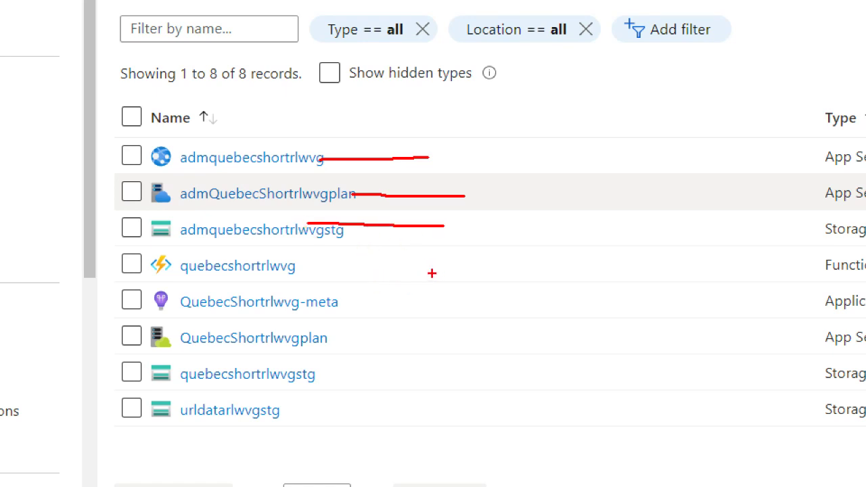
left_click_drag(431, 273, 279, 269)
left_click_drag(432, 312, 295, 313)
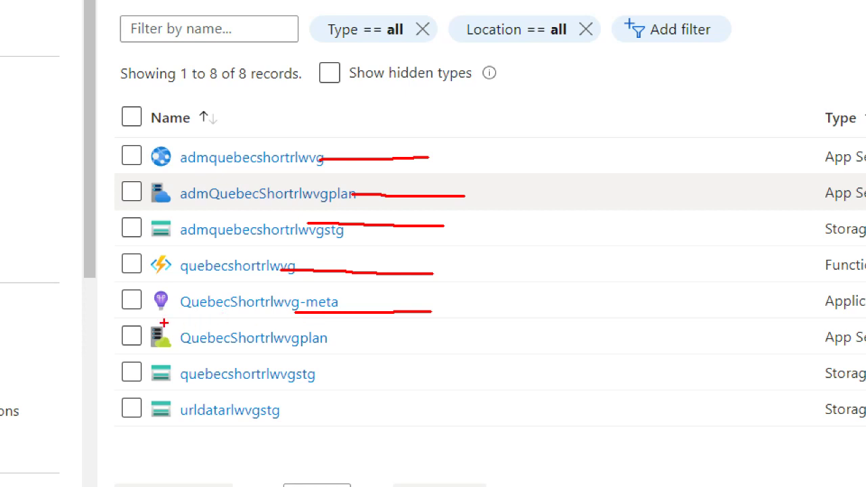
mouse_move(129, 284)
left_mouse_down()
mouse_move(111, 285)
mouse_move(109, 312)
mouse_move(126, 323)
mouse_move(138, 317)
left_mouse_up()
left_click_drag(402, 345, 347, 344)
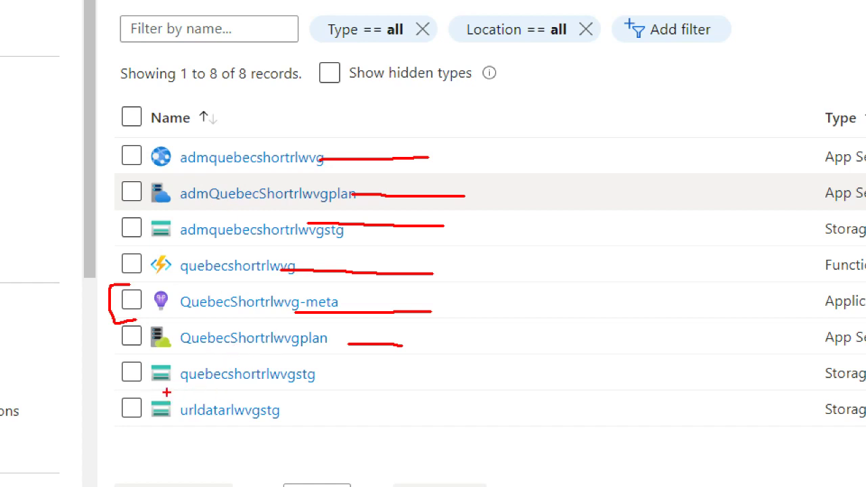
mouse_move(167, 392)
left_mouse_down()
mouse_move(322, 430)
mouse_move(157, 430)
left_mouse_up()
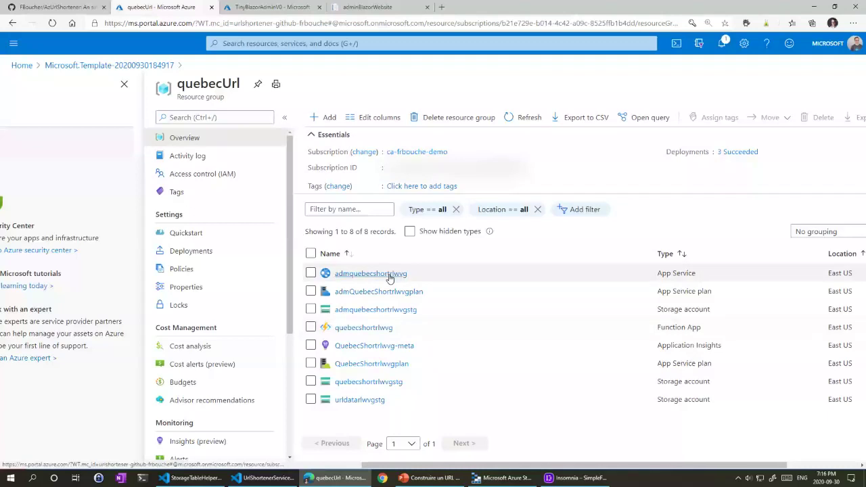
Step: Open the admquebecshortrlwvg App Service's admin site URL and go to its login page
left_click(353, 242)
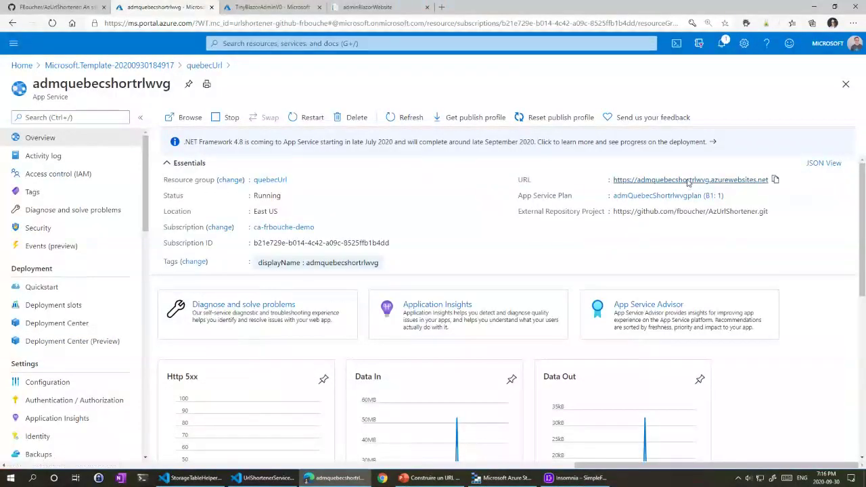
left_click(497, 165)
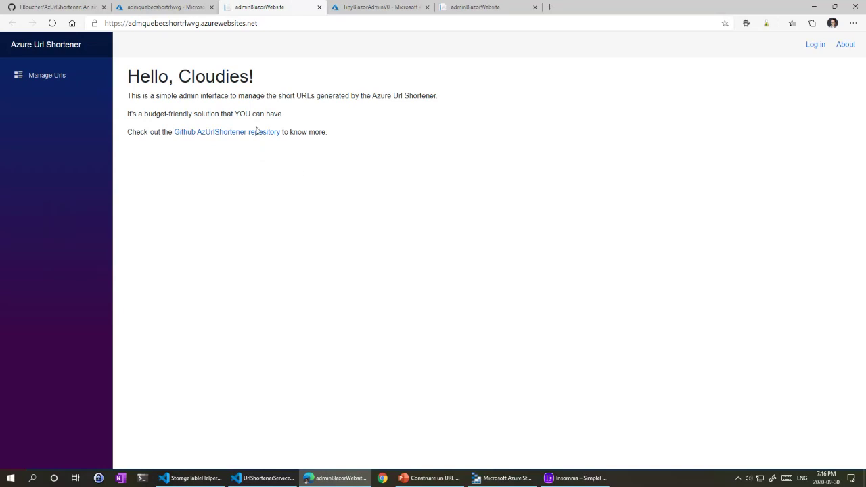
left_click(814, 46)
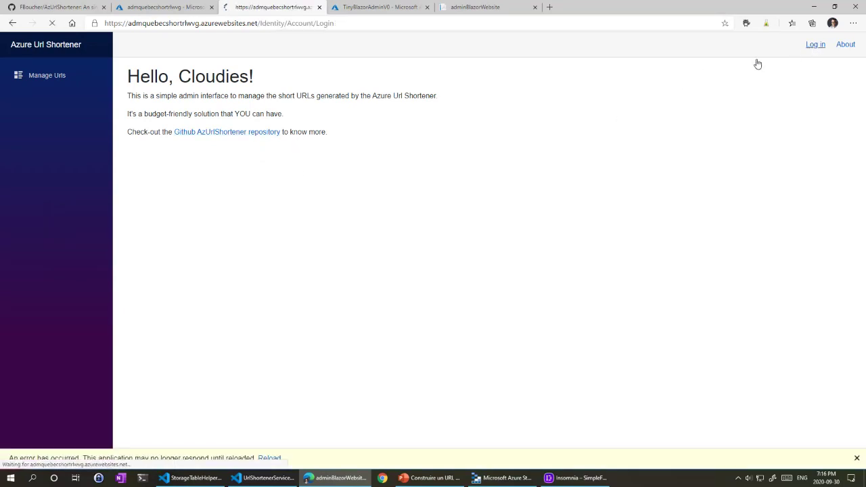
Step: Fill in the saved account e-mail and the password, and submit the login form
left_click(244, 153)
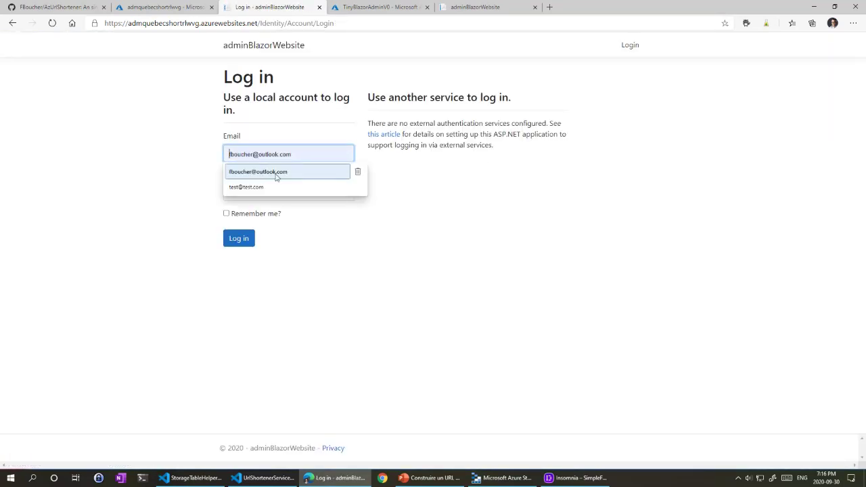
left_click(276, 171)
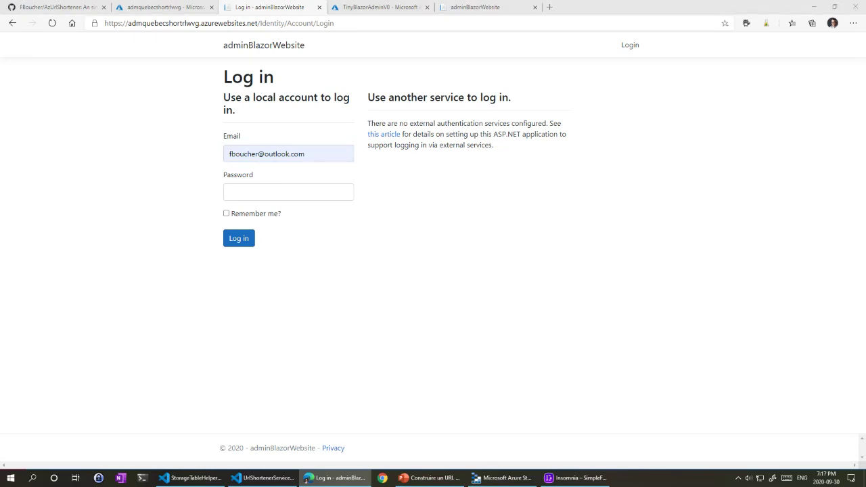
left_click(236, 193)
key("ctrl+v")
left_click(239, 239)
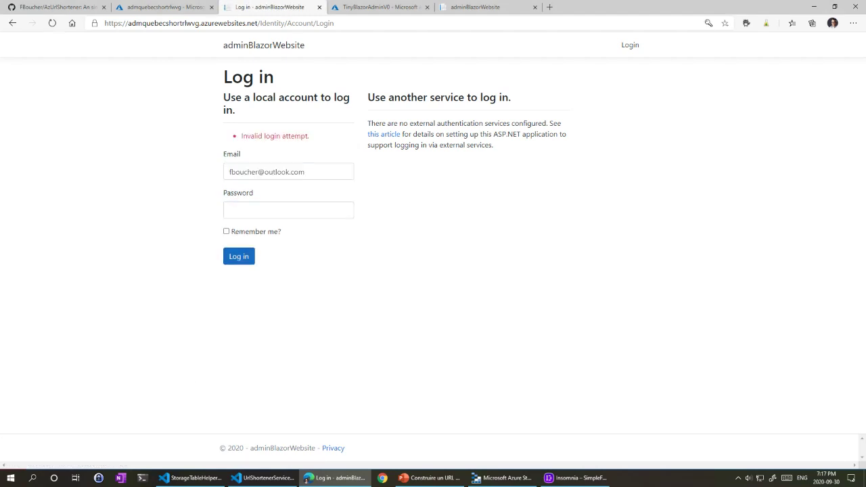
left_click(229, 170)
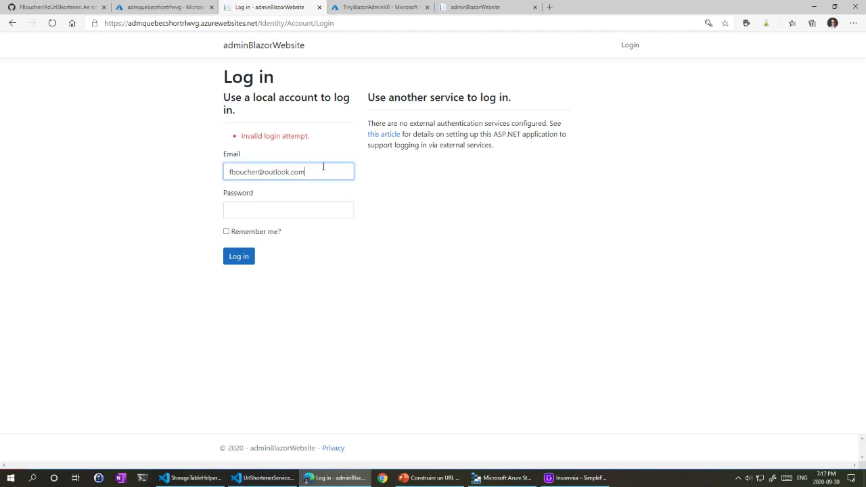
left_click(295, 209)
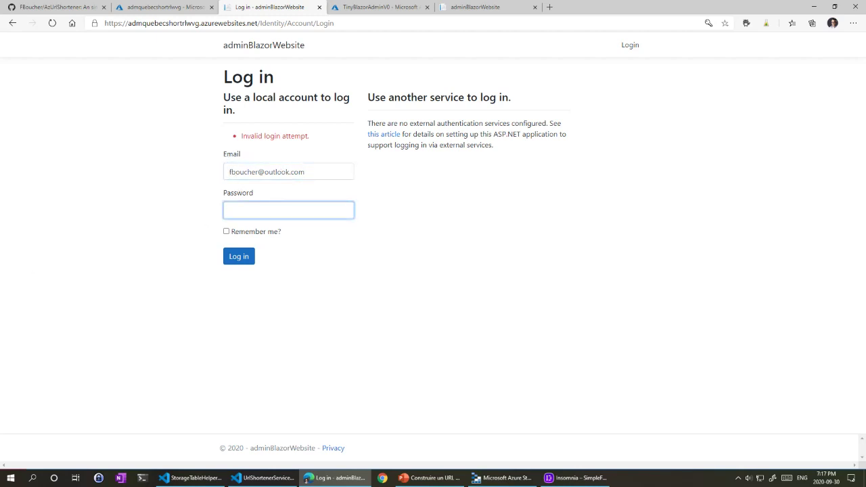
Step: Re-enter the account password, first pasted then retyped, and resubmit the login
key("alt+Tab")
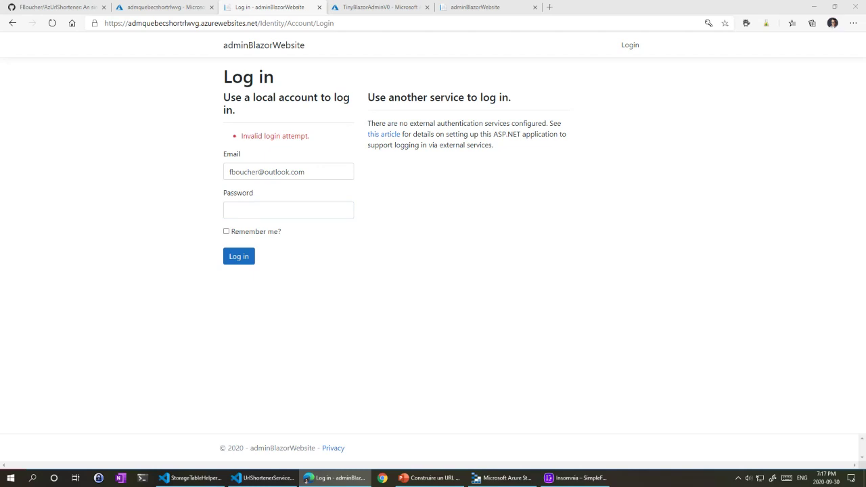
key("super")
type("not")
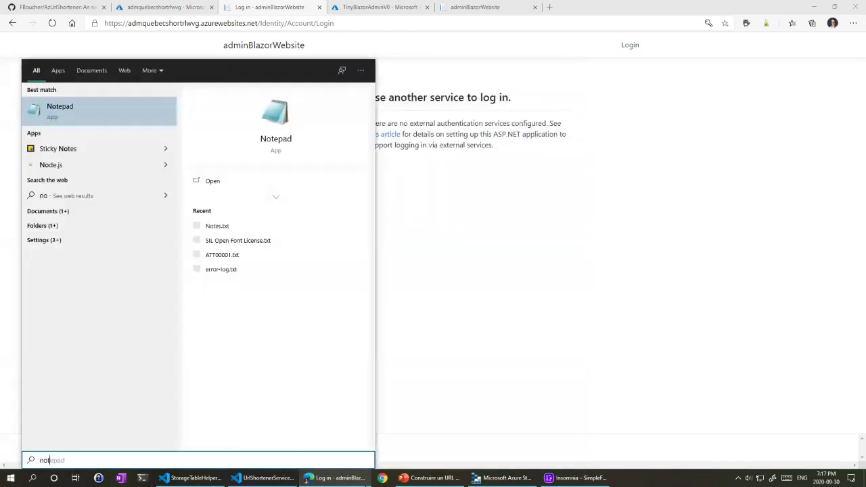
key("Escape")
mouse_move(335, 478)
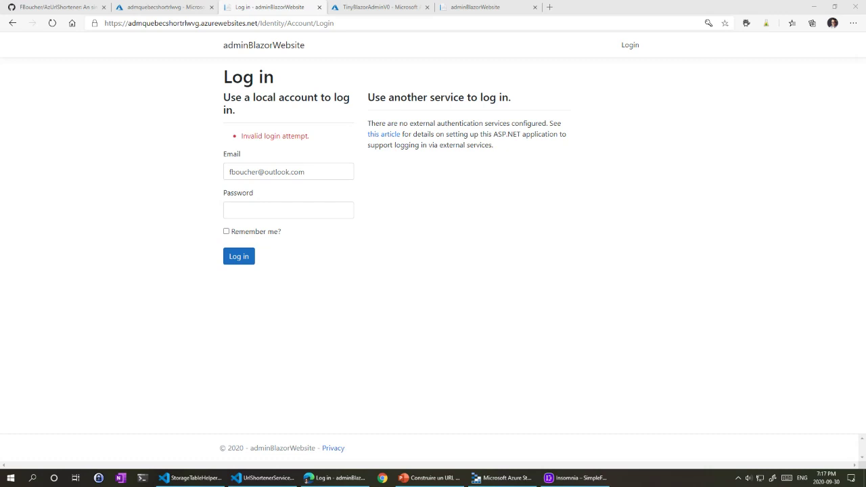
left_click(267, 211)
key("ctrl+v")
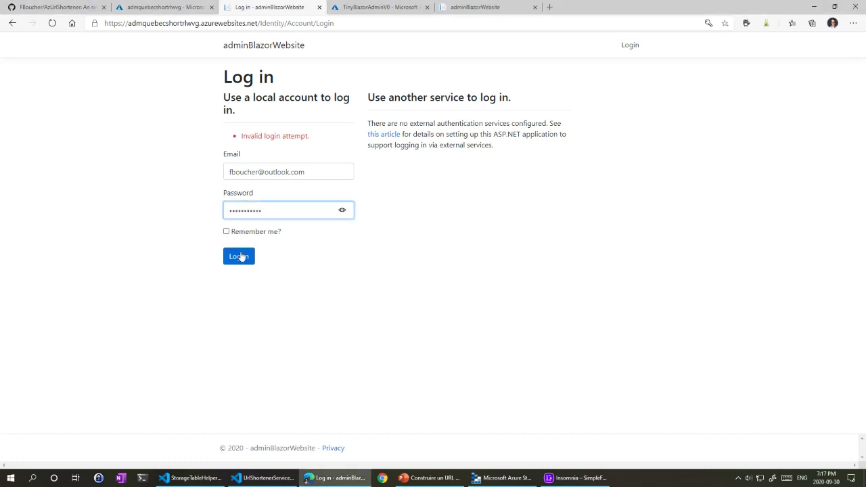
left_click(240, 257)
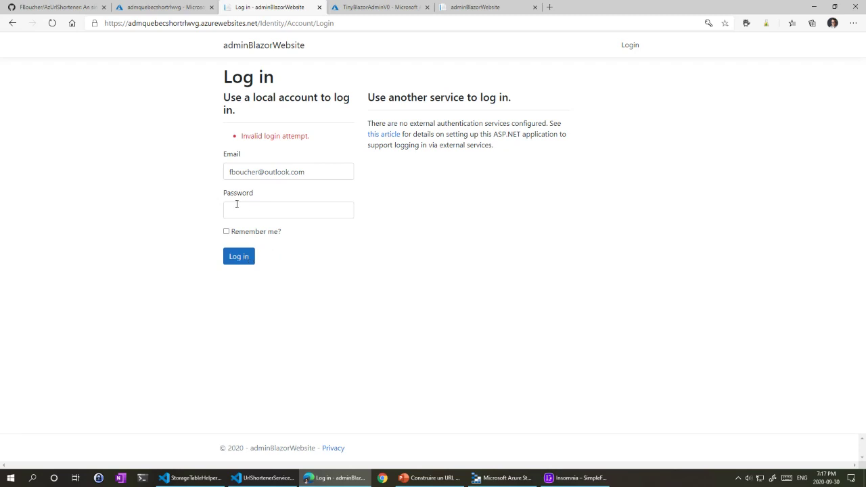
left_click(256, 212)
type("****")
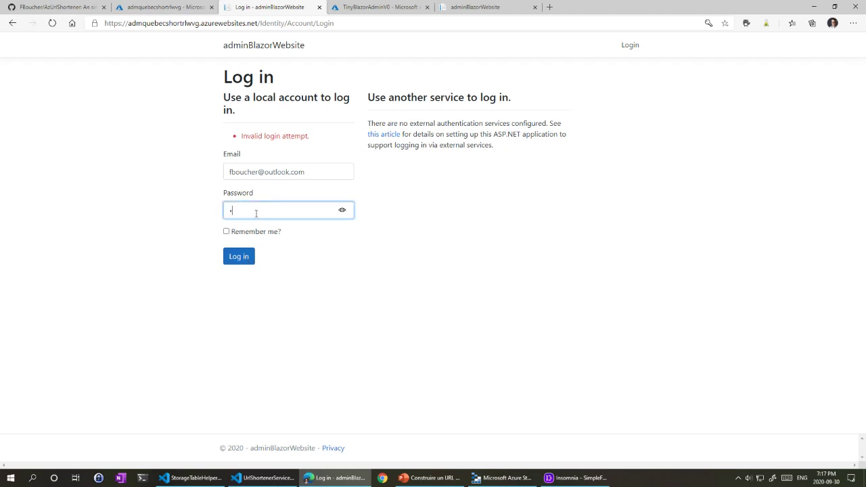
type("********")
key("Return")
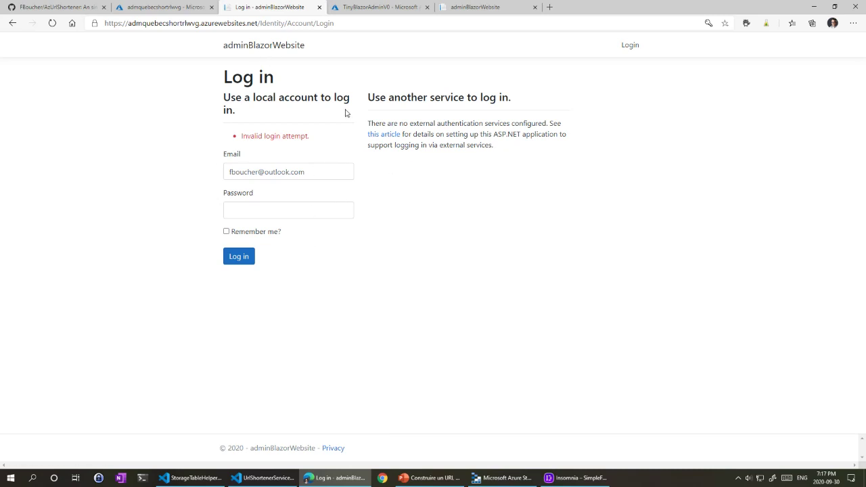
Step: Open the Configuration settings of the admquebecshortrlwvg App Service
left_click(371, 7)
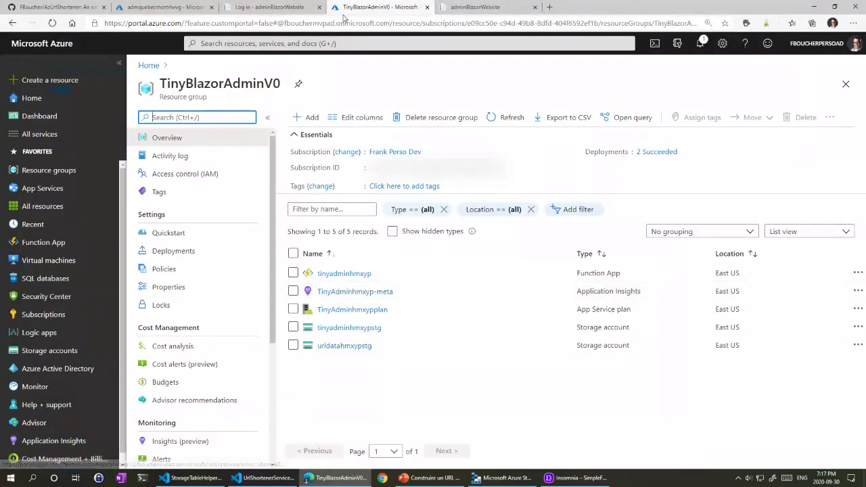
left_click(189, 7)
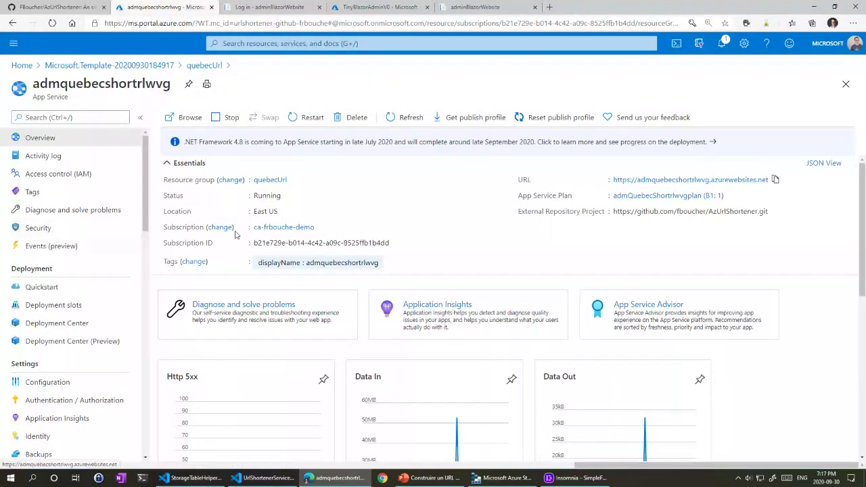
scroll(115, 245, "down", 3)
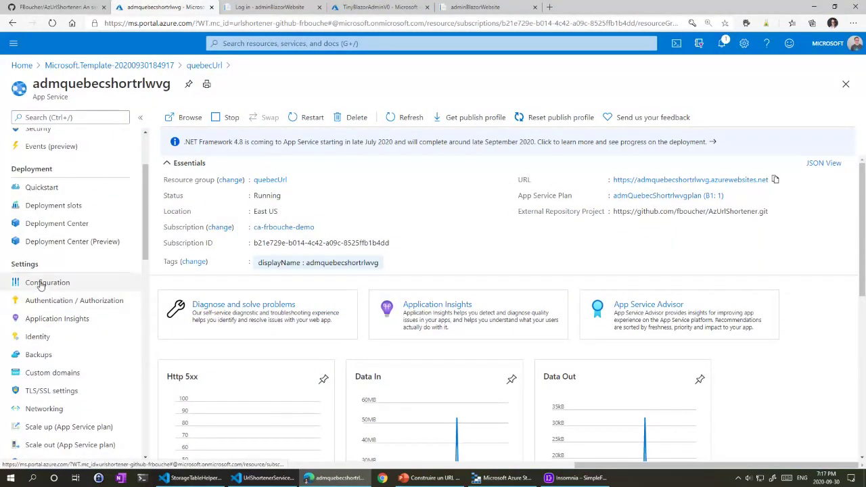
left_click(76, 284)
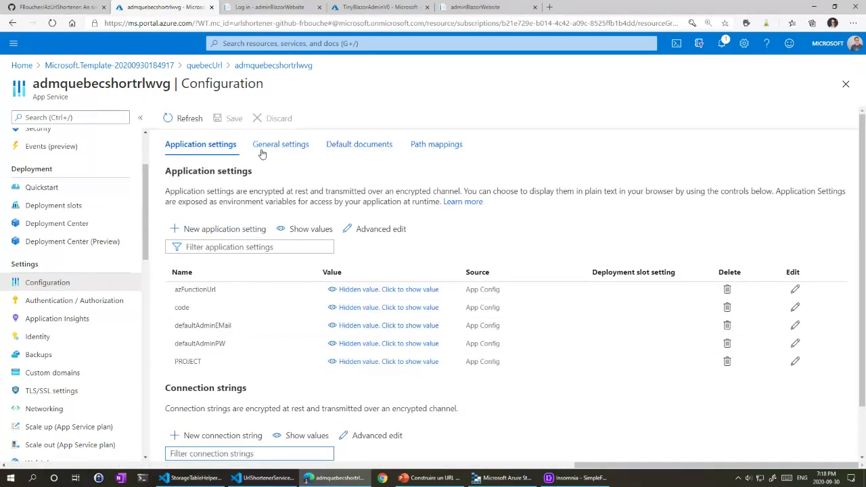
Step: Reveal the azFunctionUrl, code, defaultAdminEMail and defaultAdminPW setting values
scroll(286, 285, "down", 1)
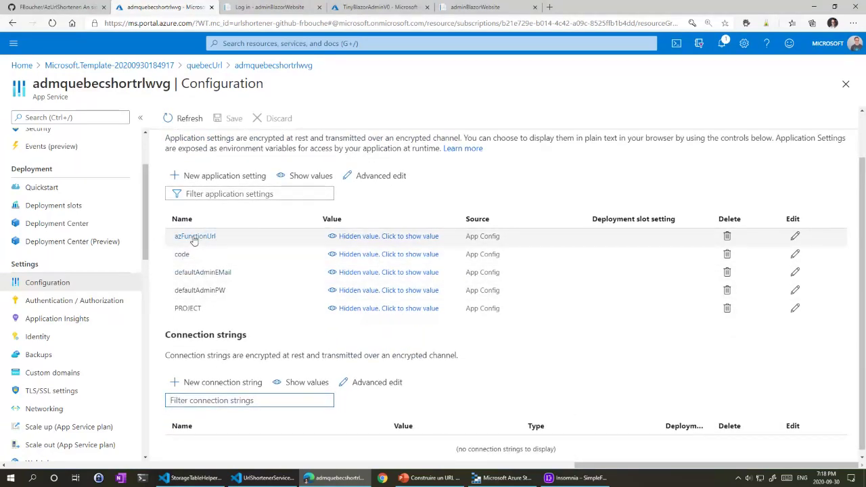
left_click(332, 240)
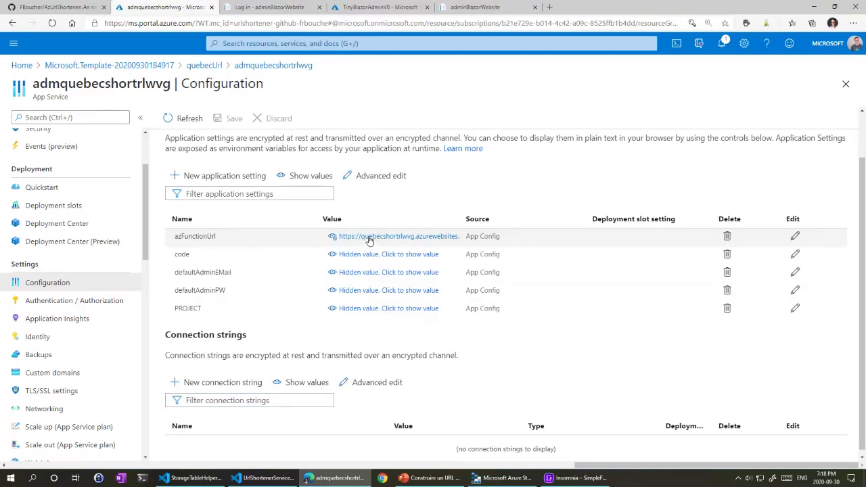
left_click(332, 255)
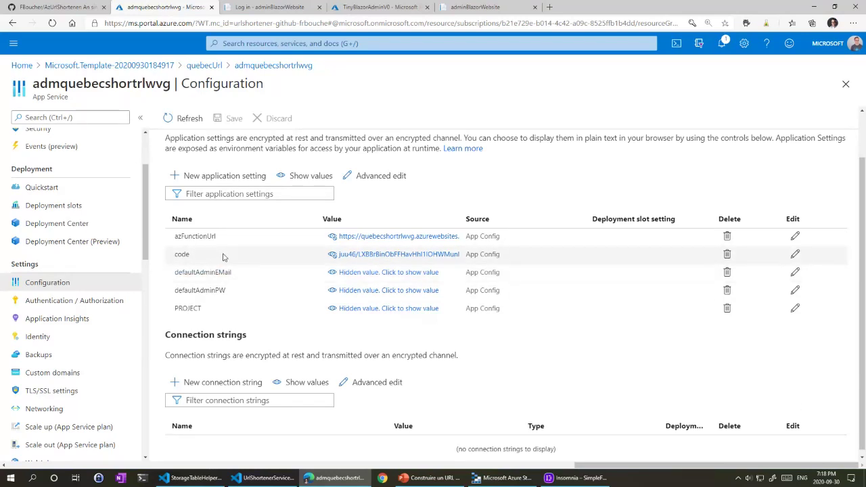
left_click(332, 272)
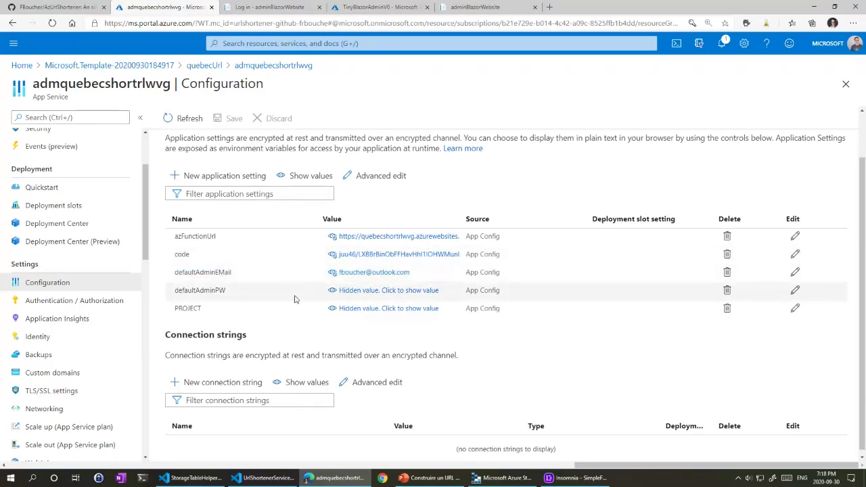
left_click(332, 291)
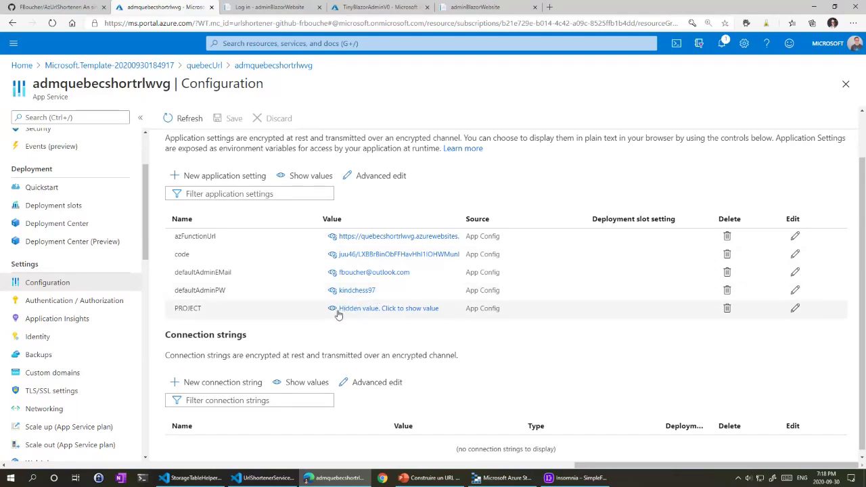
left_click(406, 276)
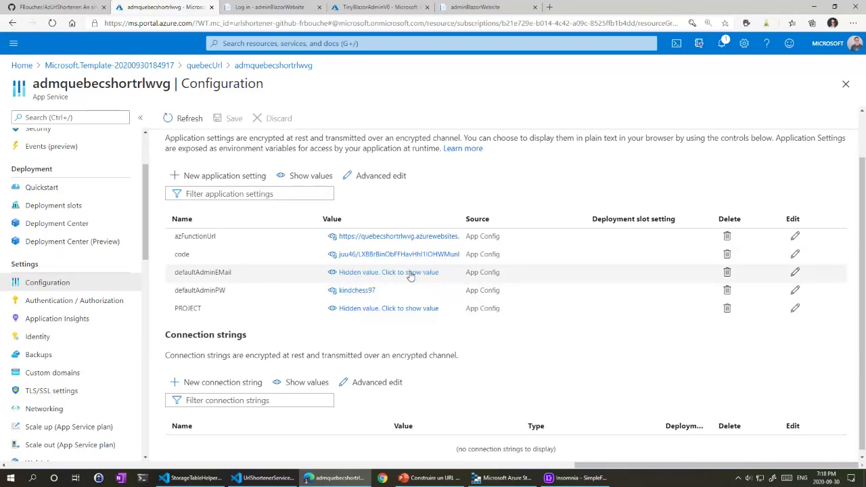
left_click(401, 277)
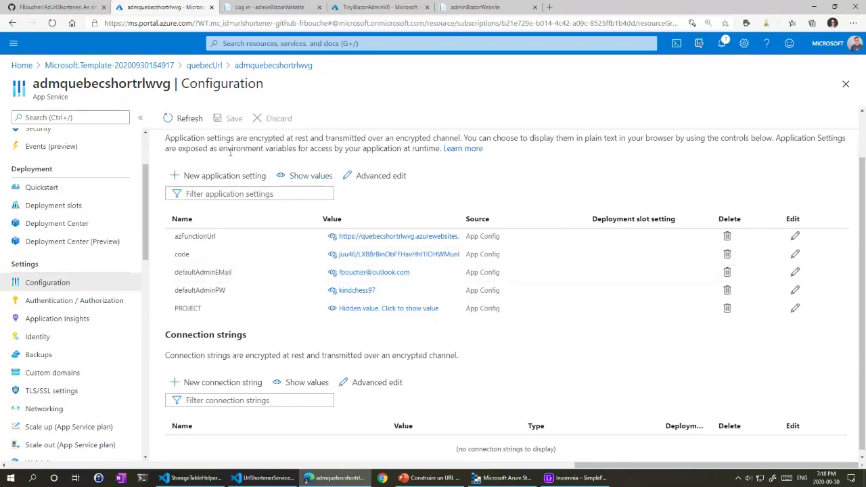
Step: Copy the default admin e-mail from the Advanced edit JSON into the login Email field
left_click(378, 176)
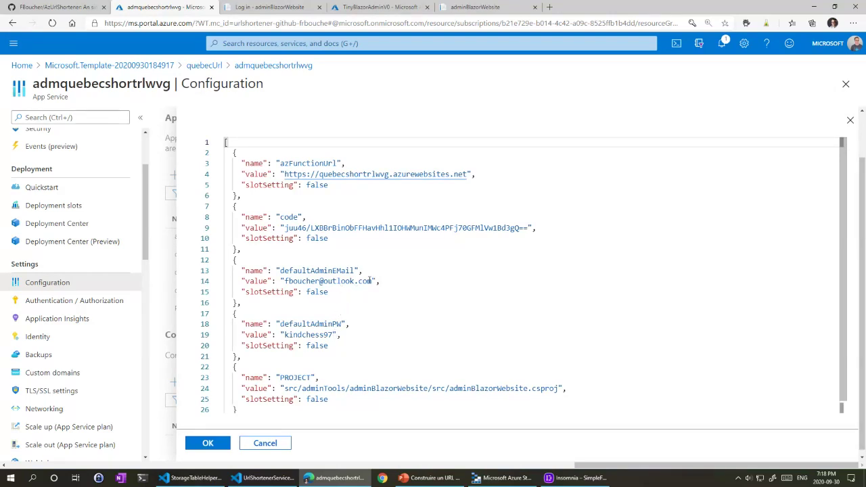
left_click_drag(373, 280, 285, 282)
key("ctrl+c")
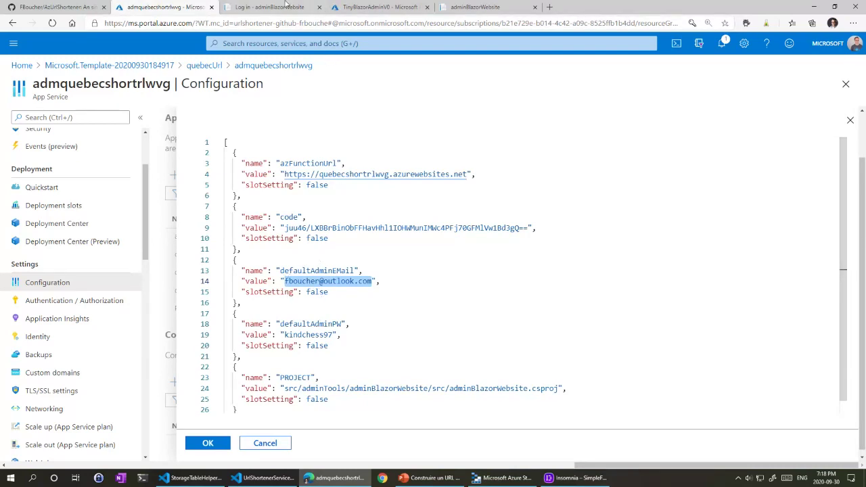
left_click(269, 6)
left_click_drag(316, 173, 191, 171)
key("ctrl+v")
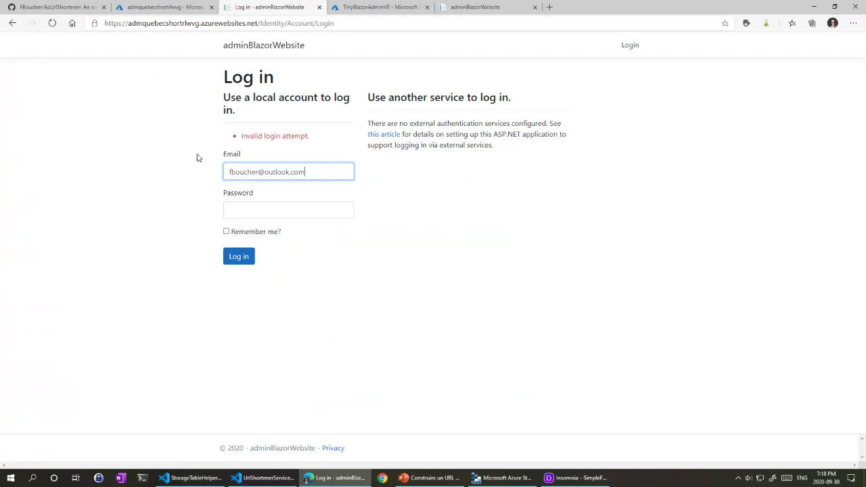
Step: Copy the default admin password from the JSON into the Password field and submit the login
left_click(201, 10)
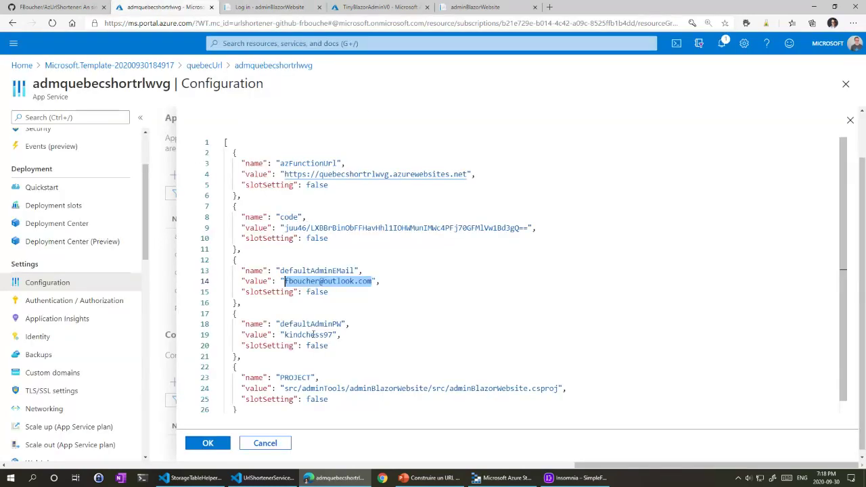
double_click(314, 334)
key("ctrl+c")
left_click(269, 6)
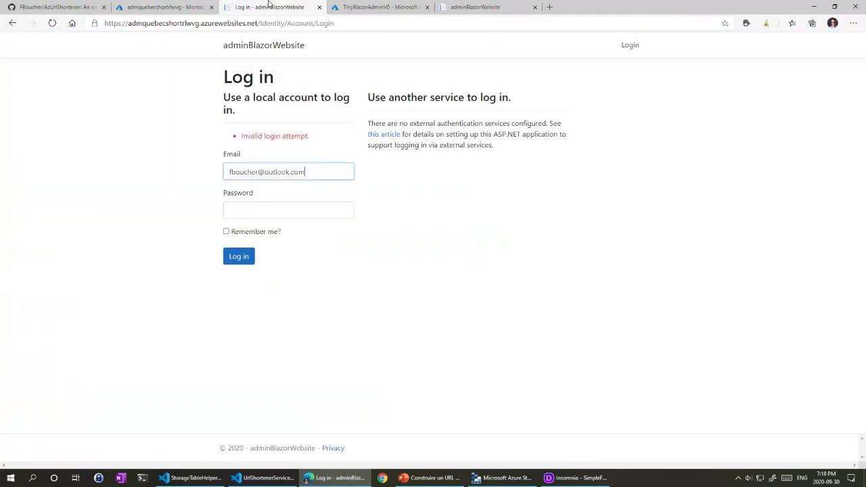
left_click(275, 209)
key("ctrl+v")
left_click(240, 257)
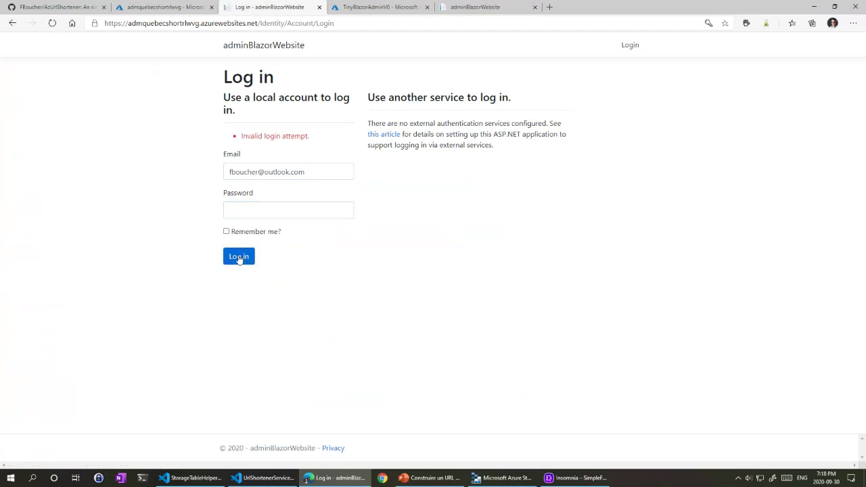
Step: Open and close the browser developer tools, then view the adminBlazorWebsite's Manage Urls list
key("F12")
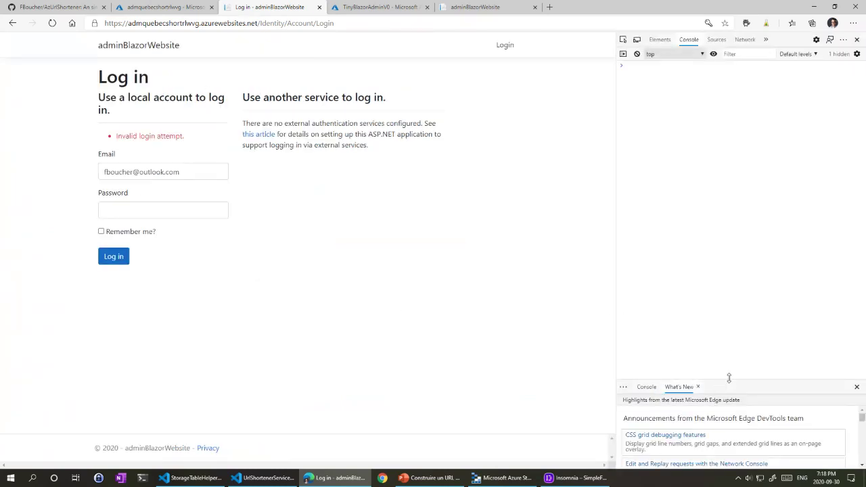
left_click_drag(728, 377, 731, 188)
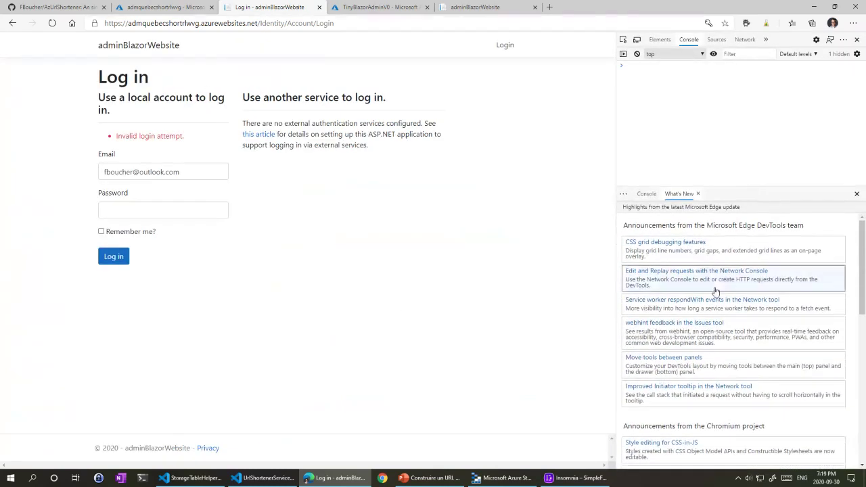
scroll(717, 317, "down", 10)
scroll(703, 338, "up", 9)
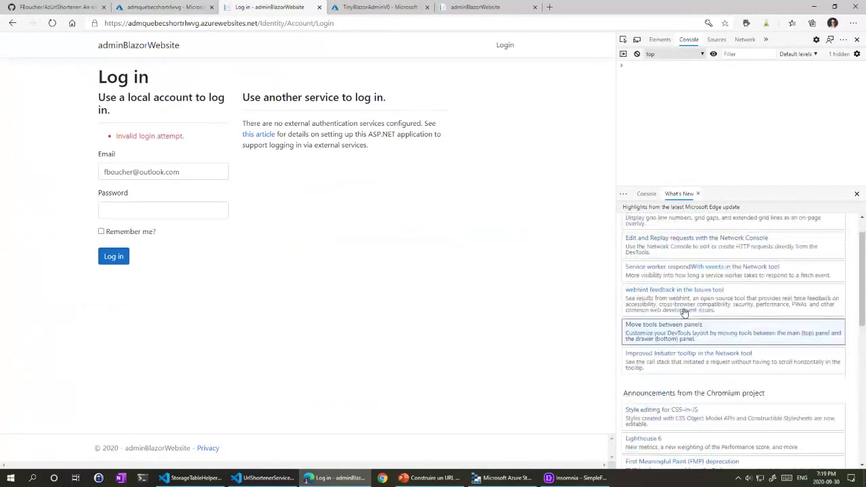
scroll(684, 312, "up", 2)
left_click_drag(711, 187, 710, 327)
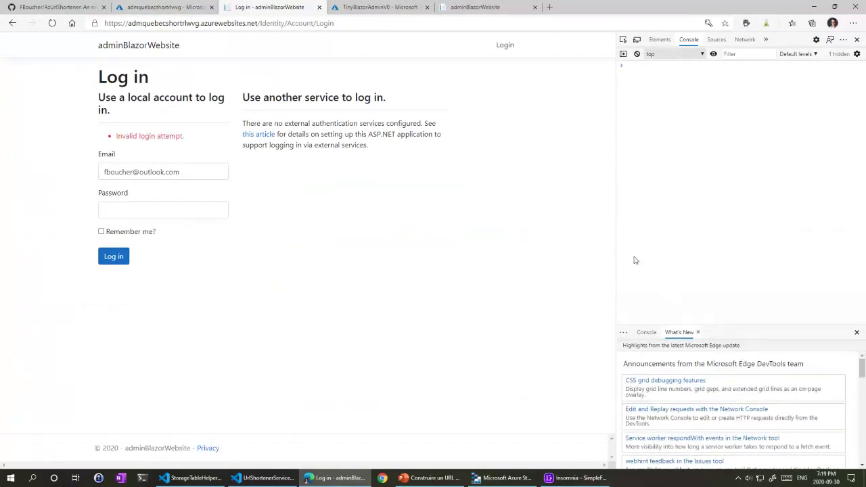
left_click(855, 40)
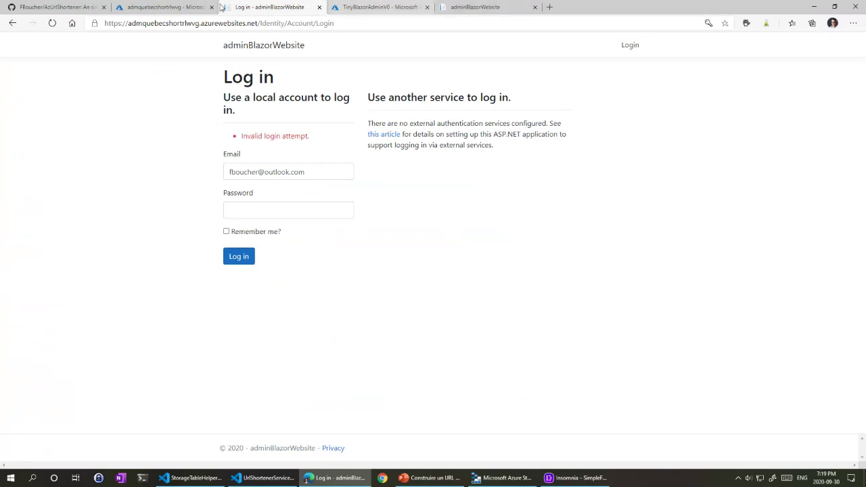
left_click(480, 6)
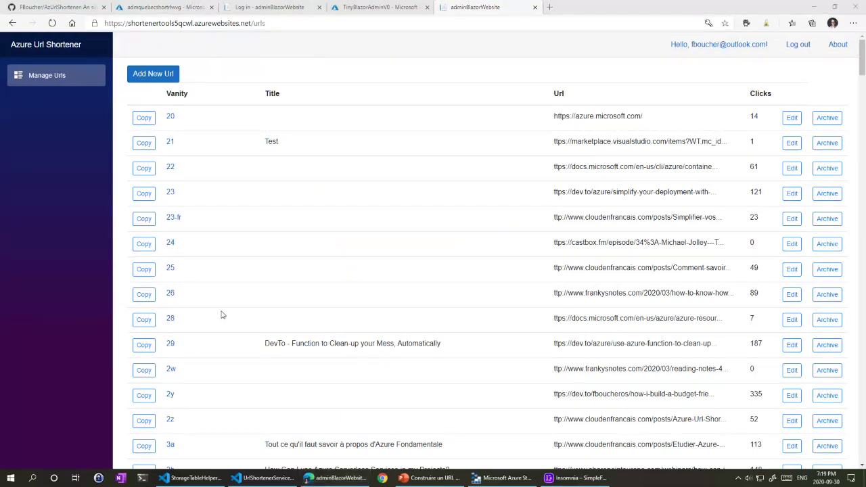
Step: Cancel the Advanced edit JSON panel and widen the Value column to show full setting values
left_click(157, 9)
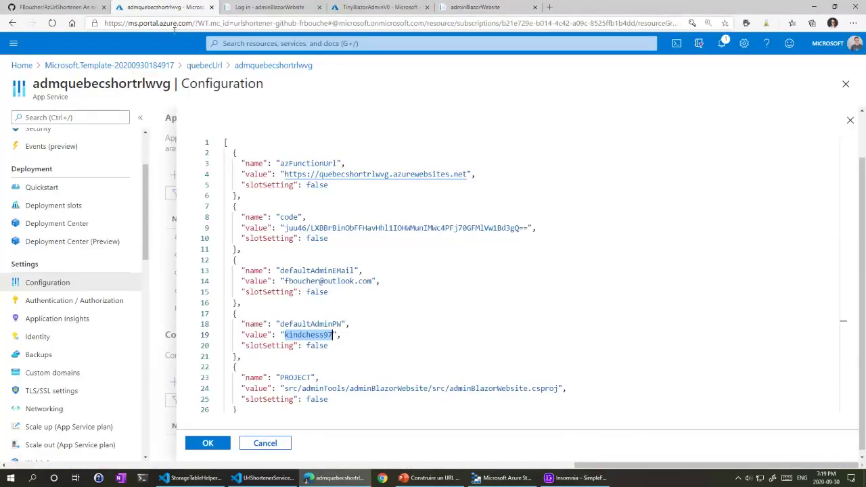
left_click(269, 445)
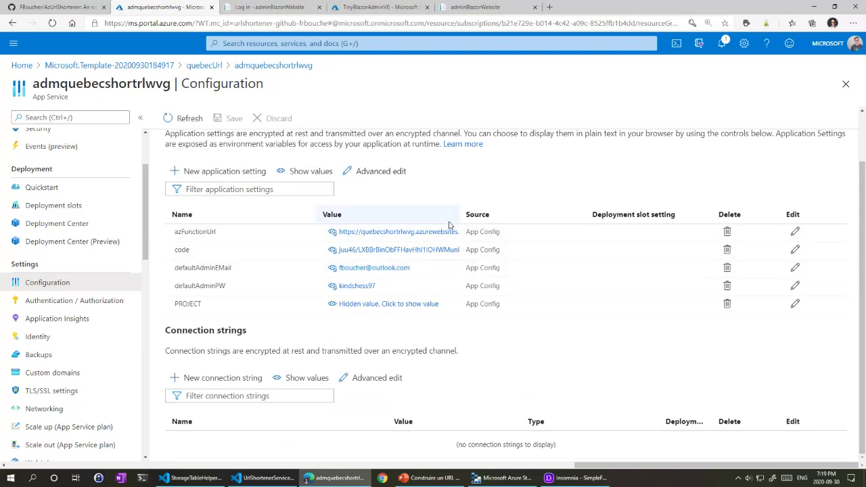
left_click_drag(467, 215, 570, 214)
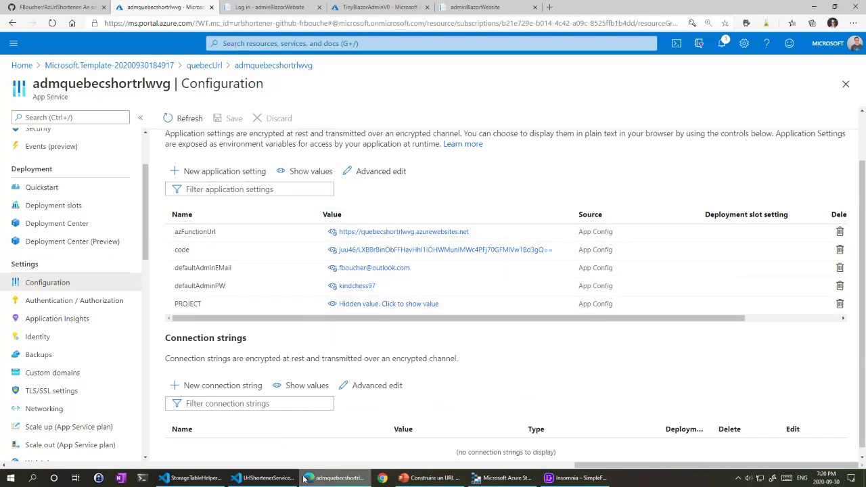
mouse_move(303, 479)
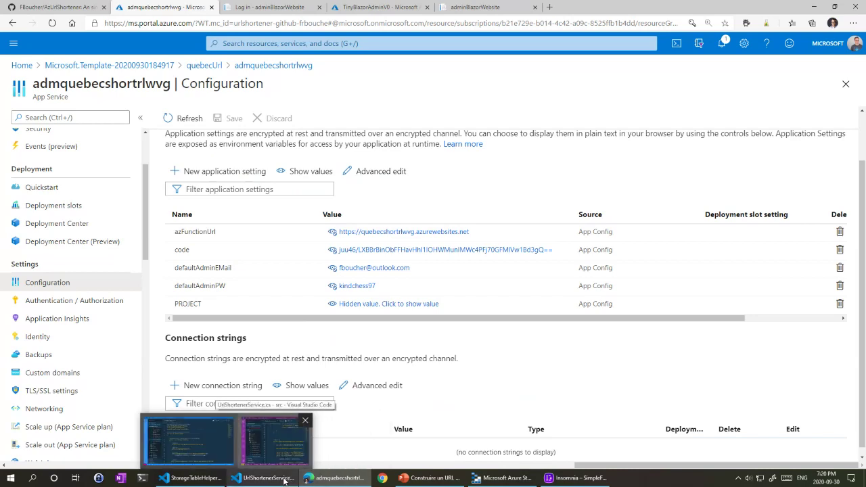
Step: Review the UrlShortenerService StorageTableHelper code, highlighting the url variable on line 72
left_click(284, 479)
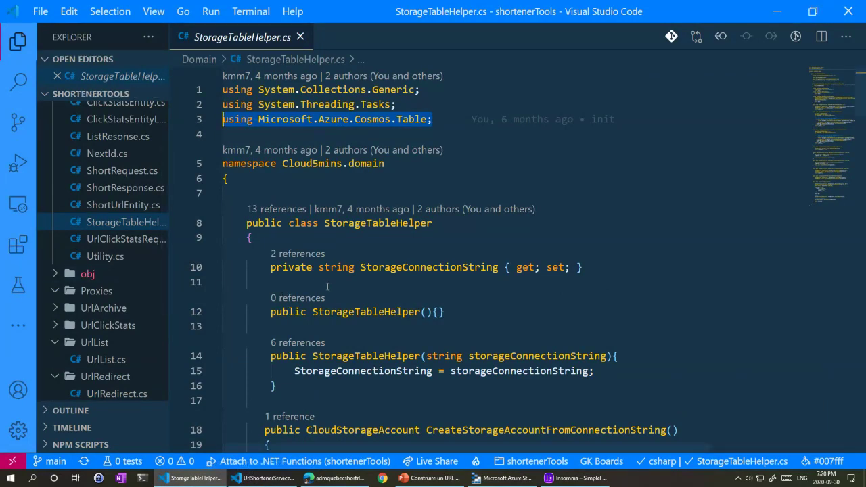
left_click(283, 477)
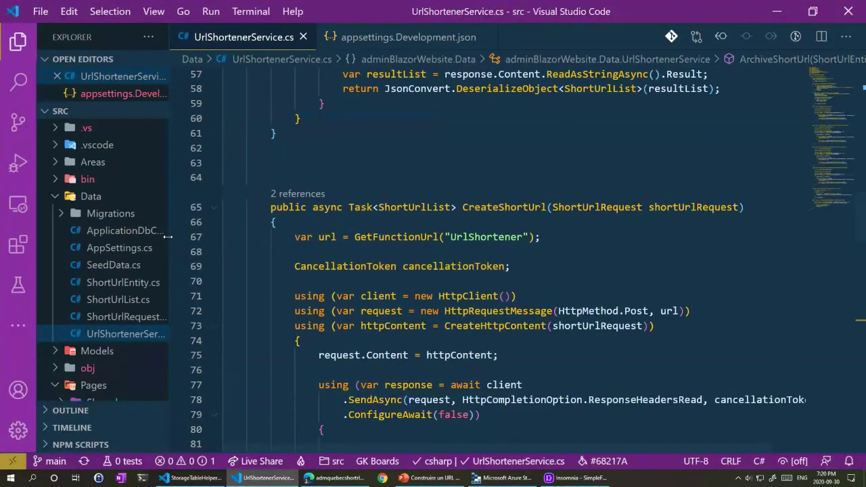
left_click_drag(172, 236, 250, 235)
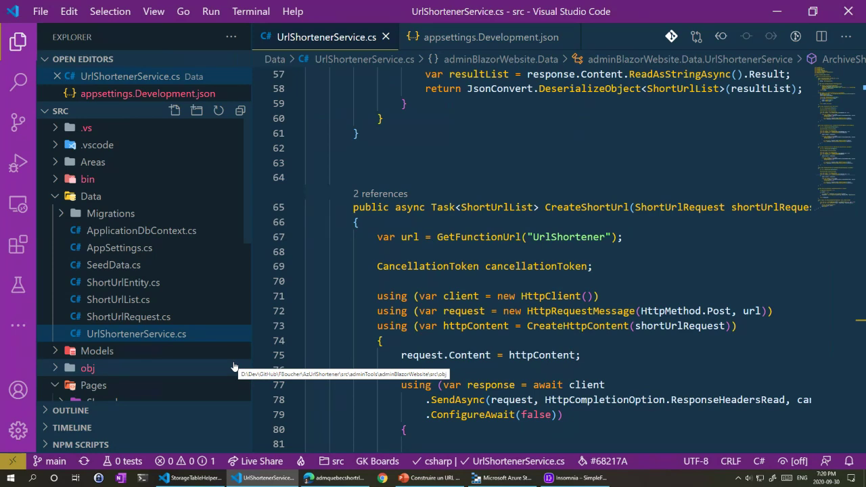
scroll(475, 238, "down", 2)
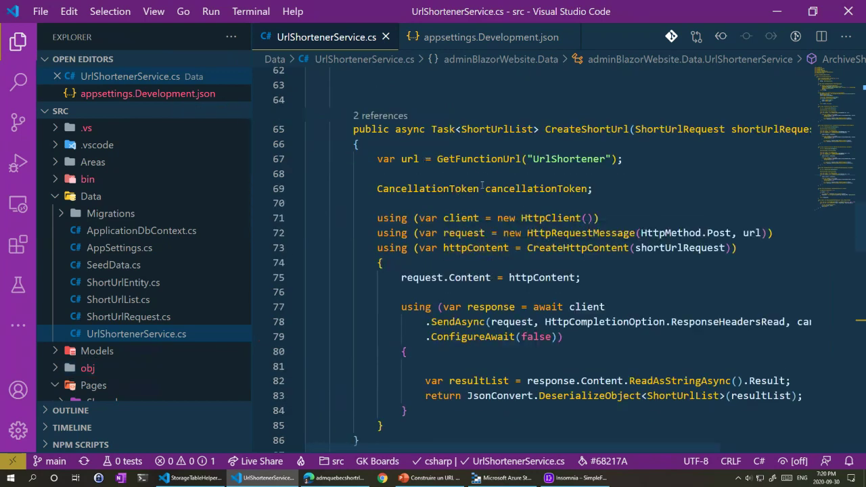
scroll(462, 214, "down", 2)
left_click_drag(534, 155, 732, 155)
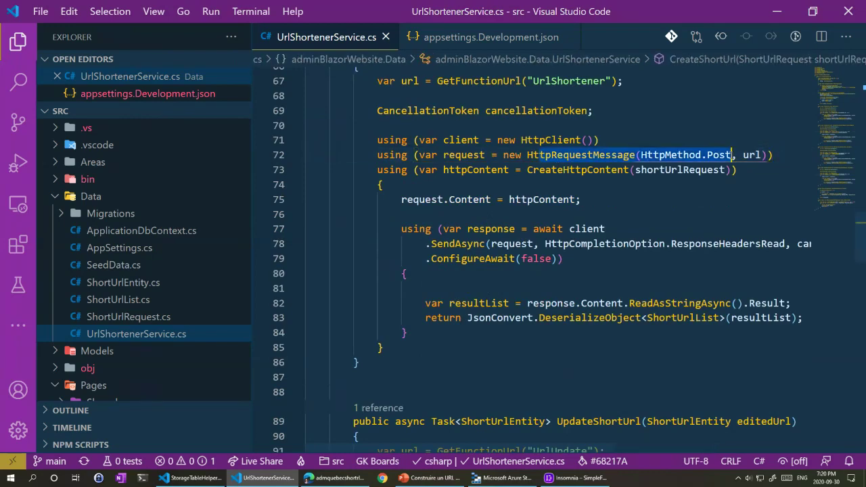
left_click(761, 155)
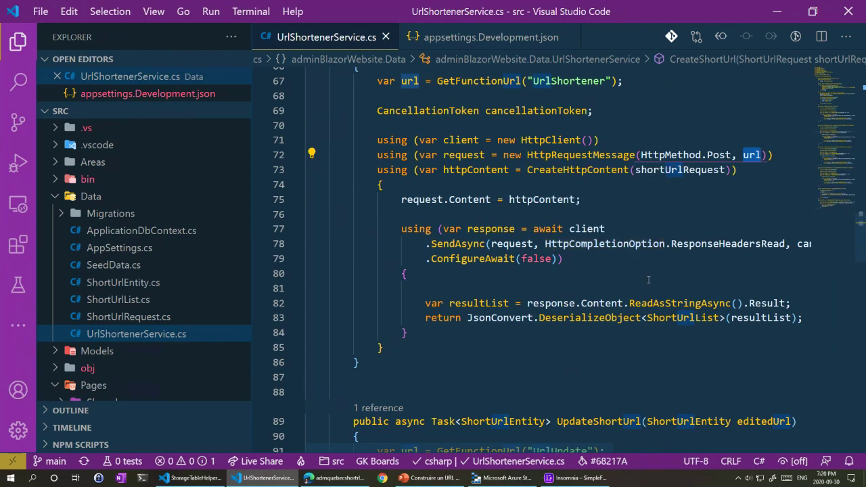
Step: Open ShortUrlList.cs and Urls.razor, highlight the UpdateShortUrl(editedUrl) call on line 135, then minimize
left_click(119, 299)
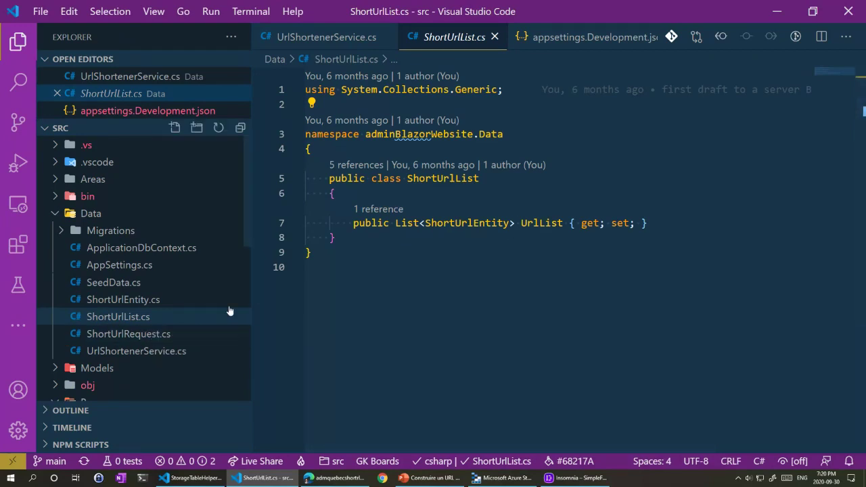
scroll(125, 265, "down", 5)
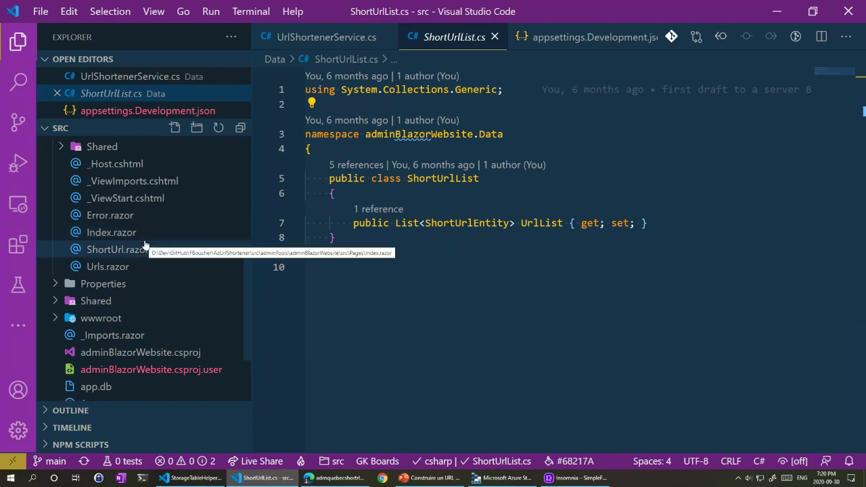
left_click(121, 269)
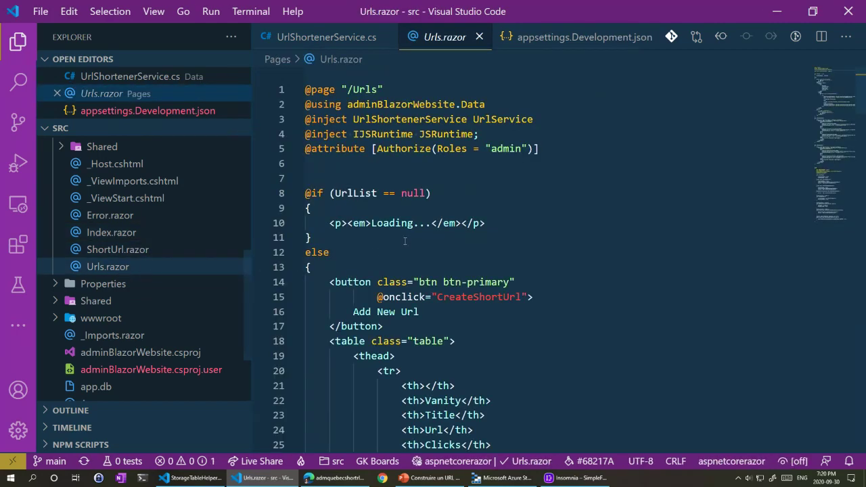
scroll(424, 249, "down", 5)
scroll(424, 248, "down", 20)
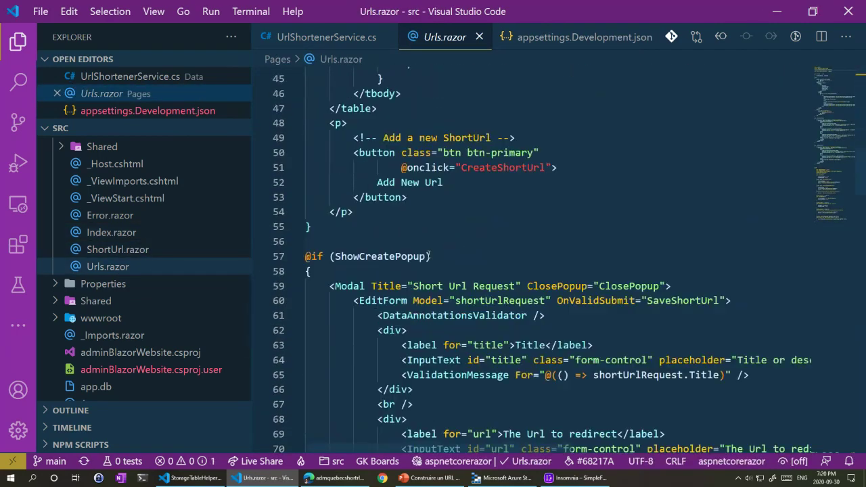
scroll(428, 257, "down", 13)
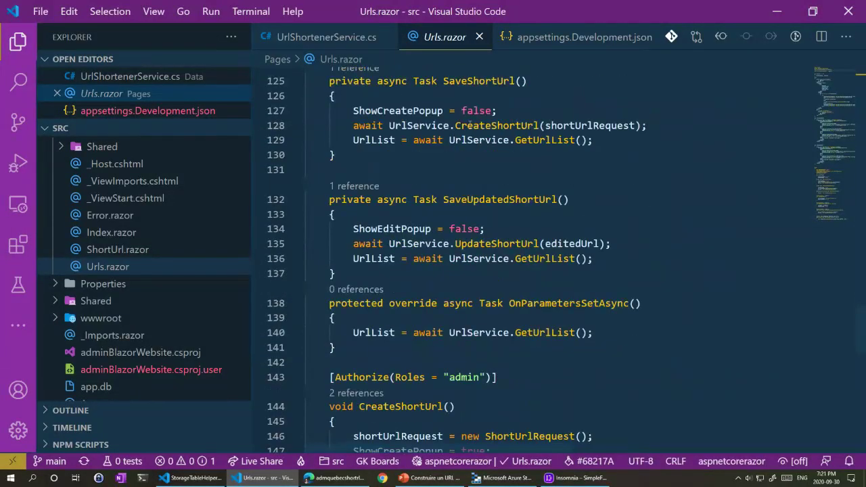
left_click(485, 242)
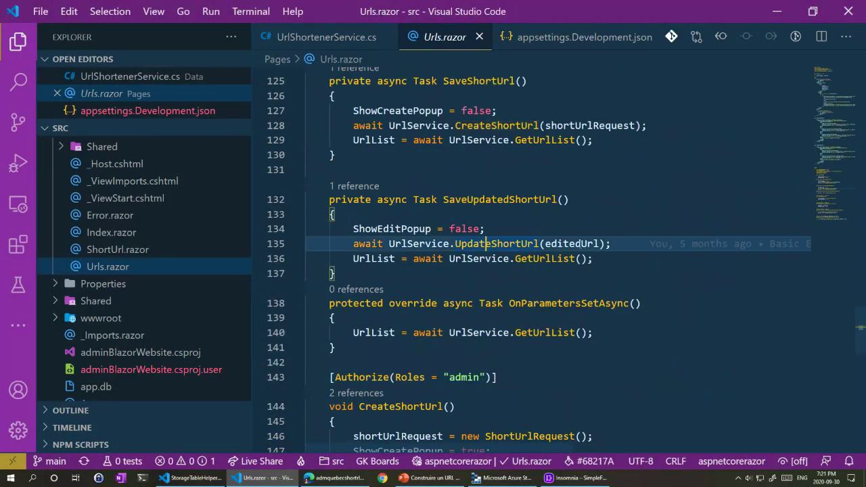
double_click(573, 244)
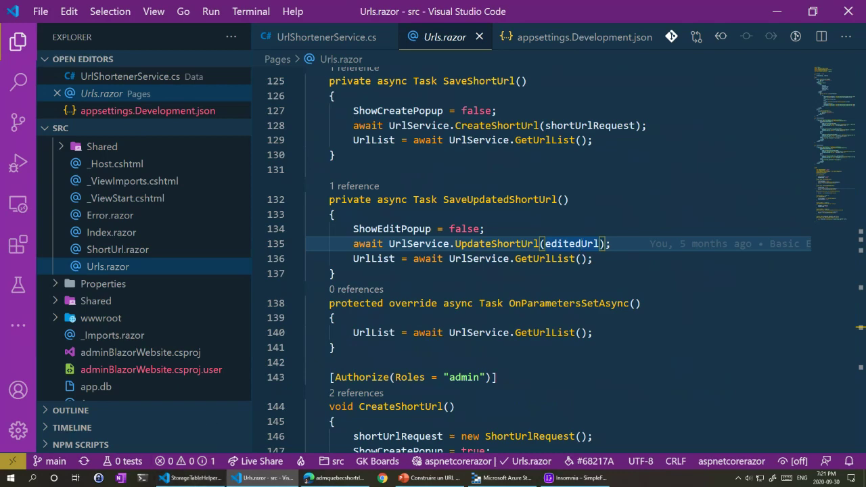
left_click(779, 13)
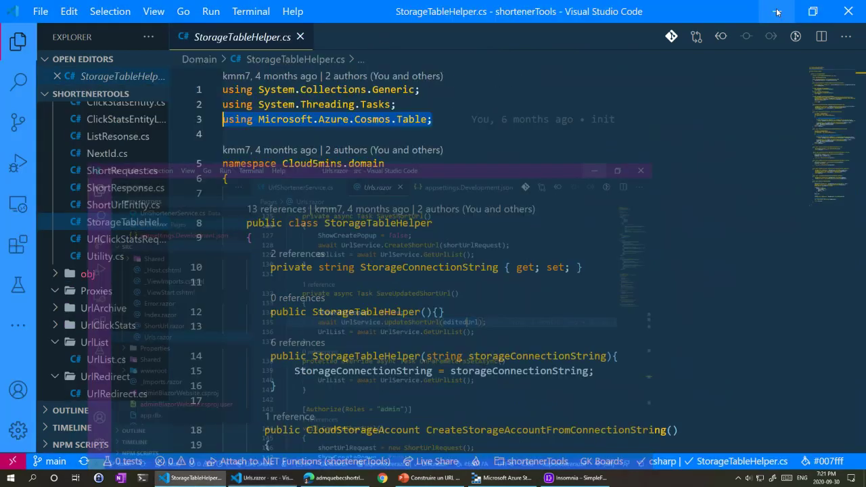
Step: Minimize the StorageTableHelper.cs window and maximize the AzUrlShortener Welcome window
left_click(776, 12)
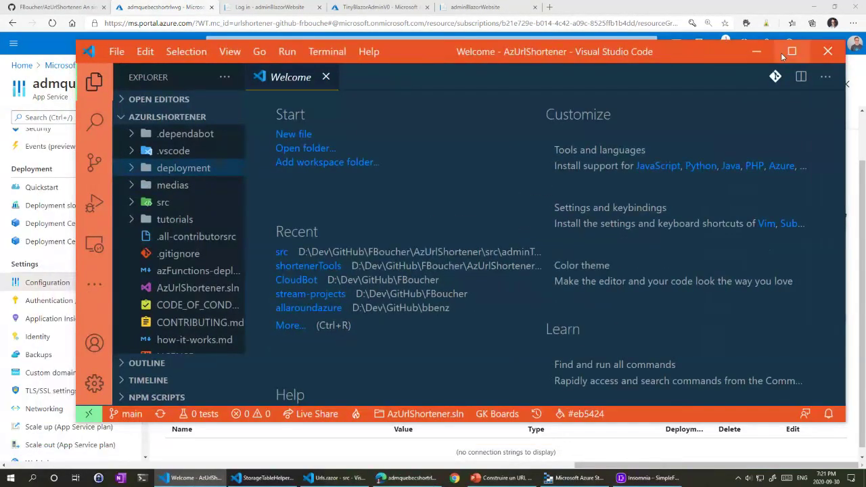
left_click(780, 53)
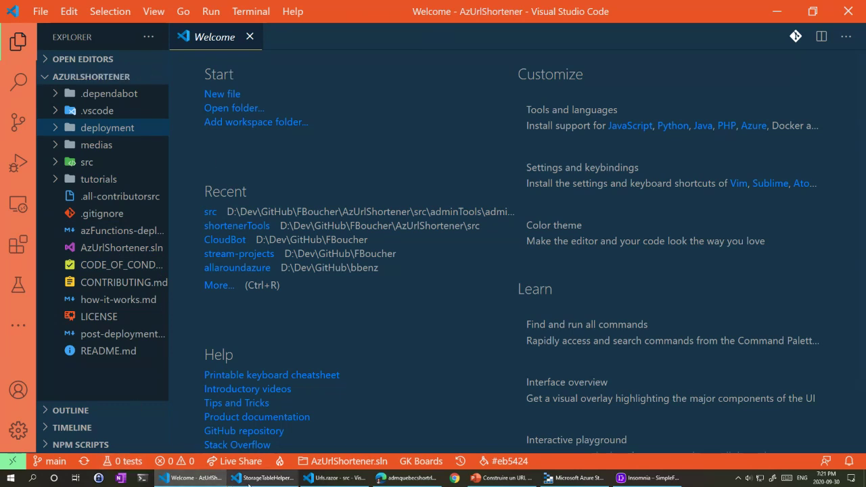
left_click(421, 482)
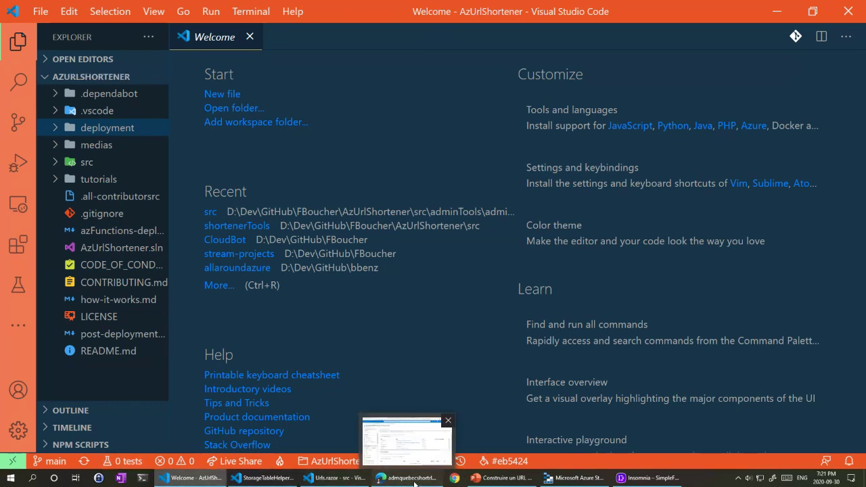
Step: Open the AzUrlShortener repository's deployment folder and open azureDeploy.json in a new tab
left_click(63, 11)
scroll(301, 191, "up", 10)
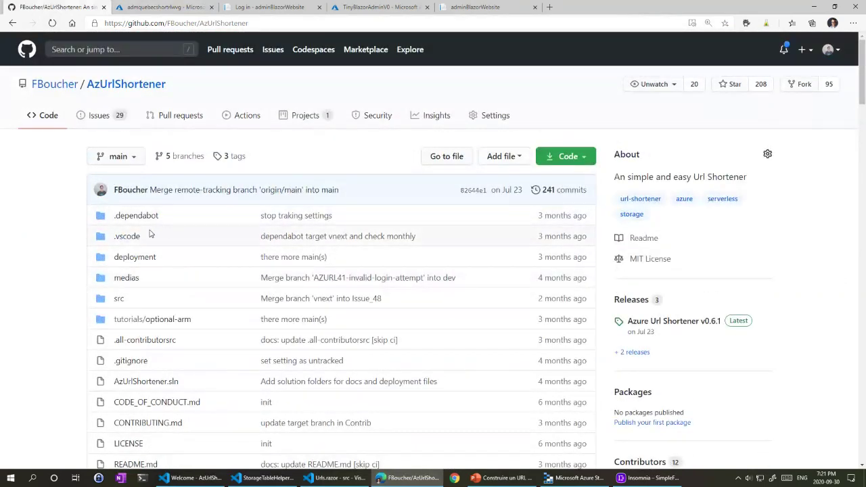
scroll(150, 233, "down", 1)
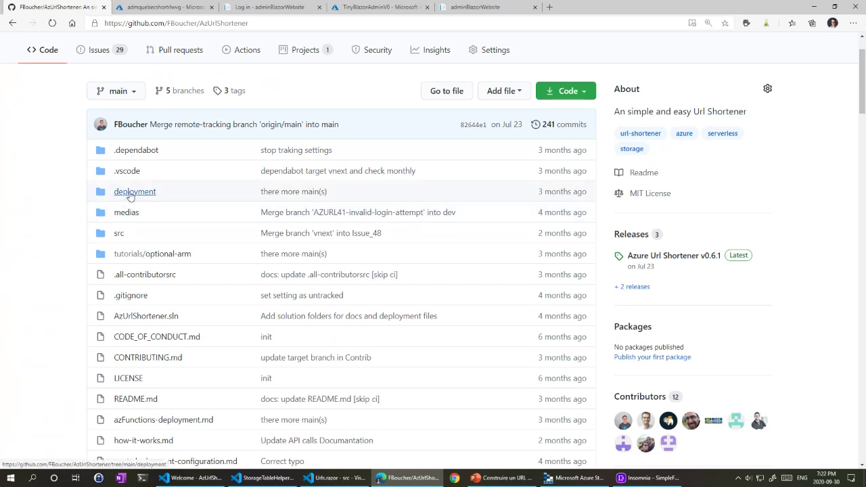
left_click(130, 194)
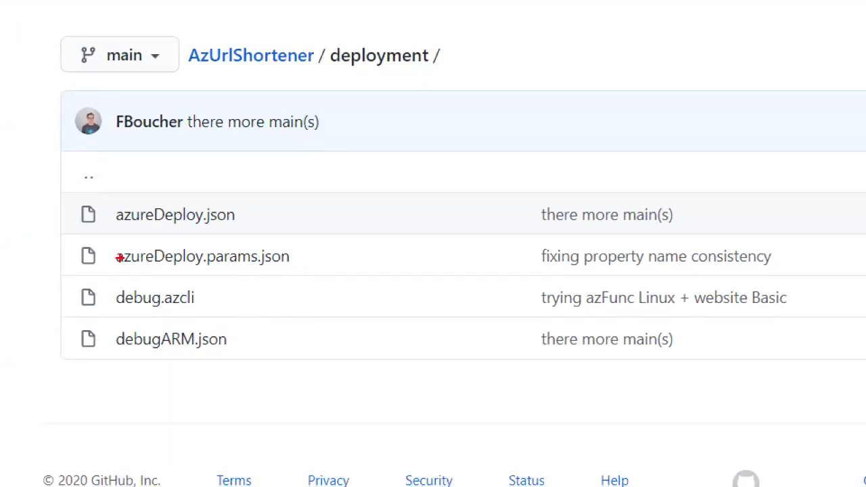
left_click_drag(112, 231, 277, 231)
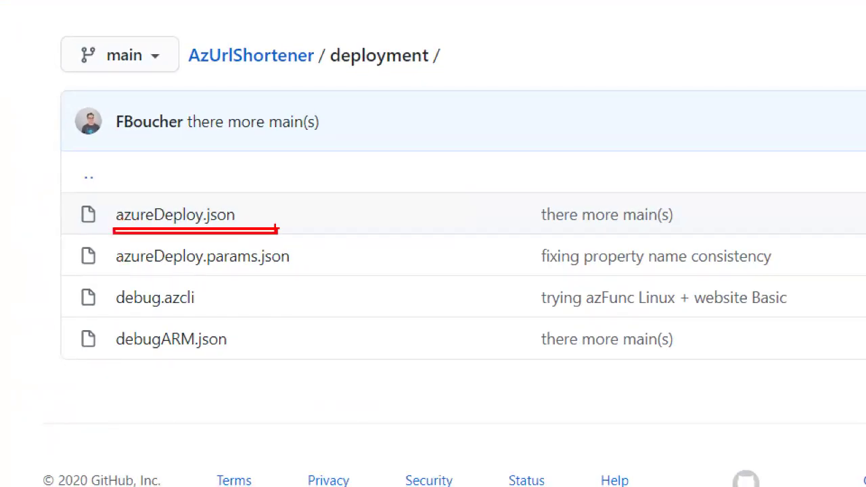
left_click(164, 222, "ctrl")
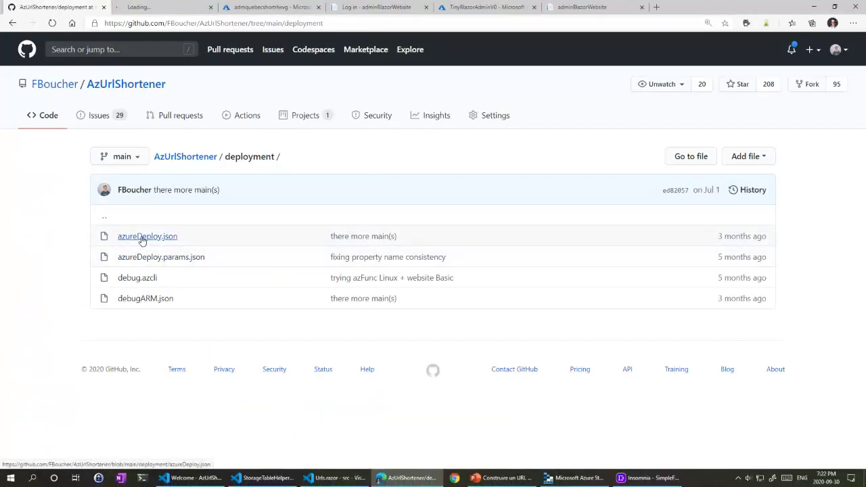
Step: Highlight the frontend parameter in the azureDeploy.json template
left_click(162, 7)
scroll(293, 261, "down", 5)
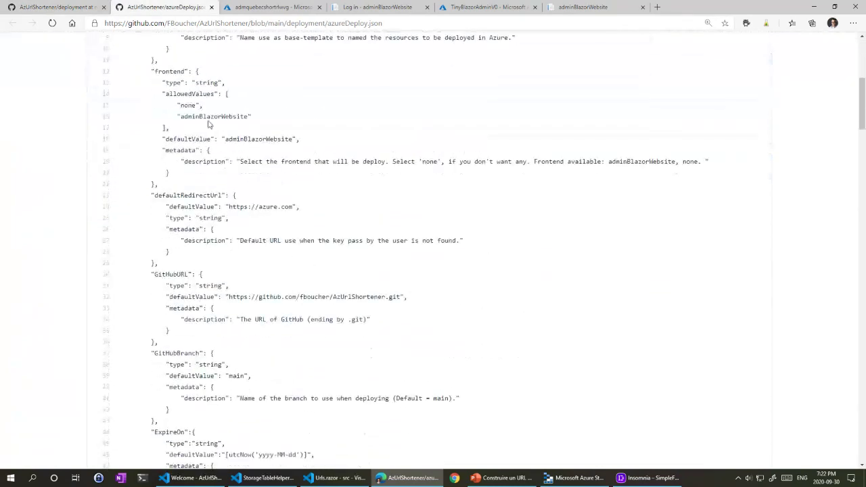
scroll(237, 120, "down", 2)
scroll(237, 128, "up", 2)
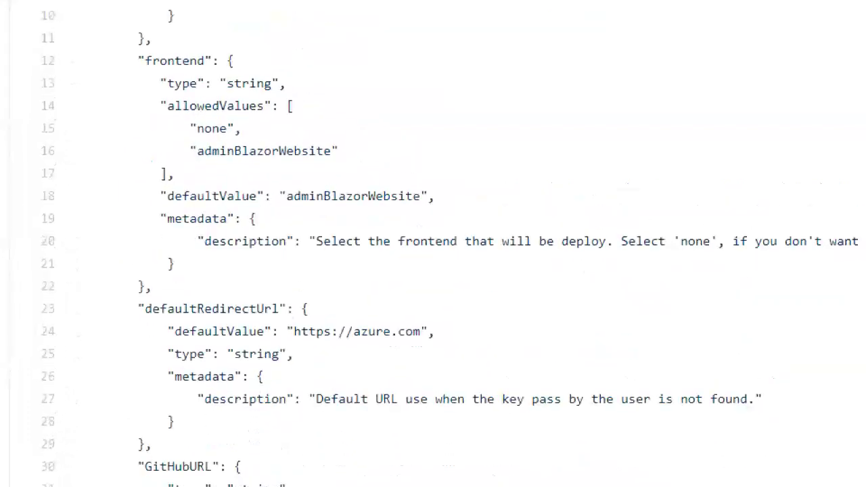
left_click_drag(143, 71, 230, 68)
left_click_drag(135, 319, 324, 317)
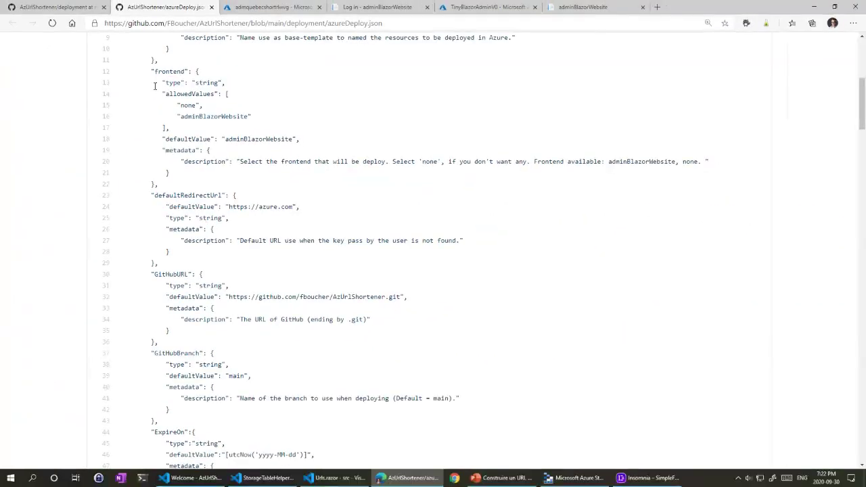
Step: Highlight the GitHubBranch, ExpireOn and OwnerName parameters, then scroll on to the variables
scroll(149, 83, "down", 3)
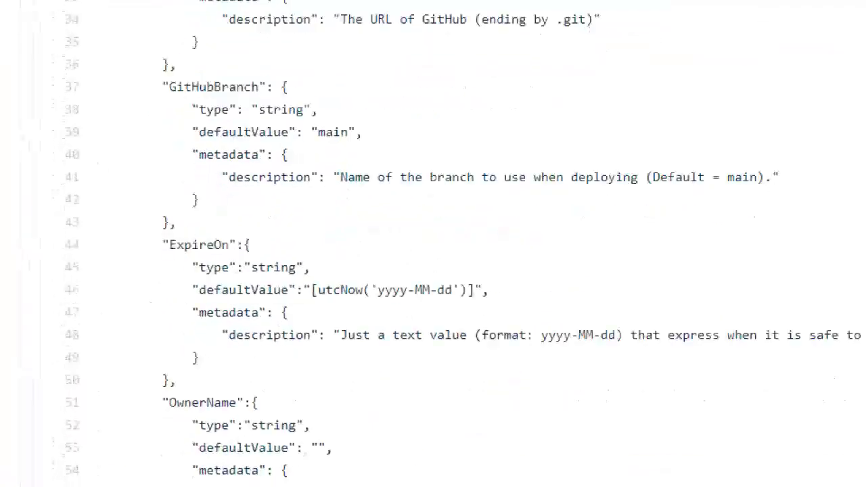
left_click_drag(153, 76, 279, 79)
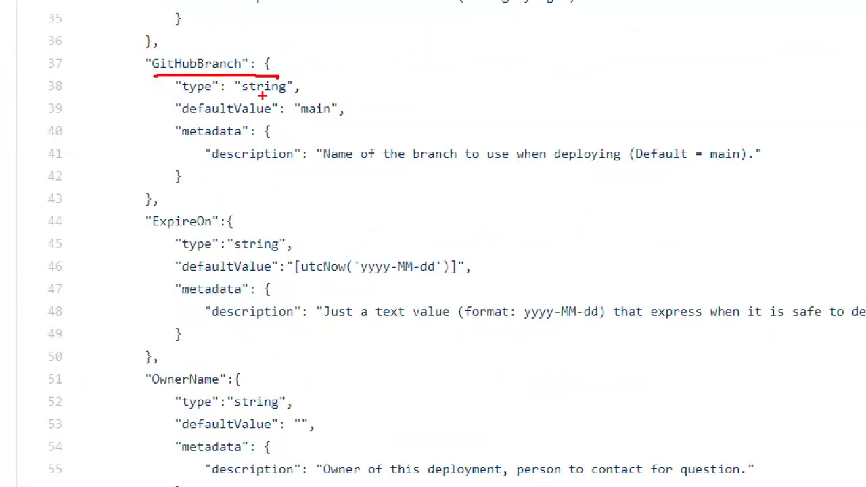
left_click_drag(144, 237, 226, 238)
left_click_drag(161, 407, 225, 409)
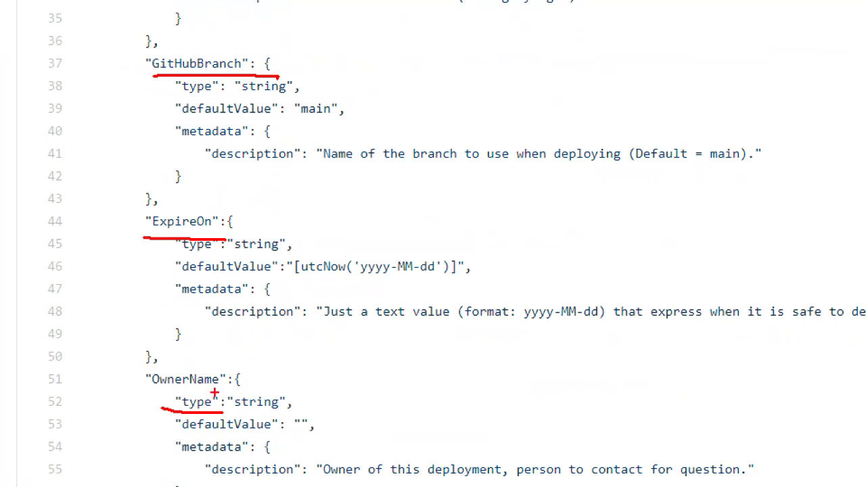
key("Escape")
scroll(201, 131, "down", 1)
scroll(201, 131, "down", 6)
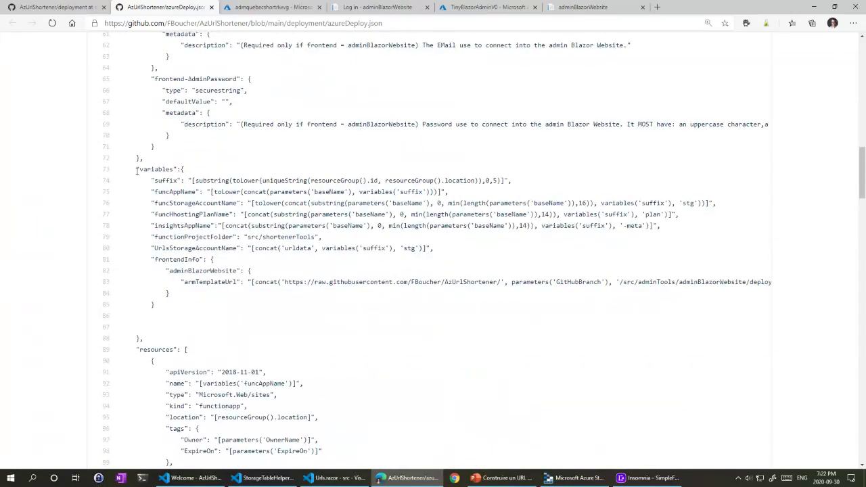
key("ctrl+1")
mouse_move(164, 170)
left_mouse_down()
mouse_move(131, 209)
mouse_move(215, 402)
left_mouse_up()
left_click_drag(167, 145, 221, 145)
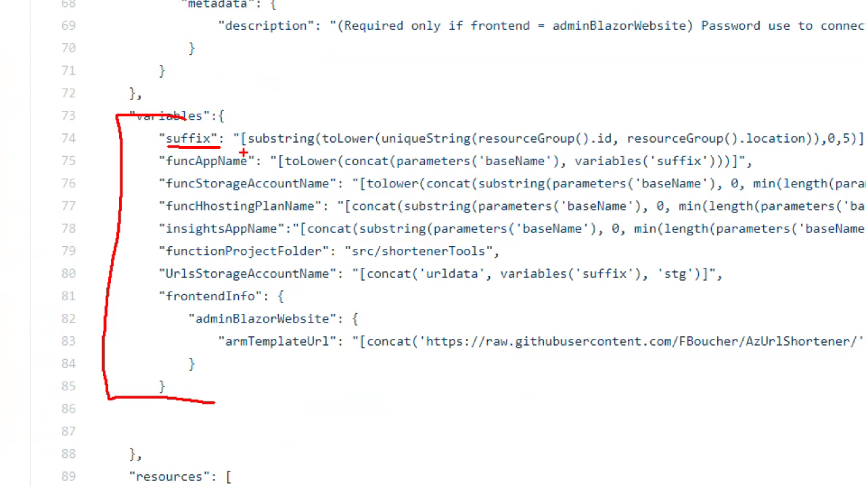
left_click_drag(382, 144, 798, 148)
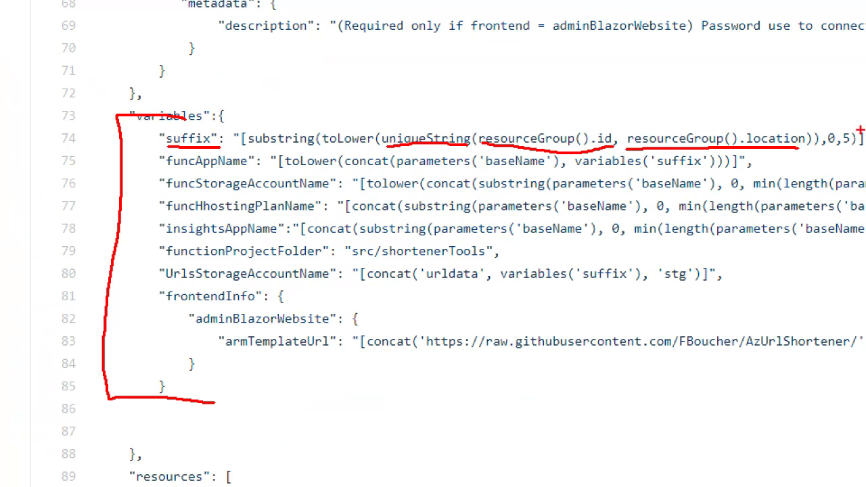
mouse_move(856, 119)
left_mouse_down()
mouse_move(808, 167)
mouse_move(839, 124)
left_mouse_up()
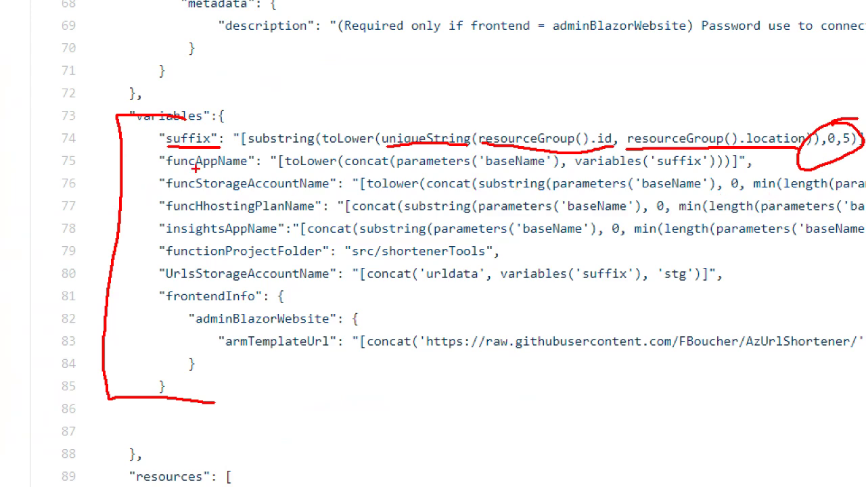
left_click_drag(162, 170, 207, 181)
left_click_drag(155, 218, 172, 218)
scroll(175, 231, "down", 6)
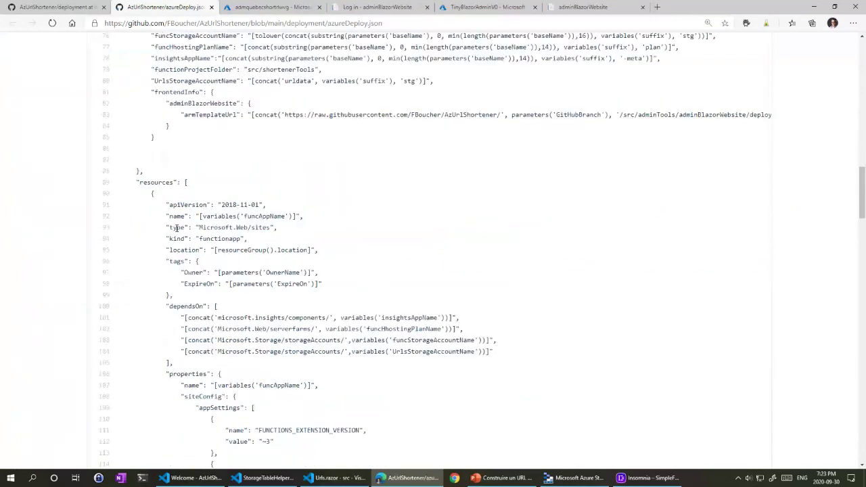
Step: Zoom the page to 150% and highlight the function app's name and dependsOn dependencies
scroll(174, 231, "down", 3)
scroll(162, 162, "up", 3)
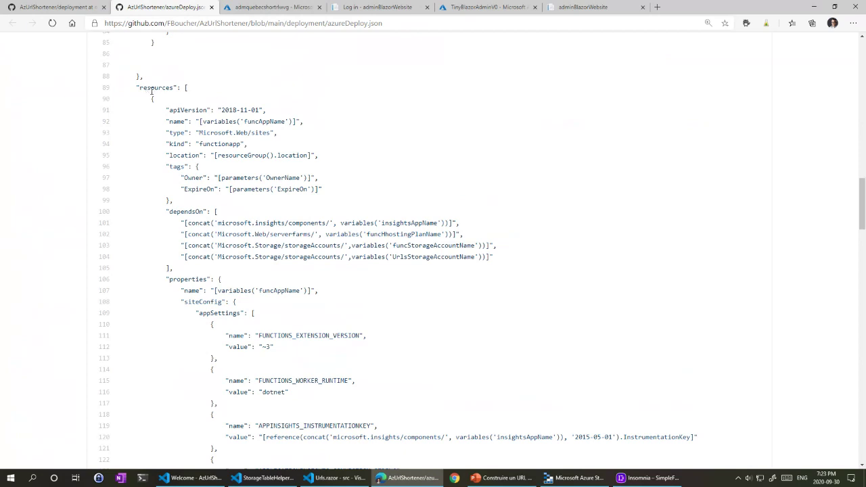
key("ctrl+plus")
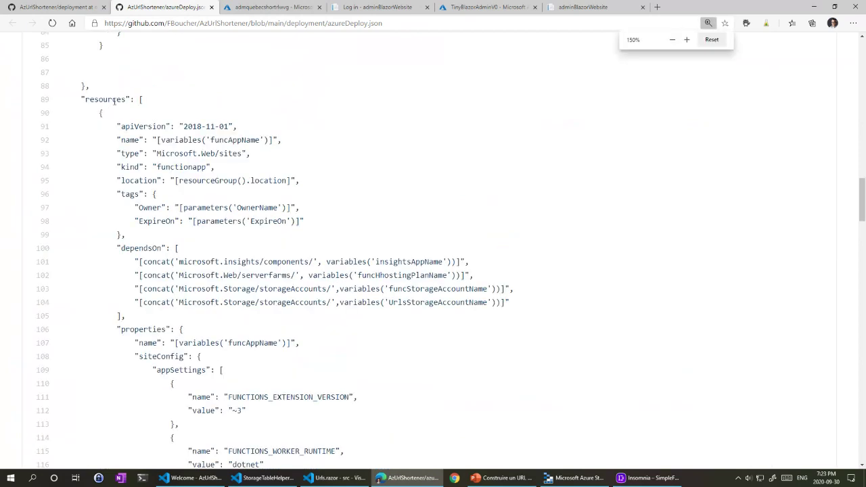
left_click_drag(116, 140, 278, 141)
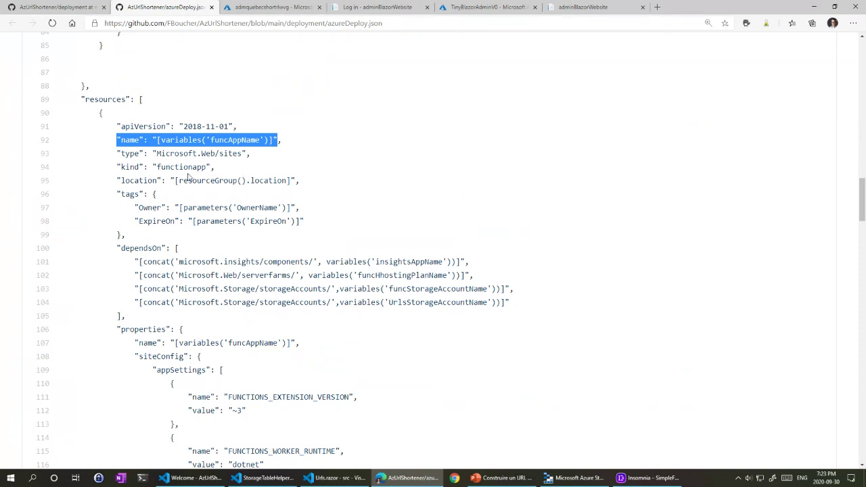
left_click_drag(135, 261, 527, 303)
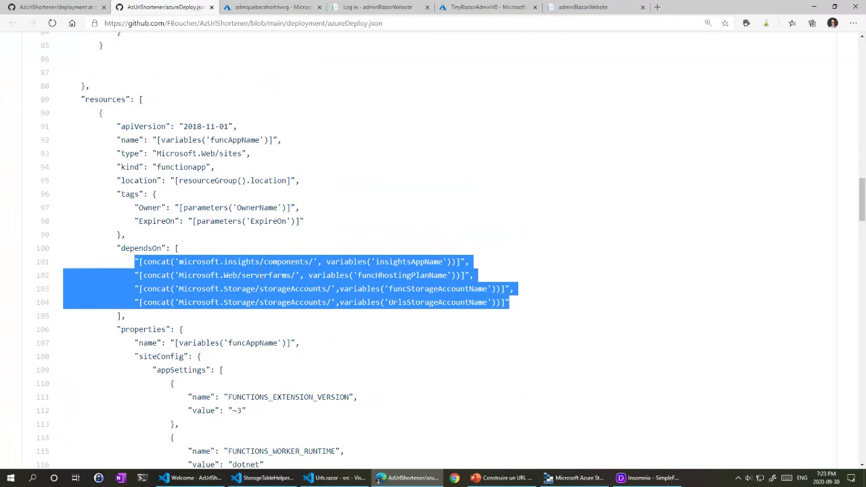
double_click(266, 275)
left_click(284, 287)
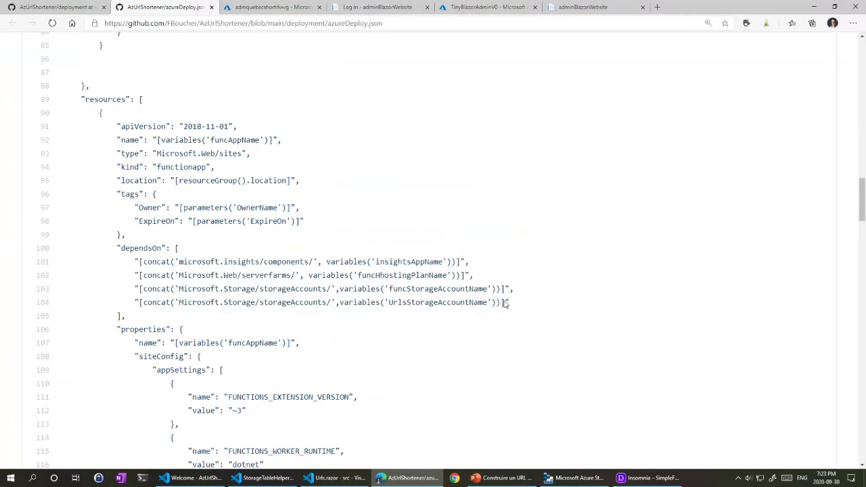
left_click_drag(504, 304, 138, 289)
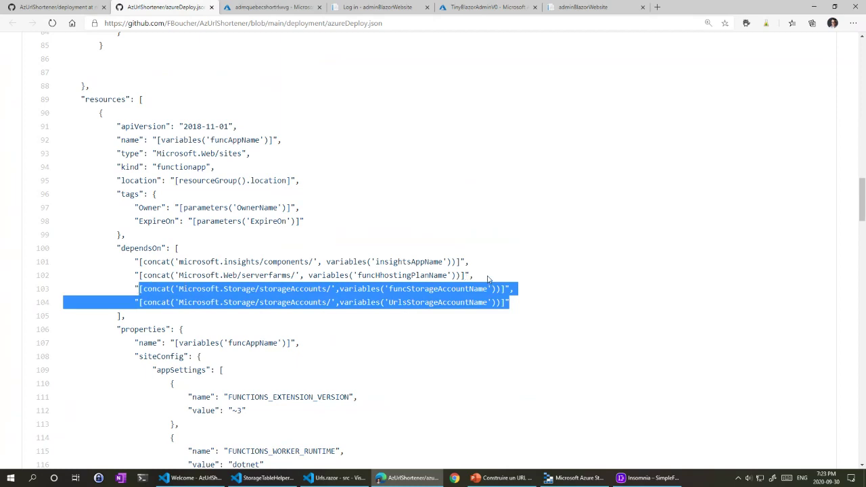
left_click_drag(490, 274, 279, 262)
left_click(194, 264)
left_click_drag(189, 263, 287, 262)
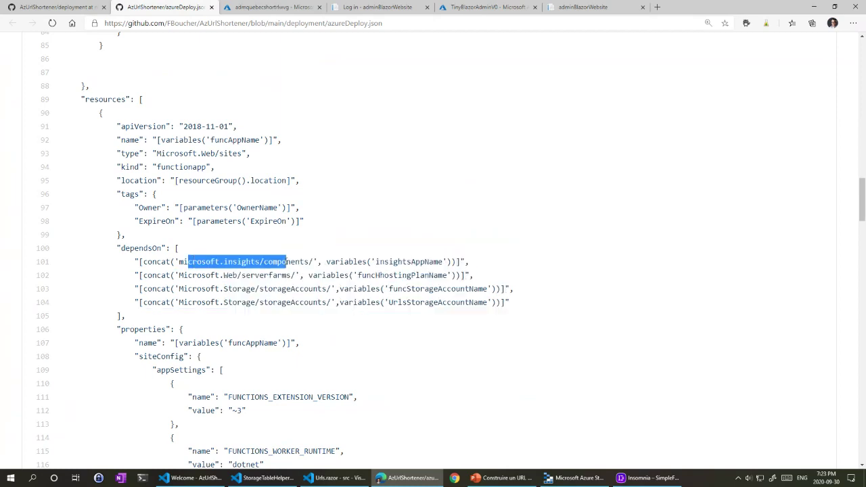
Step: Highlight the AzureWebJobsStorage, APPLICATIONINSIGHTS_CONNECTION_STRING, PROJECT, UlsDataStorage and defaultRedirectUrl settings
scroll(115, 129, "down", 3)
left_click_drag(115, 128, 209, 199)
scroll(173, 133, "down", 2)
scroll(174, 132, "up", 1)
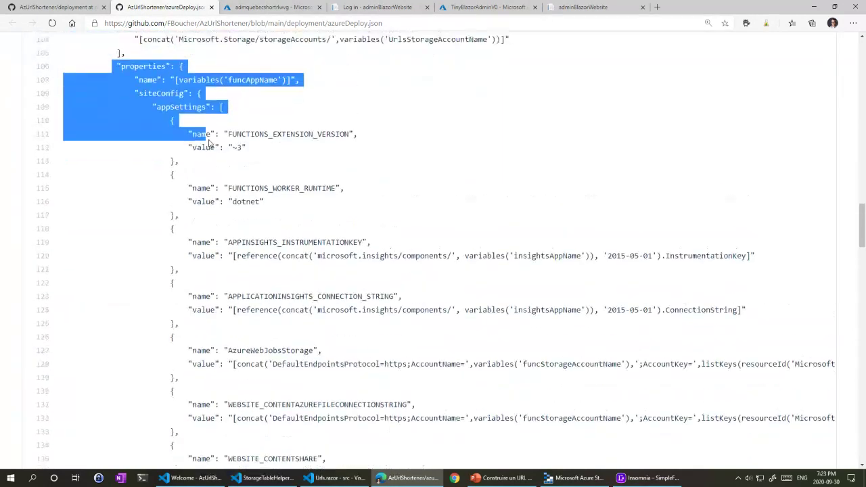
scroll(207, 191, "down", 3)
double_click(257, 153)
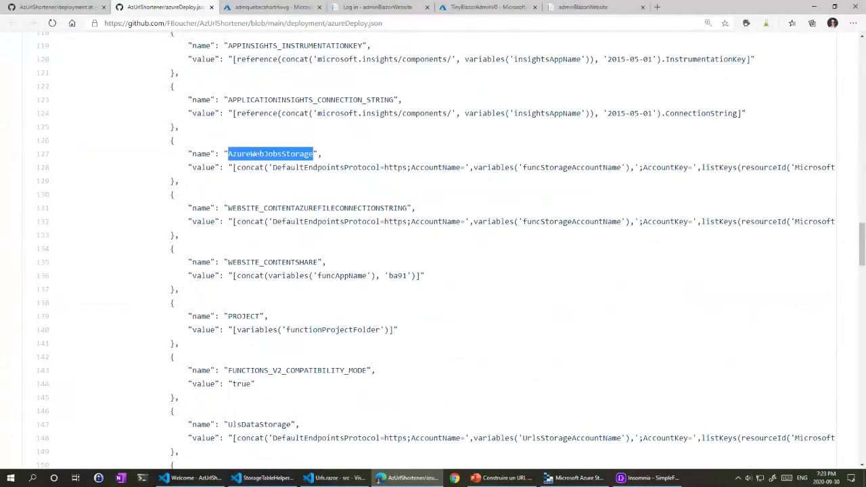
double_click(280, 101)
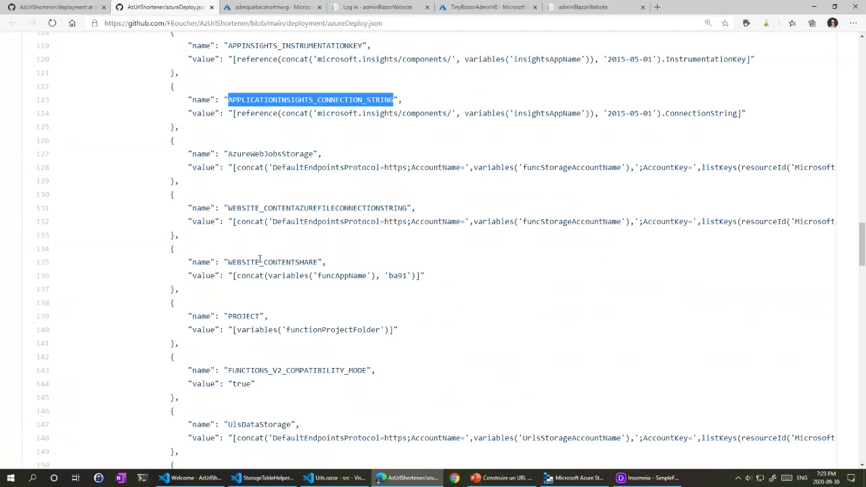
double_click(244, 316)
scroll(244, 315, "down", 3)
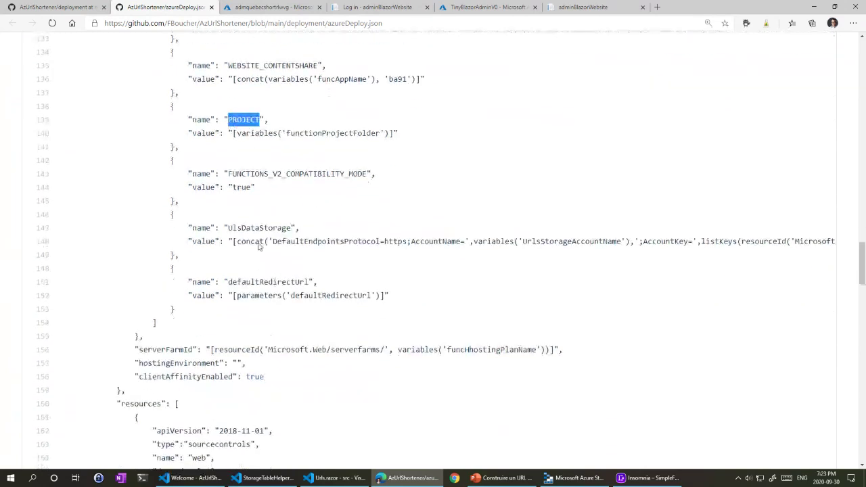
double_click(253, 227)
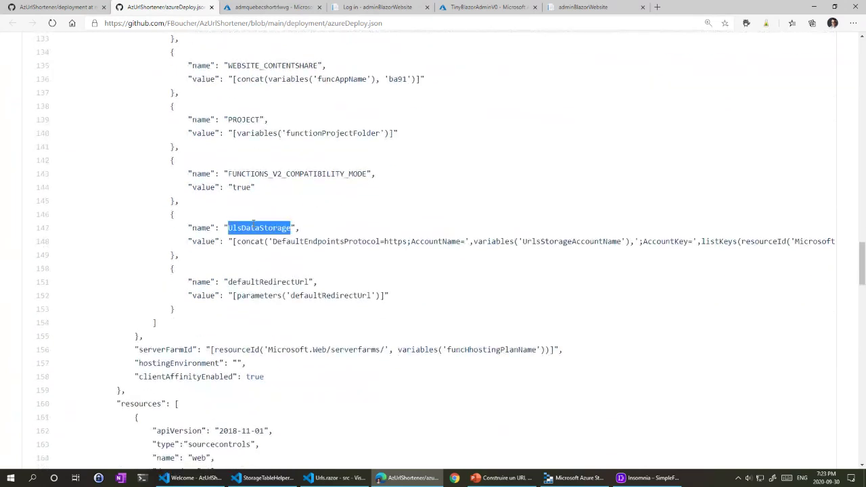
double_click(276, 283)
scroll(255, 340, "down", 1)
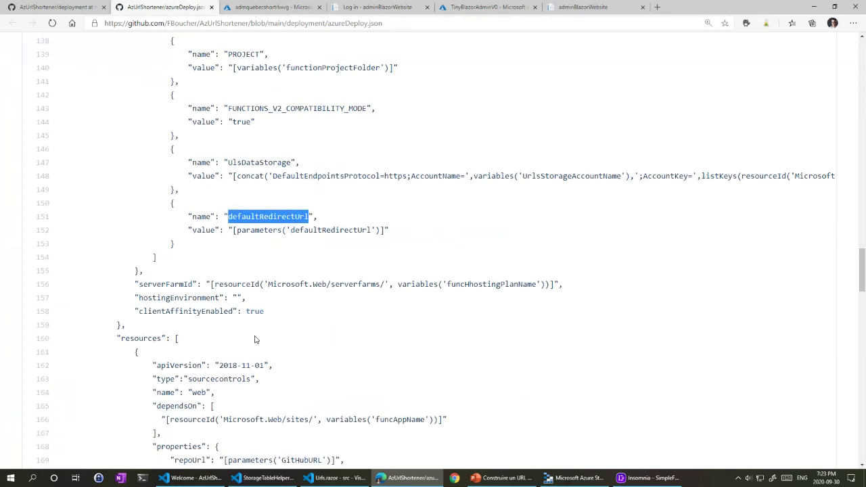
Step: Underline the sourcecontrols type and repoUrl line, and circle publishRunbook and IsManualIntegration
scroll(257, 332, "down", 3)
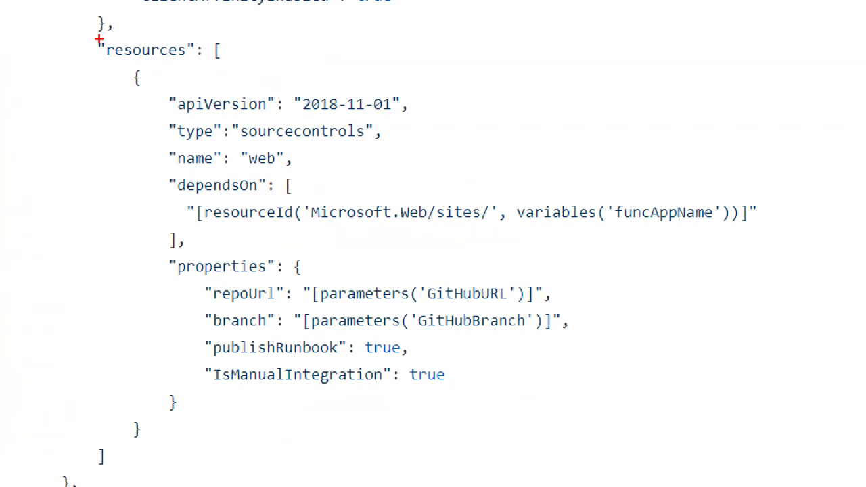
left_click_drag(239, 143, 378, 133)
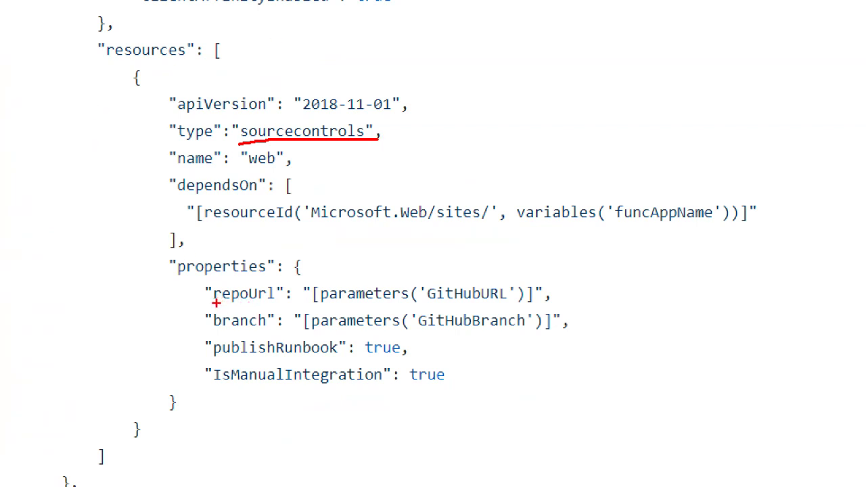
left_click_drag(215, 303, 531, 306)
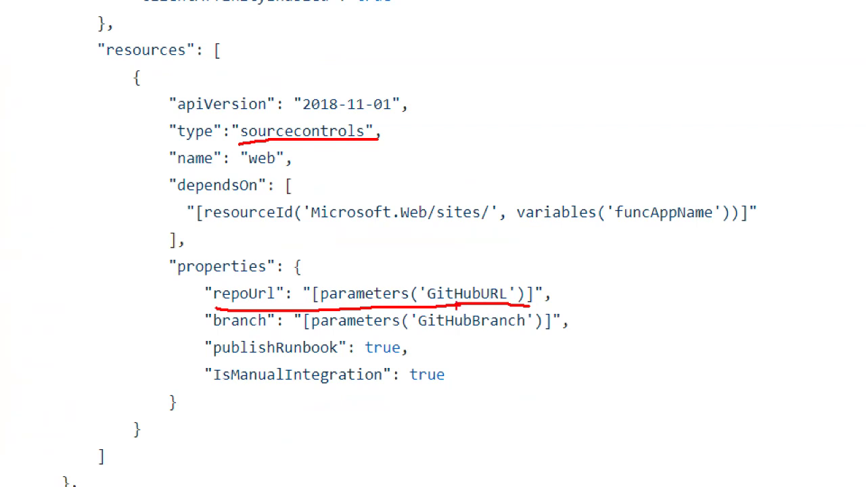
mouse_move(227, 333)
left_mouse_down()
mouse_move(185, 375)
mouse_move(331, 401)
left_mouse_up()
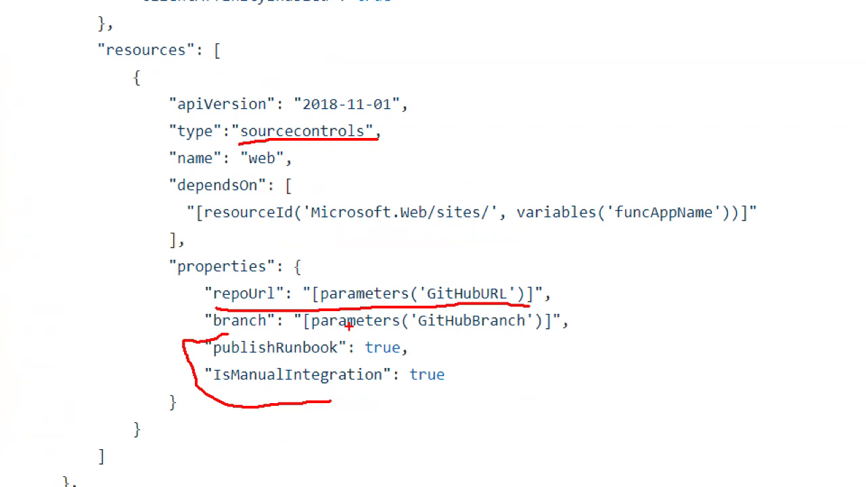
key("Escape")
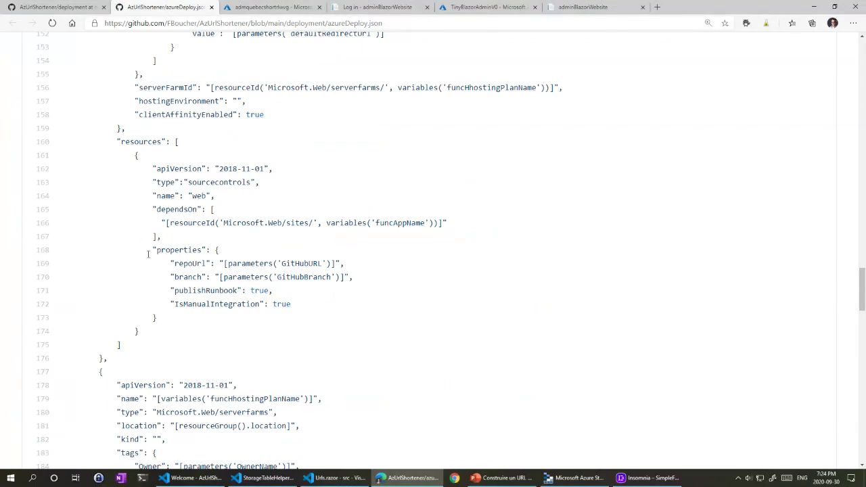
Step: Scroll through azureDeploy.json, highlighting funcHostingPlanName, the storage account type and UrlsStorageAccountName
scroll(145, 255, "down", 3)
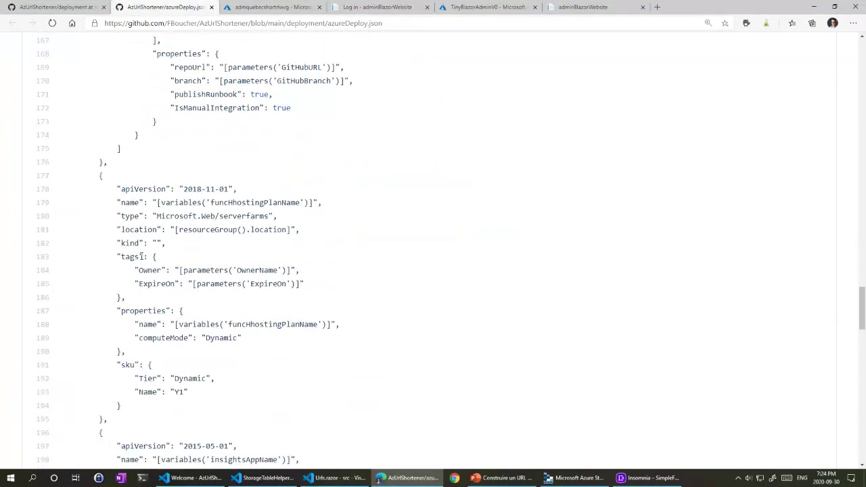
scroll(185, 246, "down", 2)
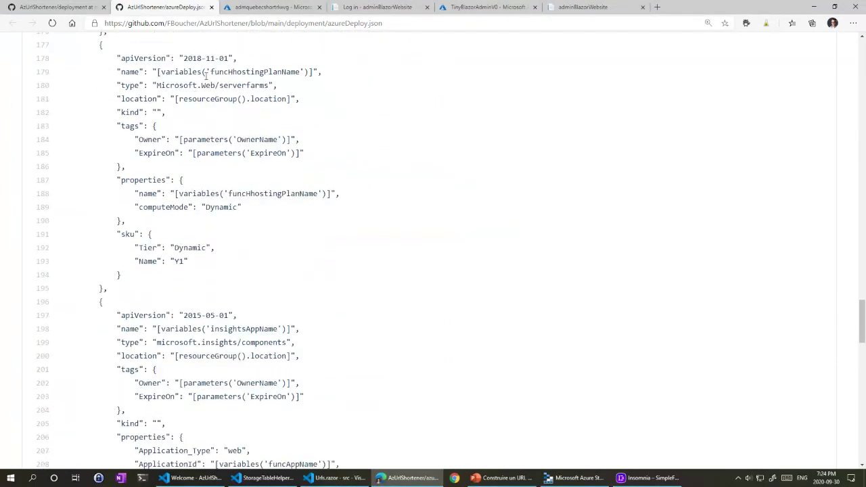
double_click(250, 72)
scroll(254, 269, "down", 2)
left_click_drag(214, 198, 276, 197)
scroll(261, 247, "down", 3)
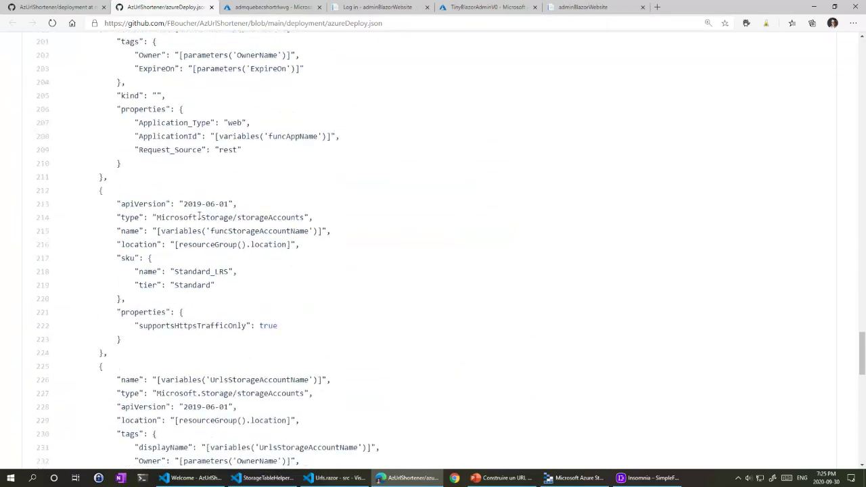
left_click_drag(197, 217, 290, 217)
scroll(277, 270, "down", 2)
left_click_drag(188, 248, 300, 249)
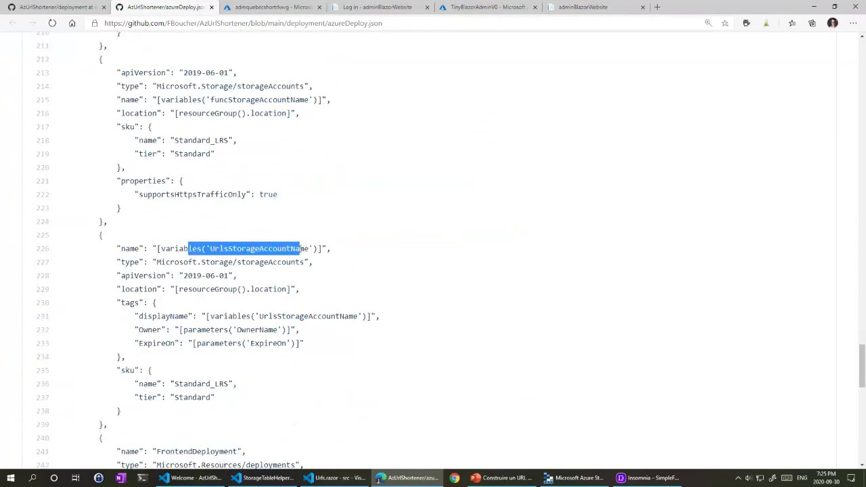
scroll(296, 270, "down", 4)
left_click_drag(157, 189, 230, 191)
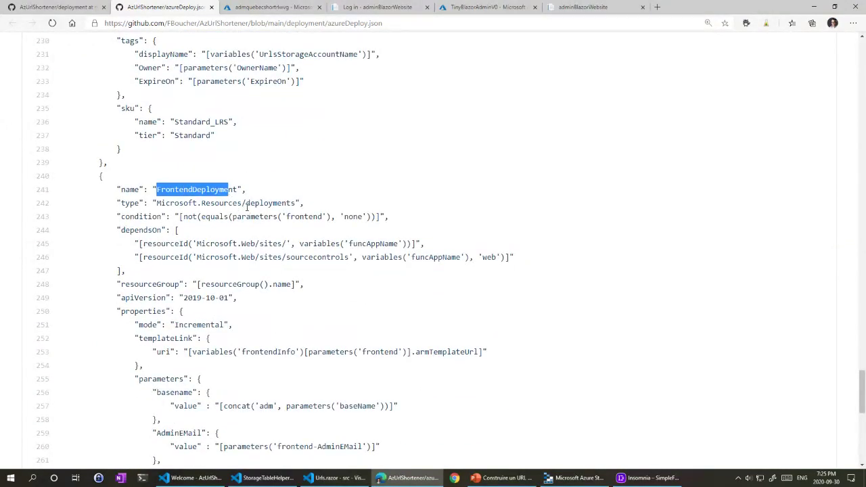
Step: Scroll to the bottom of azureDeploy.json and close its file view
scroll(247, 207, "down", 2)
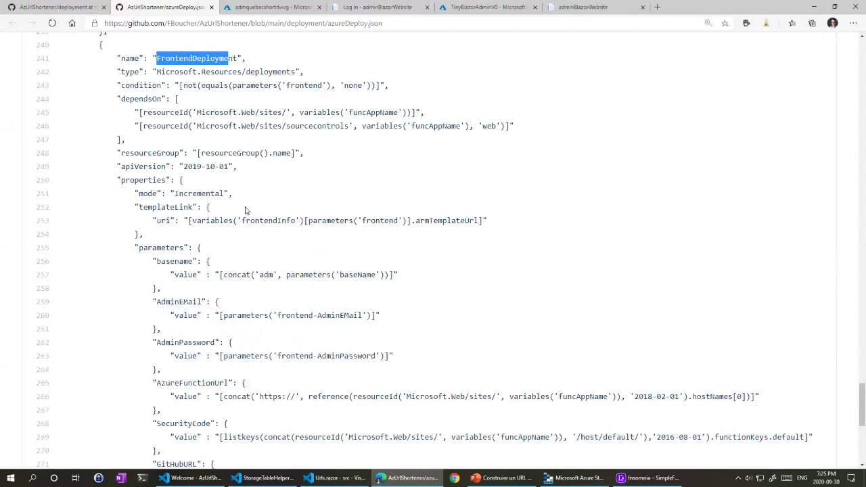
scroll(246, 211, "down", 5)
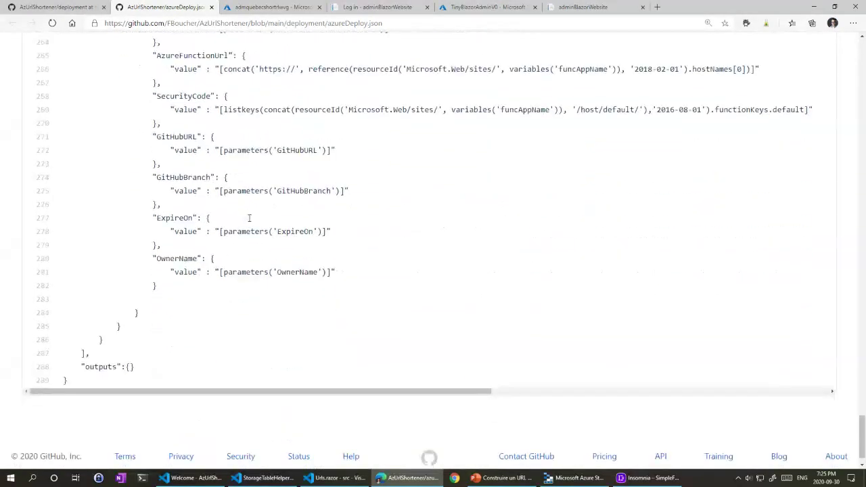
scroll(249, 218, "down", 1)
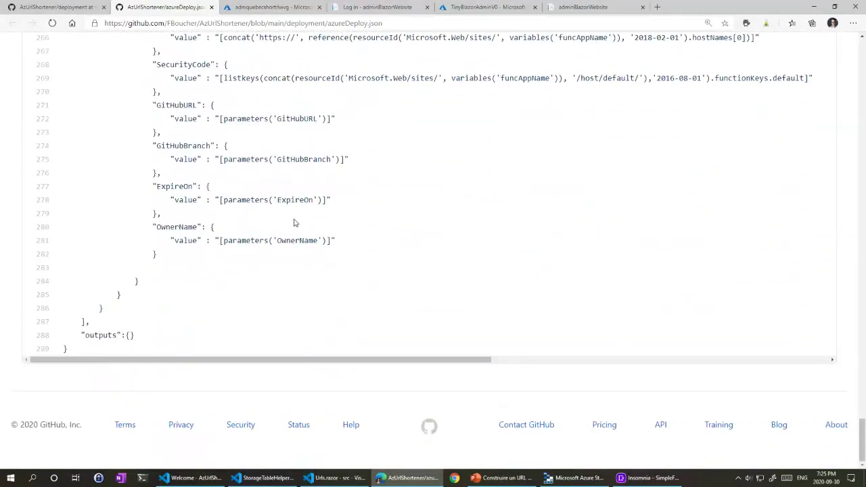
scroll(294, 222, "up", 5)
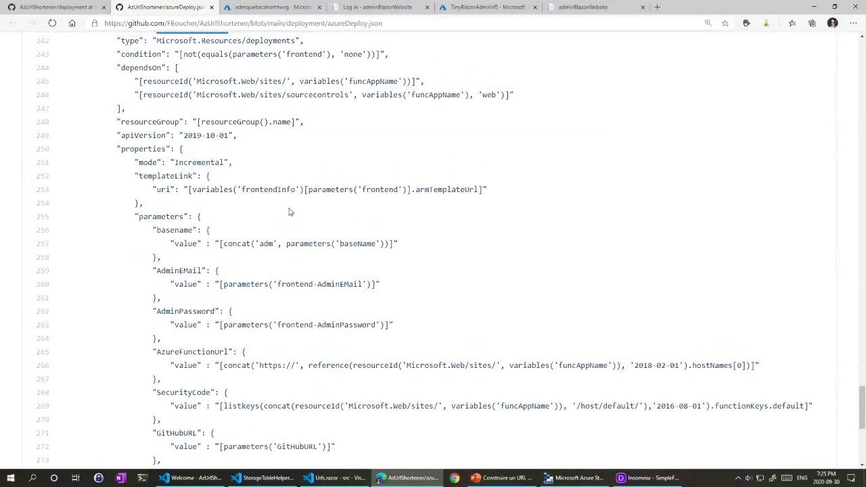
scroll(289, 212, "up", 5)
left_click(211, 7)
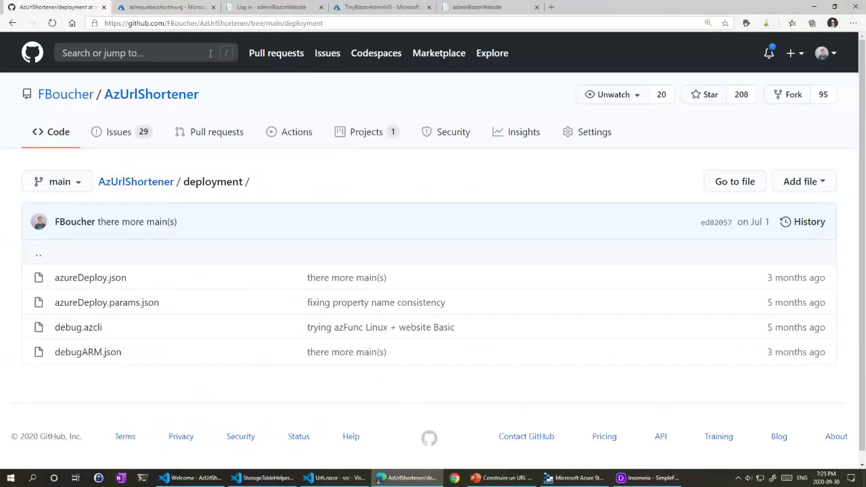
Step: Go to the AzUrlShortener repository root and skim the README to How To Use It and back
left_click(147, 182)
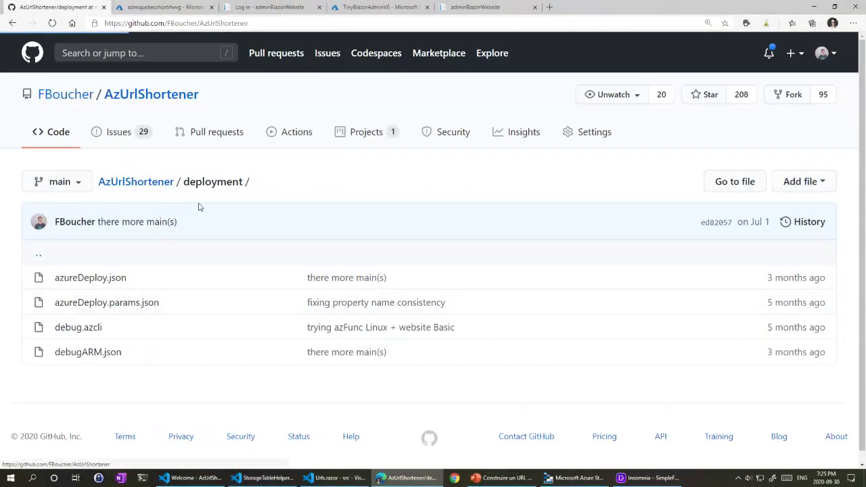
scroll(211, 212, "down", 1)
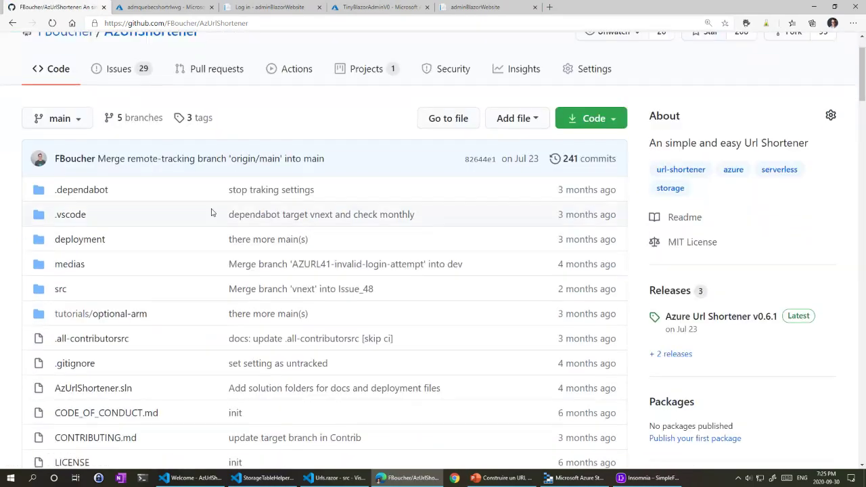
scroll(211, 213, "down", 11)
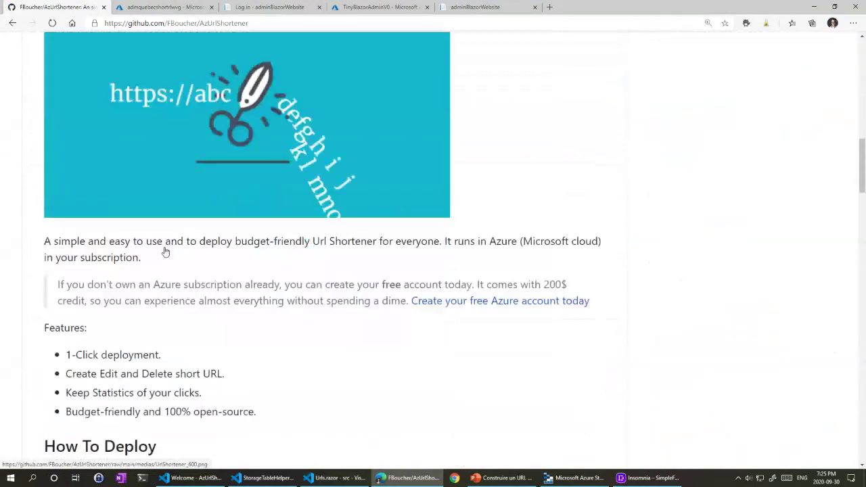
scroll(165, 252, "down", 5)
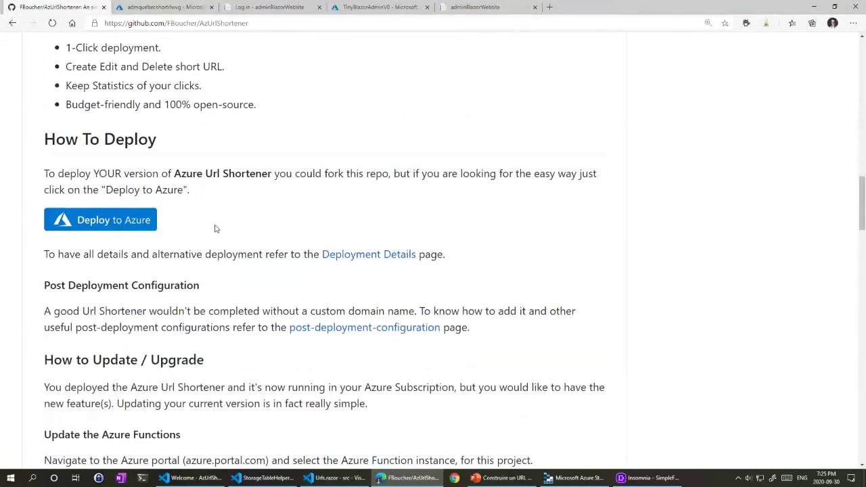
scroll(228, 232, "down", 3)
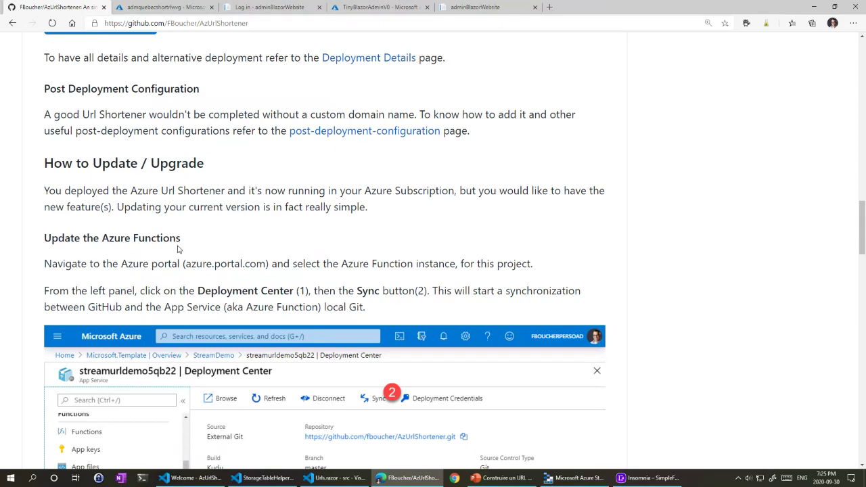
scroll(184, 242, "down", 7)
scroll(188, 230, "down", 1)
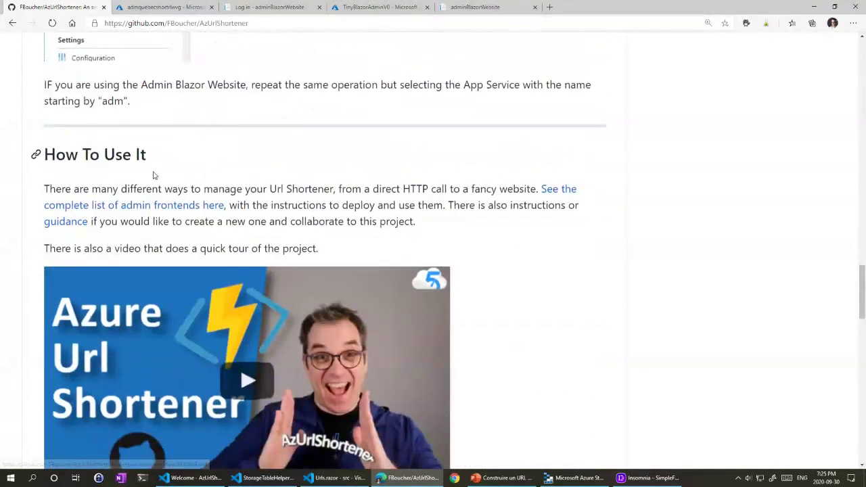
scroll(338, 203, "down", 2)
scroll(381, 198, "up", 2)
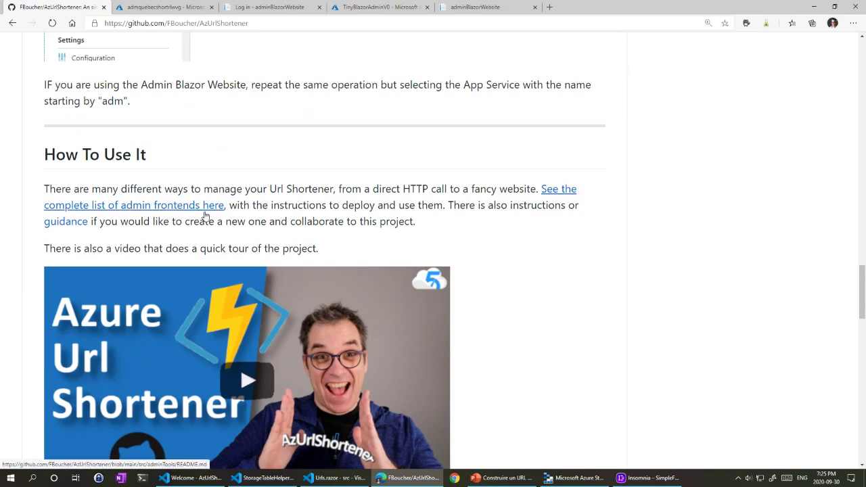
scroll(206, 215, "up", 15)
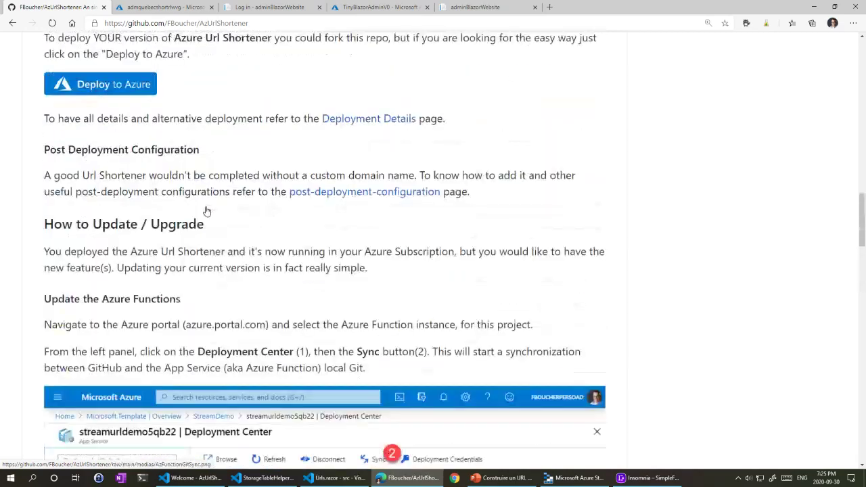
scroll(206, 213, "up", 10)
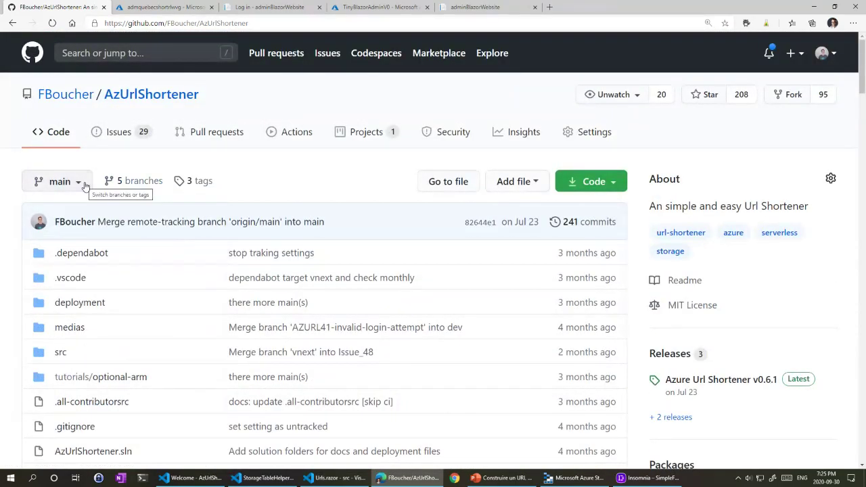
Step: Switch the AzUrlShortener repository to the feature/deployment branch
left_click(77, 184)
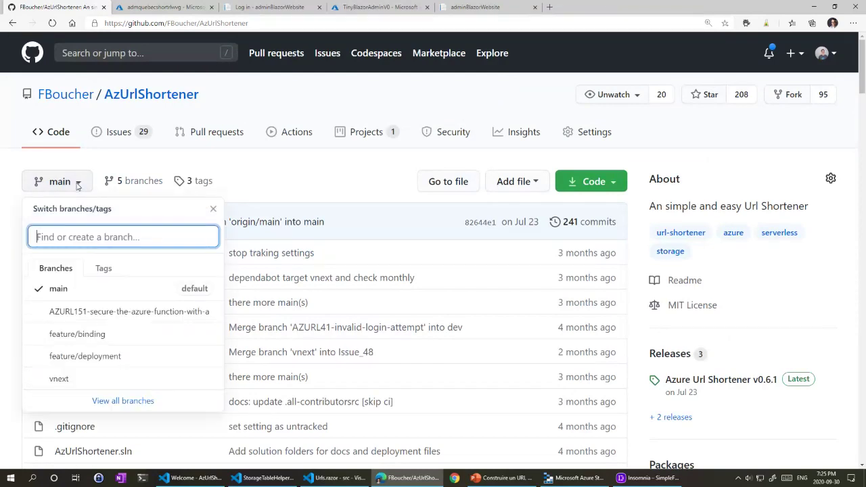
left_click(101, 357)
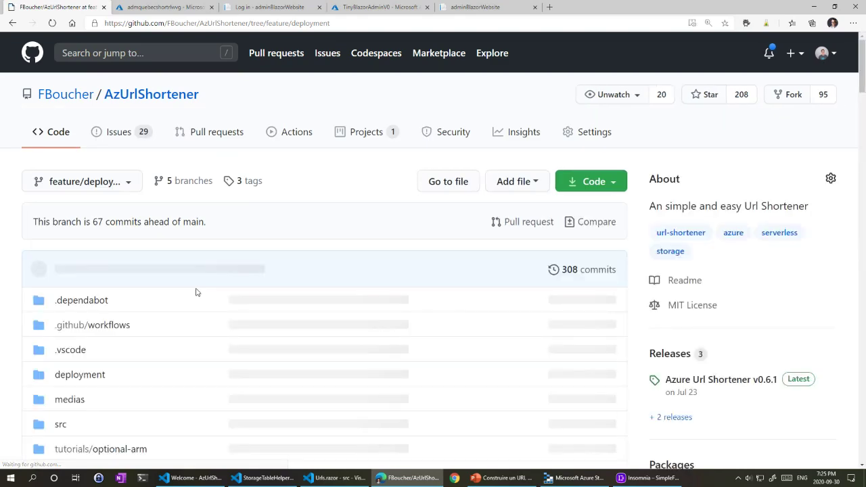
scroll(202, 283, "down", 2)
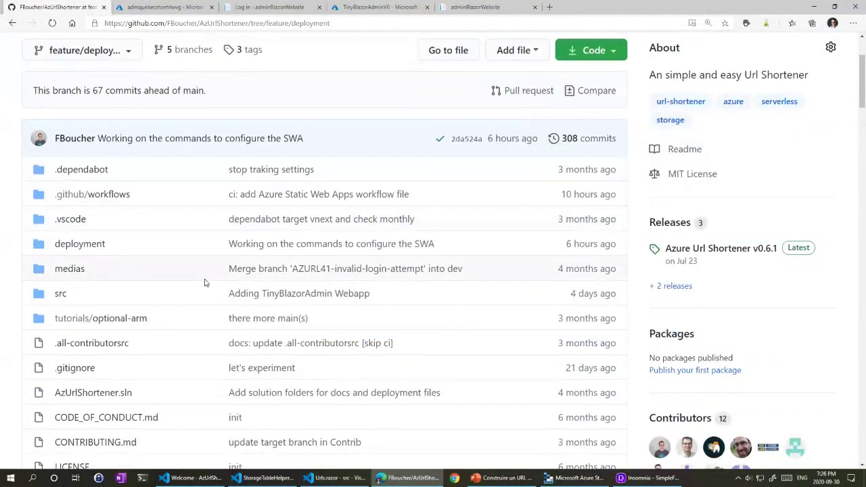
scroll(205, 283, "down", 6)
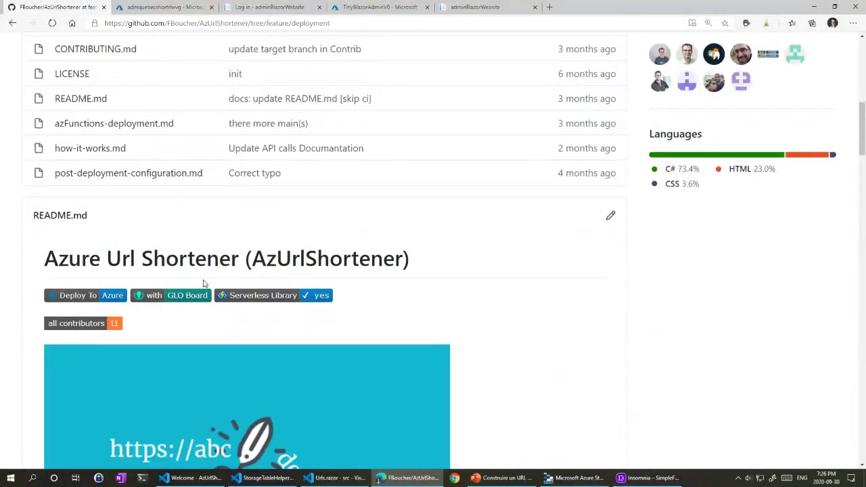
scroll(202, 283, "up", 7)
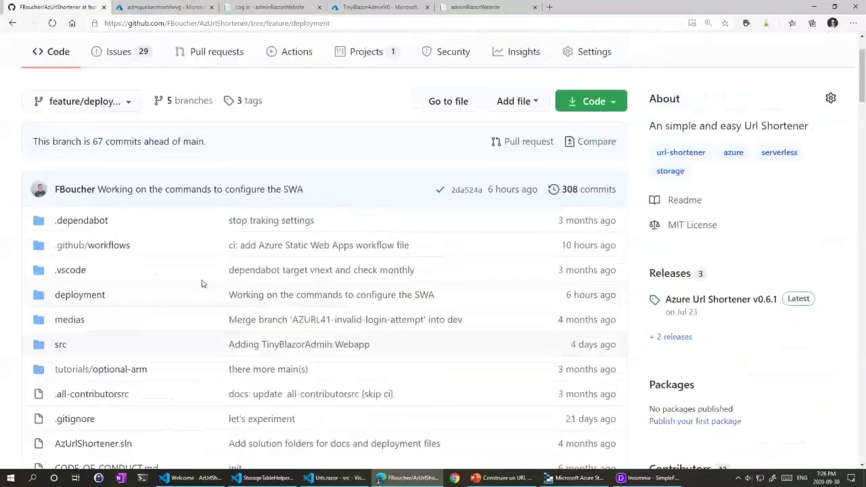
scroll(201, 283, "up", 2)
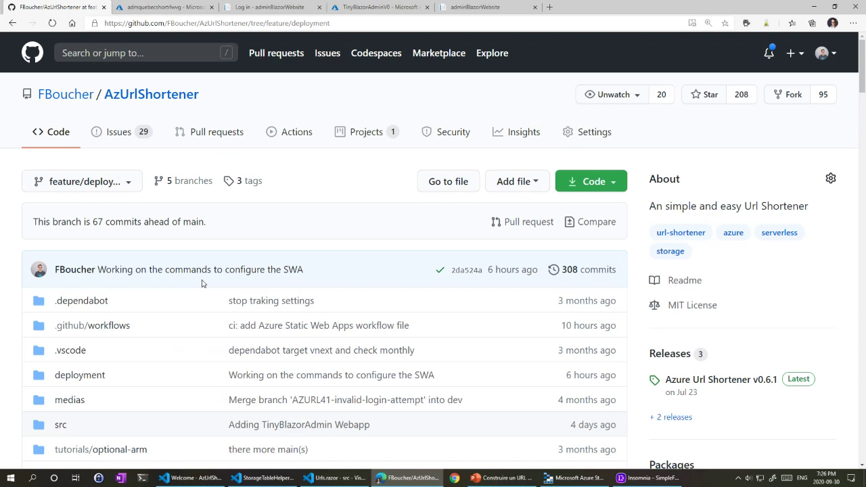
Step: Scroll the README down to the How To Deploy and Post Deployment Configuration sections
scroll(385, 269, "down", 3)
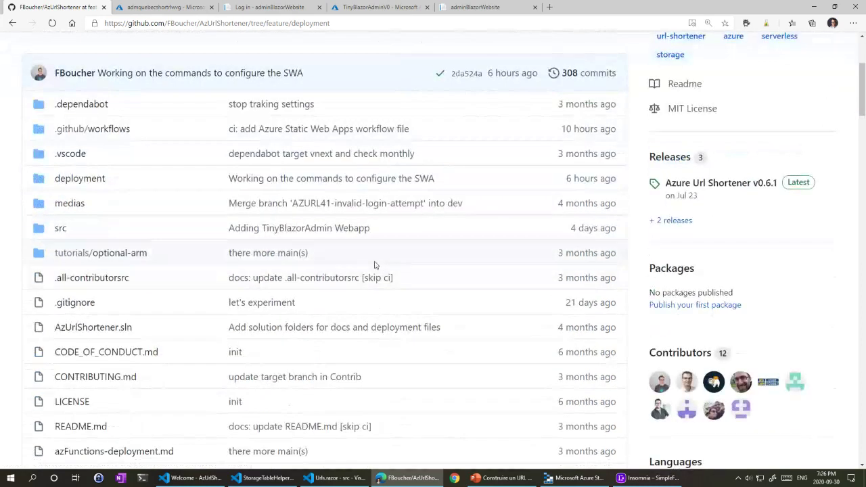
scroll(223, 197, "down", 10)
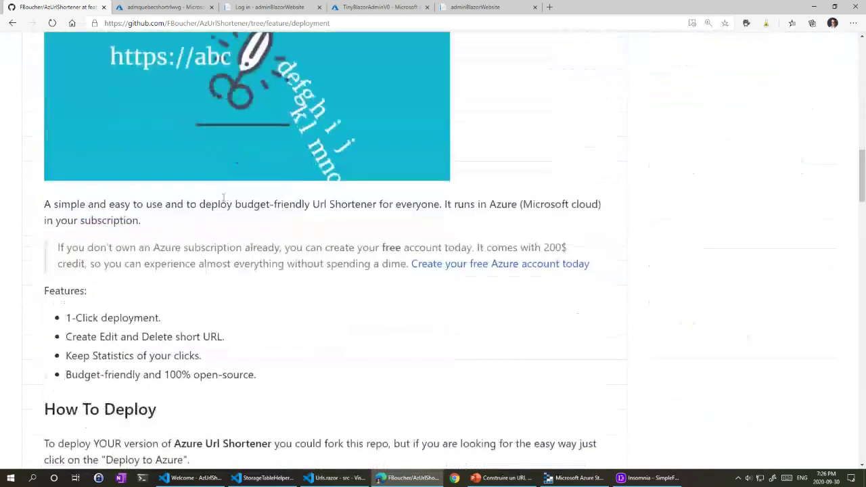
scroll(446, 274, "down", 4)
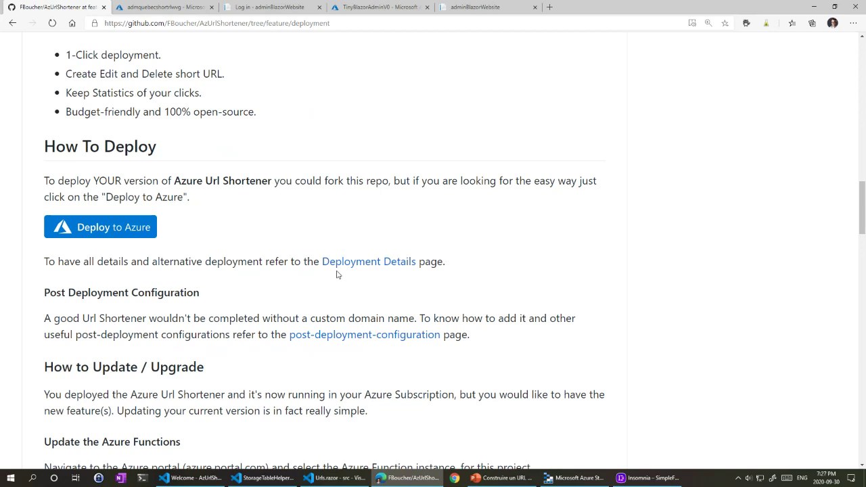
Step: From the app service configuration, go Home and open Azure Active Directory from the portal menu
left_click(150, 10)
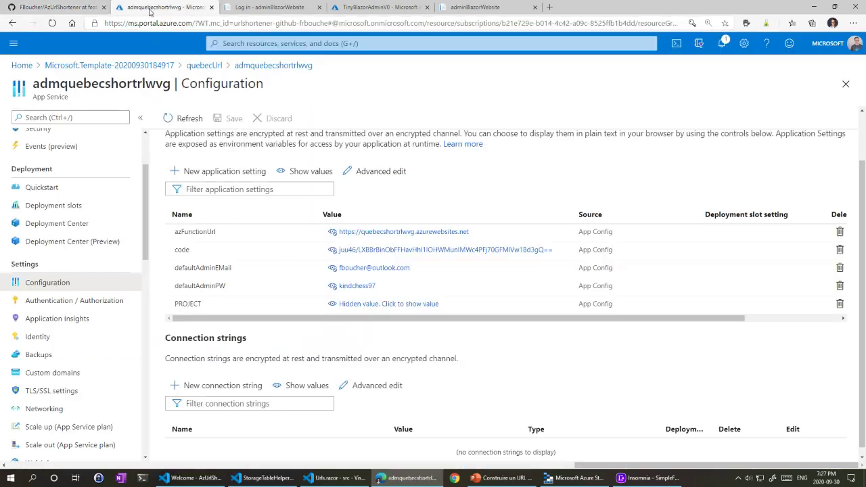
left_click(22, 65)
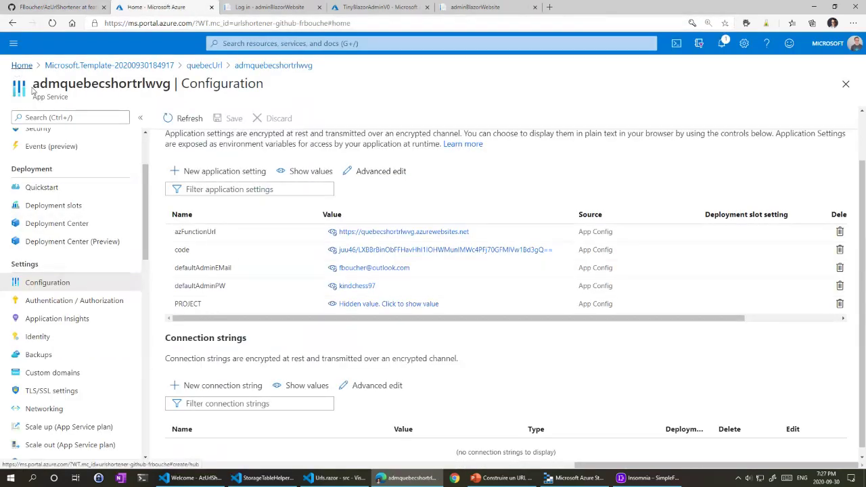
left_click(14, 44)
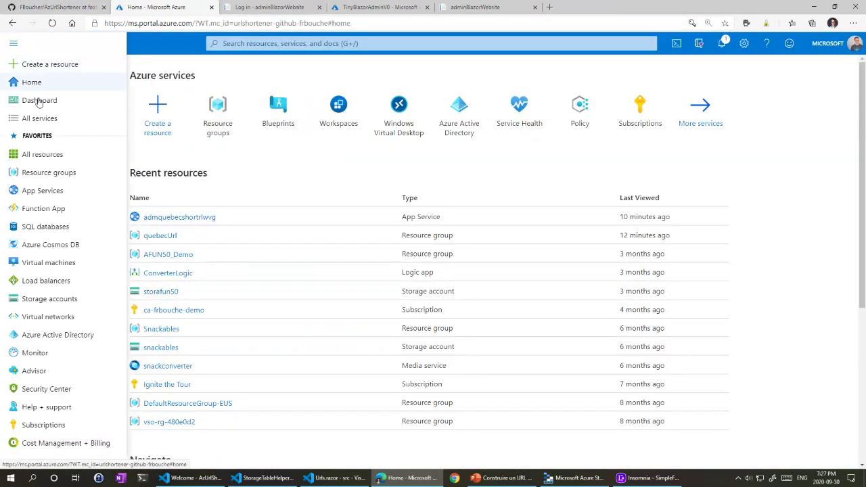
left_click(72, 338)
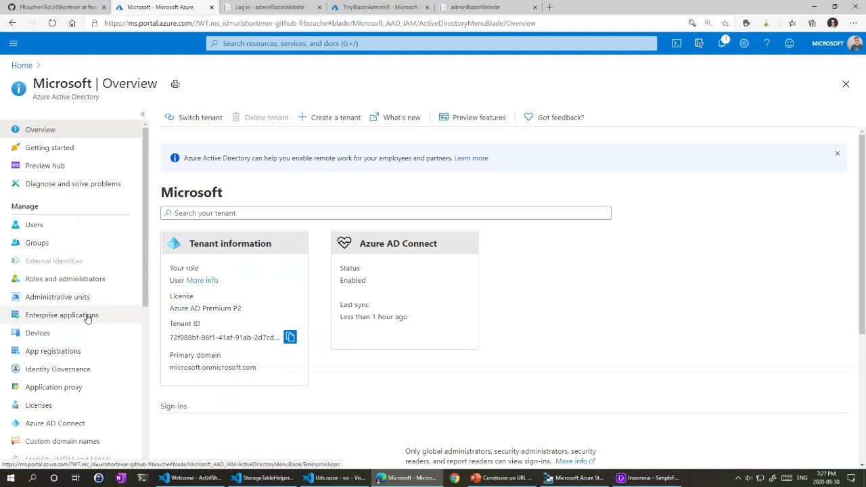
Step: Open App registrations, then retry sign-in after the conditional-access failure, declining the profile switch
left_click(58, 354)
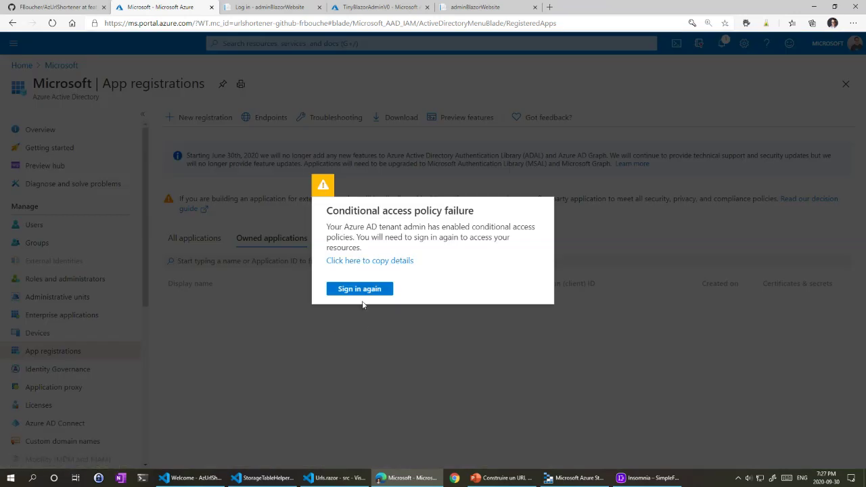
left_click(365, 351)
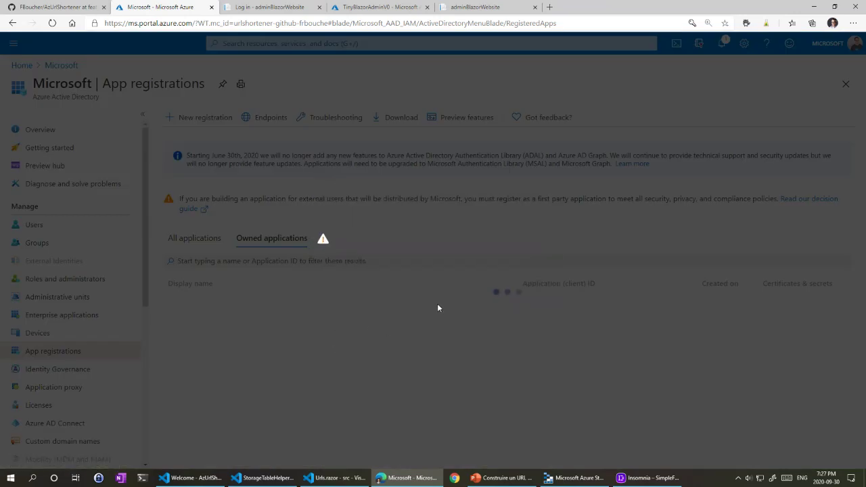
left_click(322, 238)
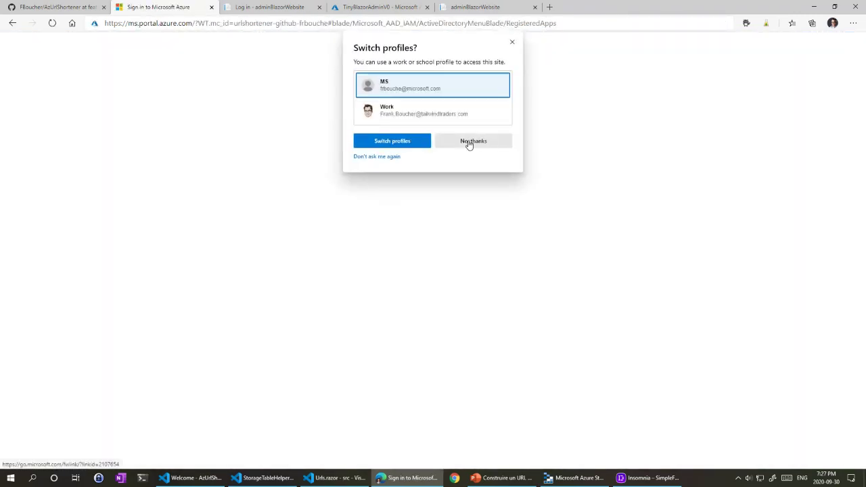
left_click(468, 142)
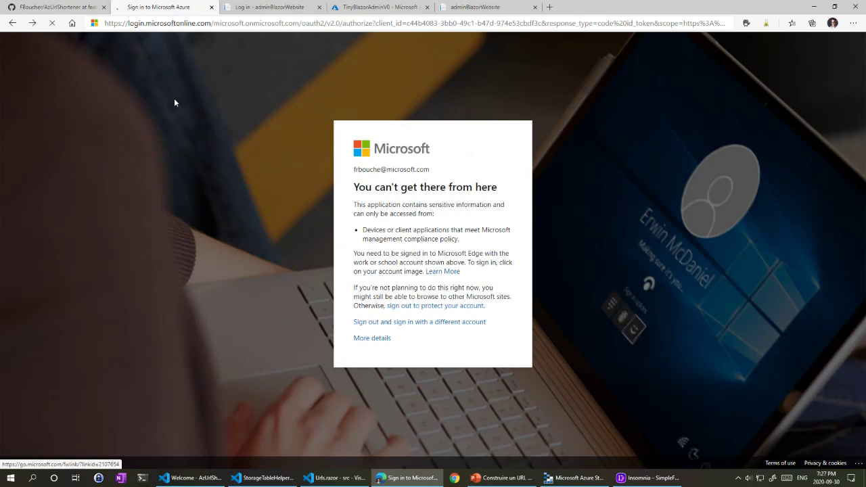
key("alt+Left")
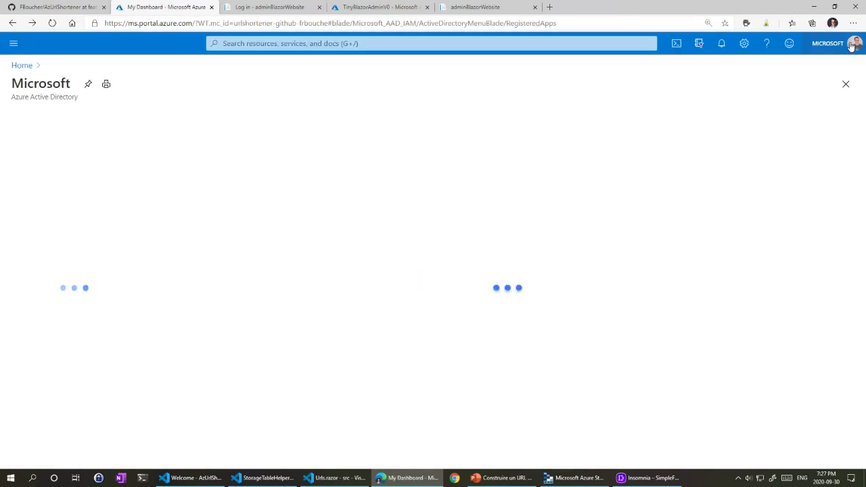
Step: Retry the blocked sign-in once more, then return to the adminBlazorWebsite Log in tab
left_click(854, 44)
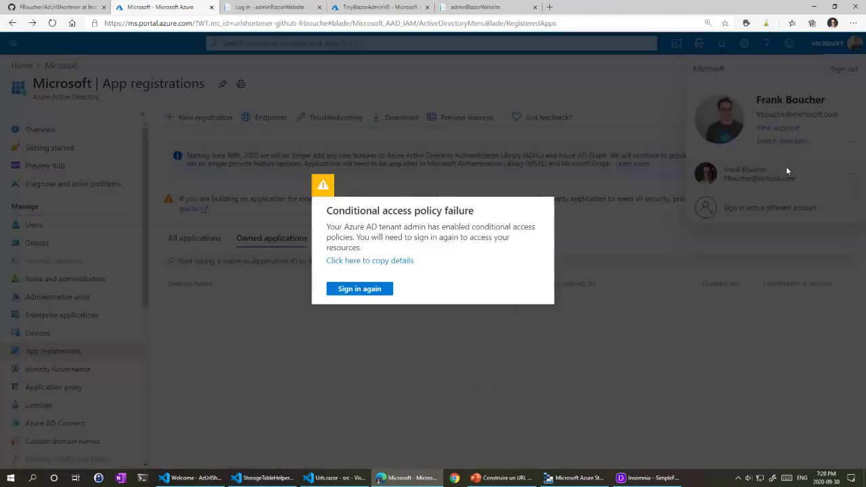
left_click(785, 177)
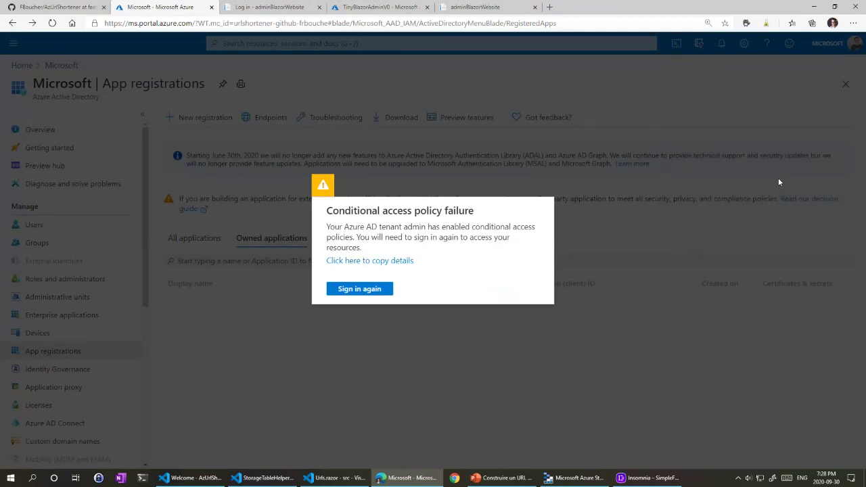
left_click(382, 292)
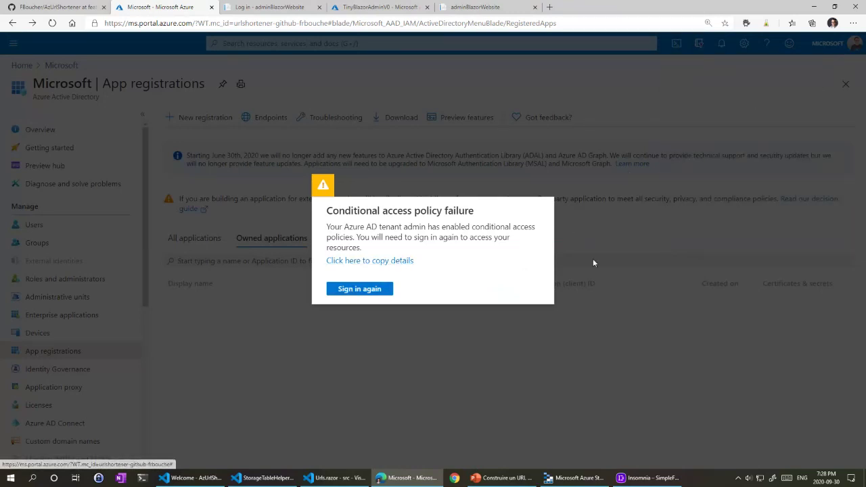
left_click(853, 23)
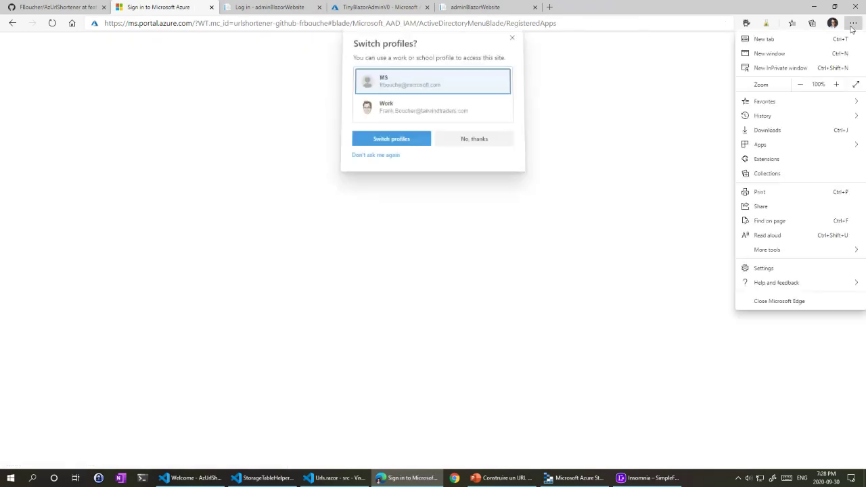
left_click(727, 91)
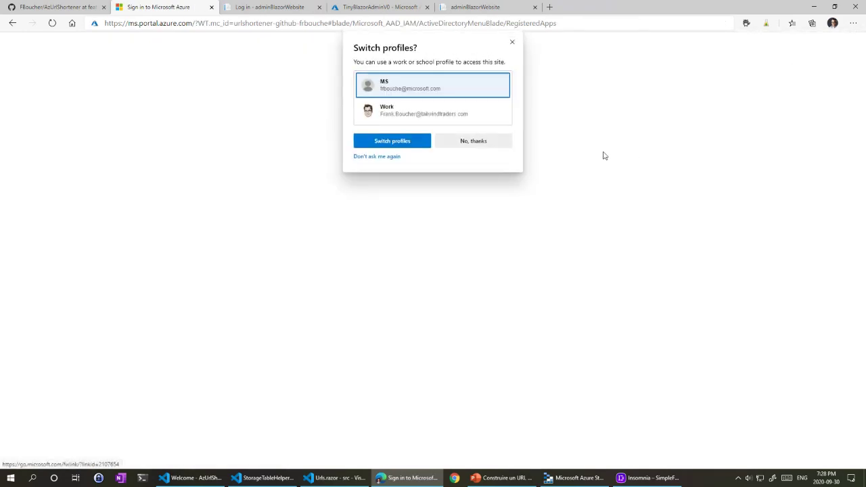
left_click(474, 141)
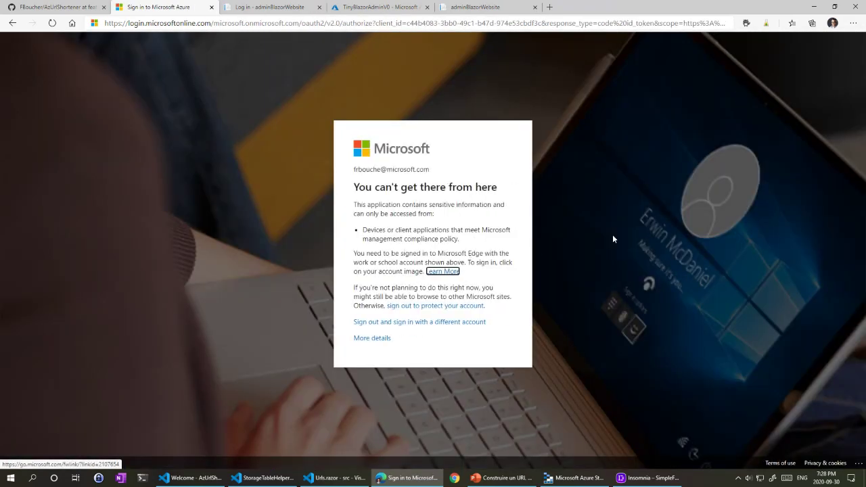
left_click(265, 8)
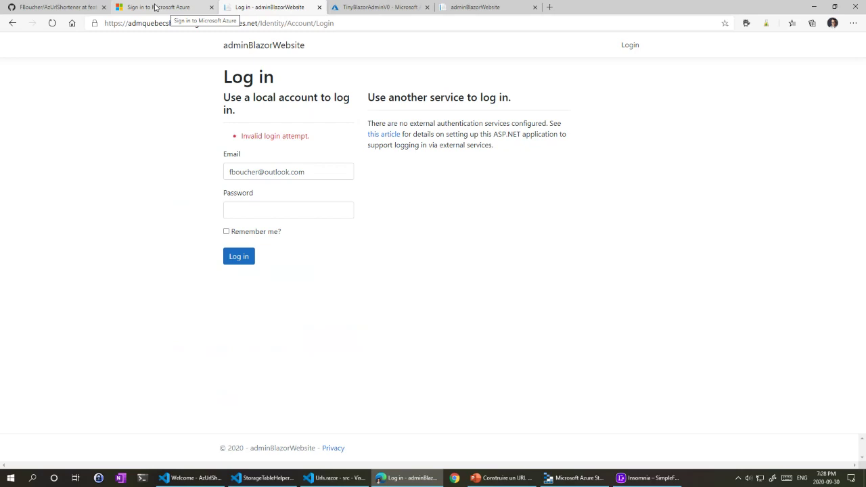
Step: Show PowerPoint slide 15 'Resources' and select the AzUrlShortener GitHub link and c5m.ca/project text
left_click(500, 478)
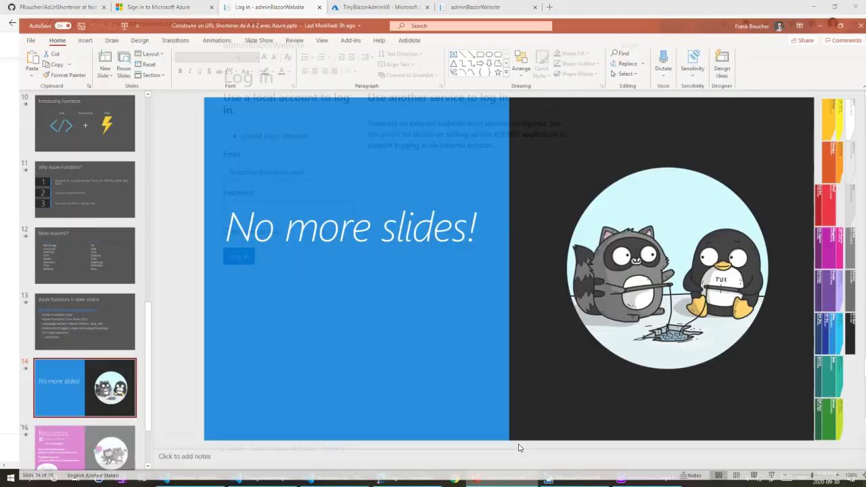
scroll(60, 345, "down", 3)
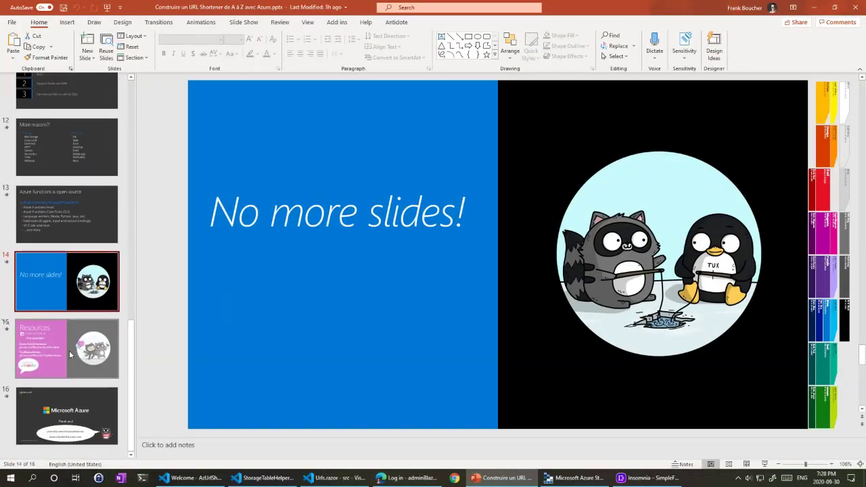
left_click(70, 354)
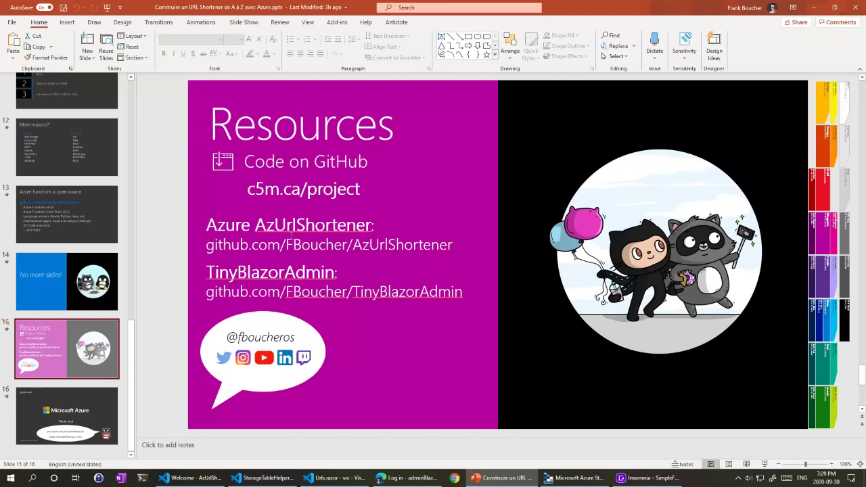
left_click_drag(206, 245, 453, 247)
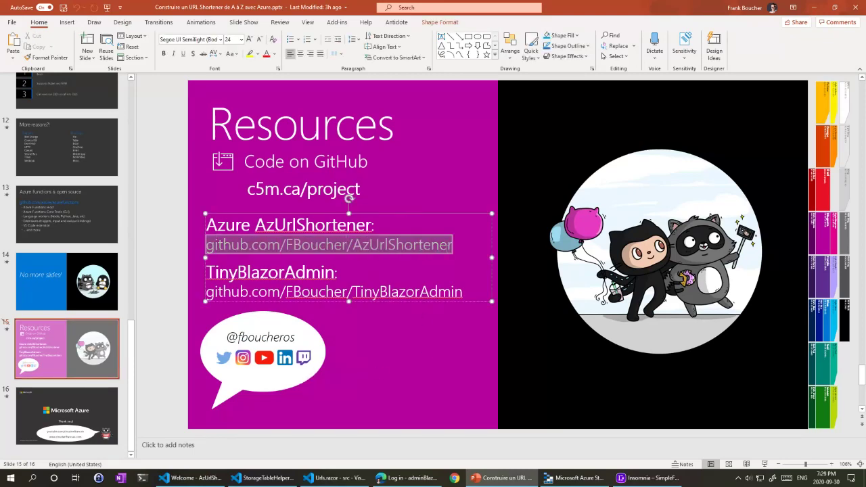
left_click(254, 190)
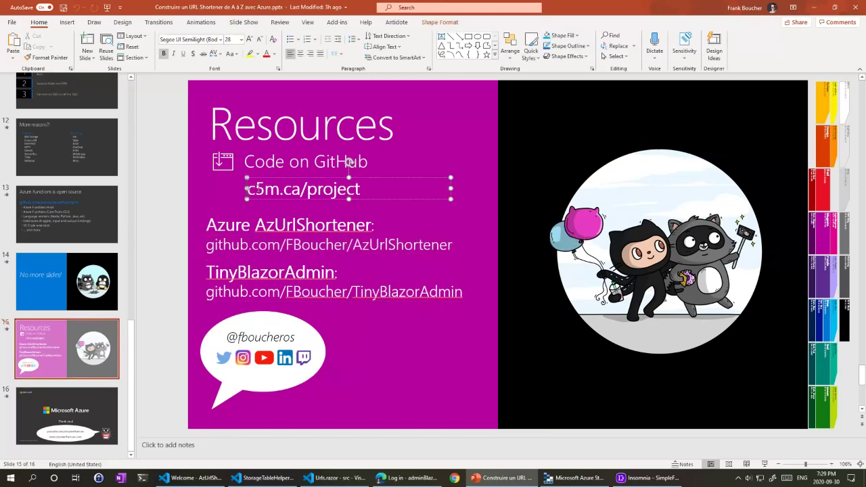
left_click(264, 189)
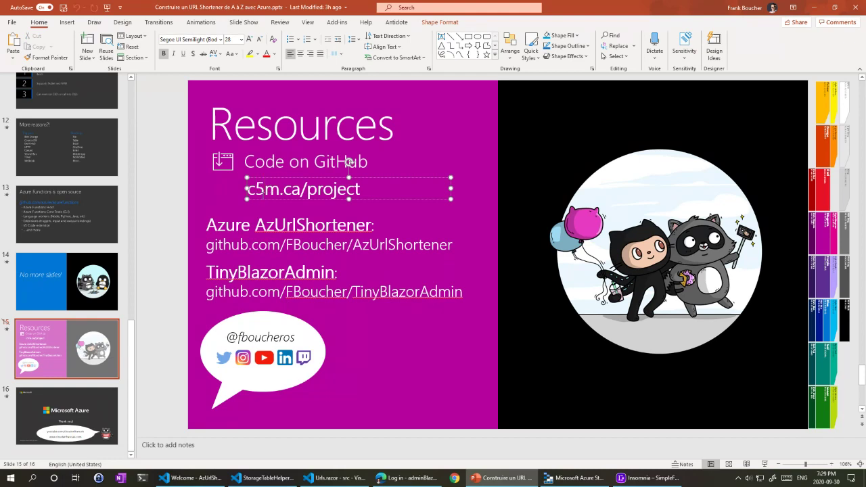